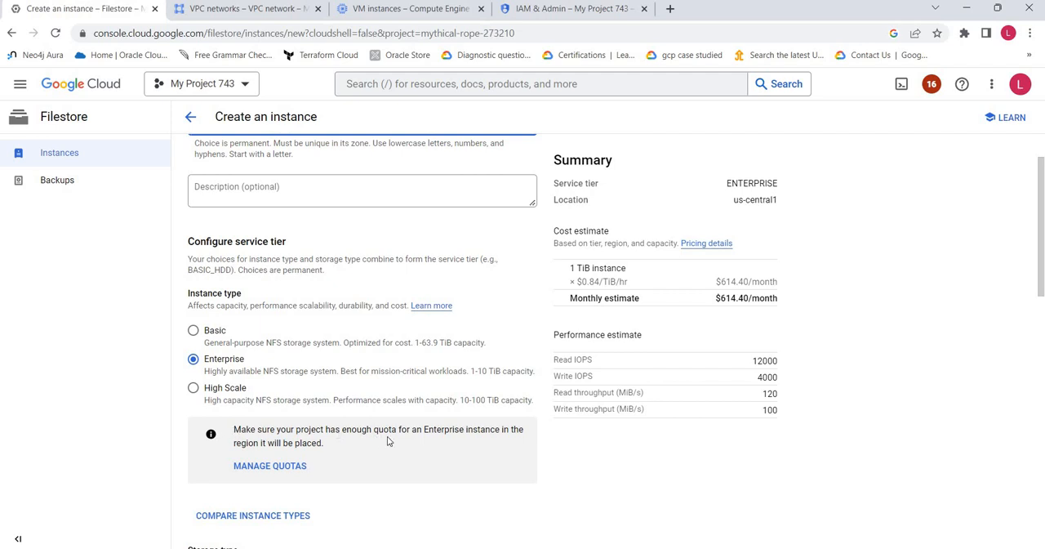
Select the High Scale instance type and examine the project's Cloud Filestore API quotas for Basic, Enterprise and High Scale capacity per region
left_click(194, 388)
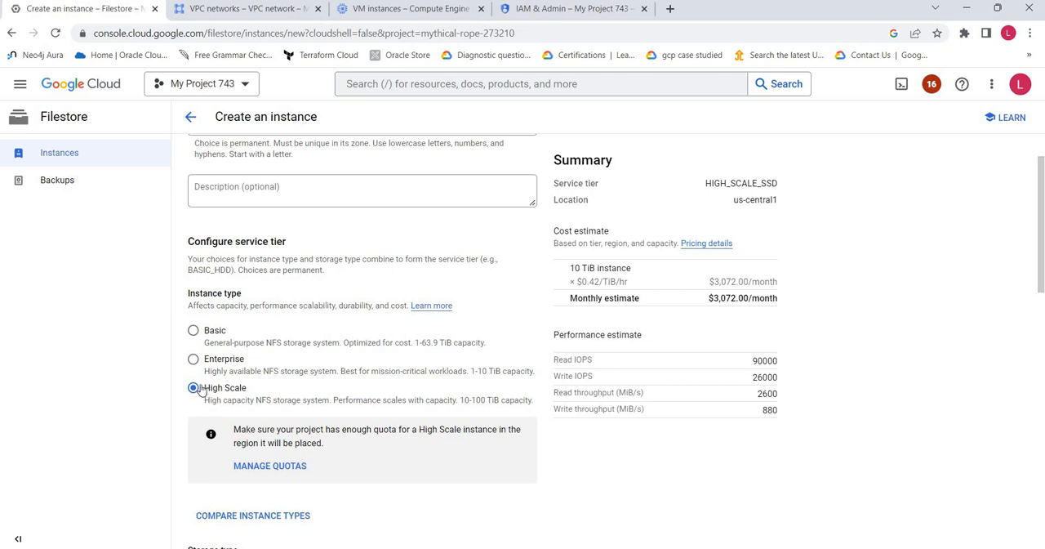
left_click(552, 10)
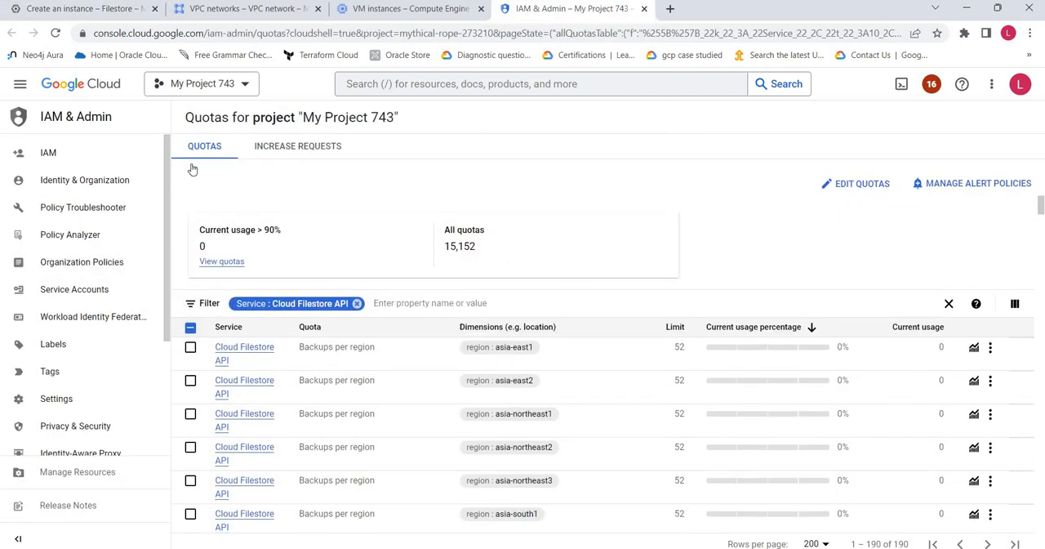
scroll(82, 253, "down", 2)
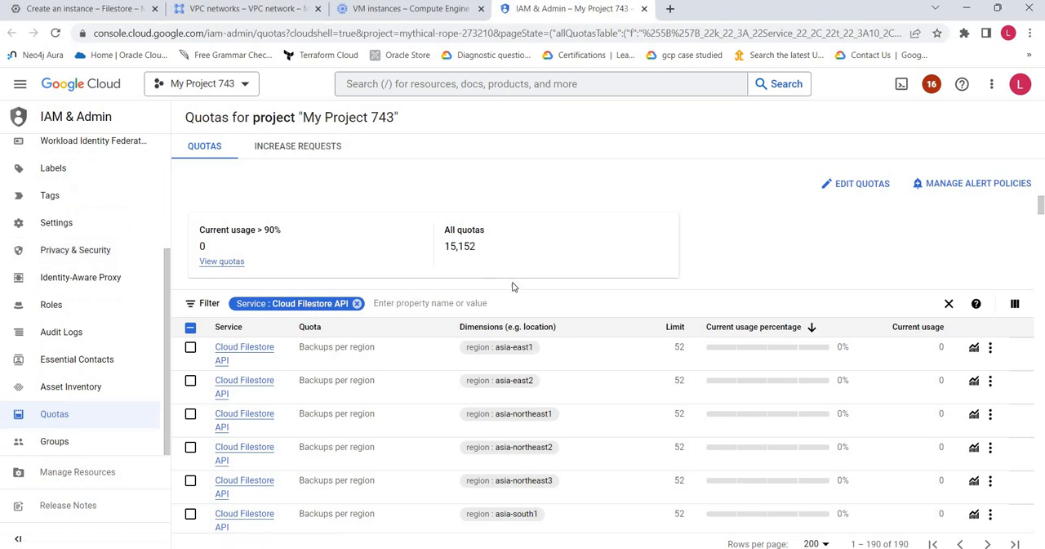
scroll(721, 302, "down", 1)
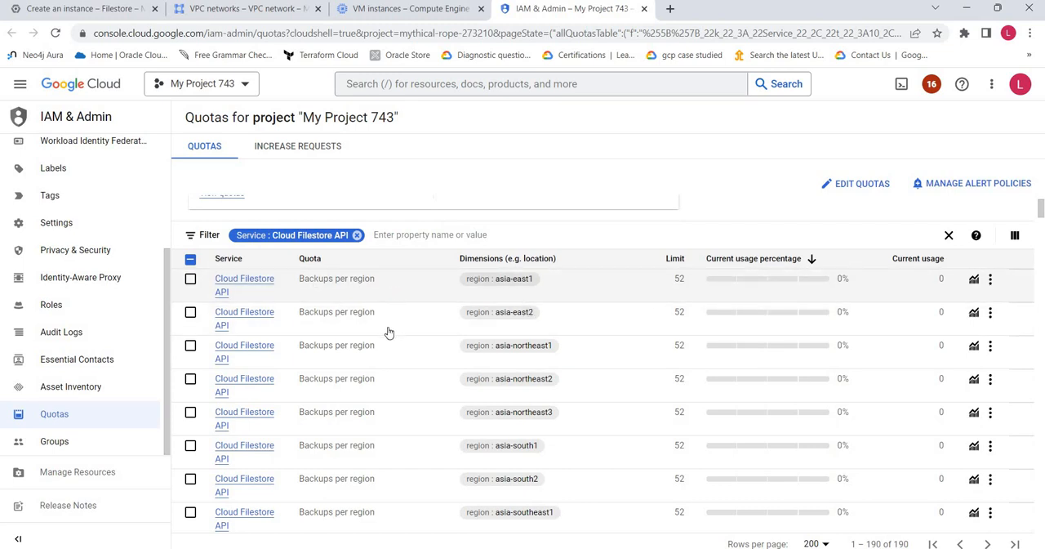
scroll(390, 330, "down", 8)
scroll(388, 334, "down", 8)
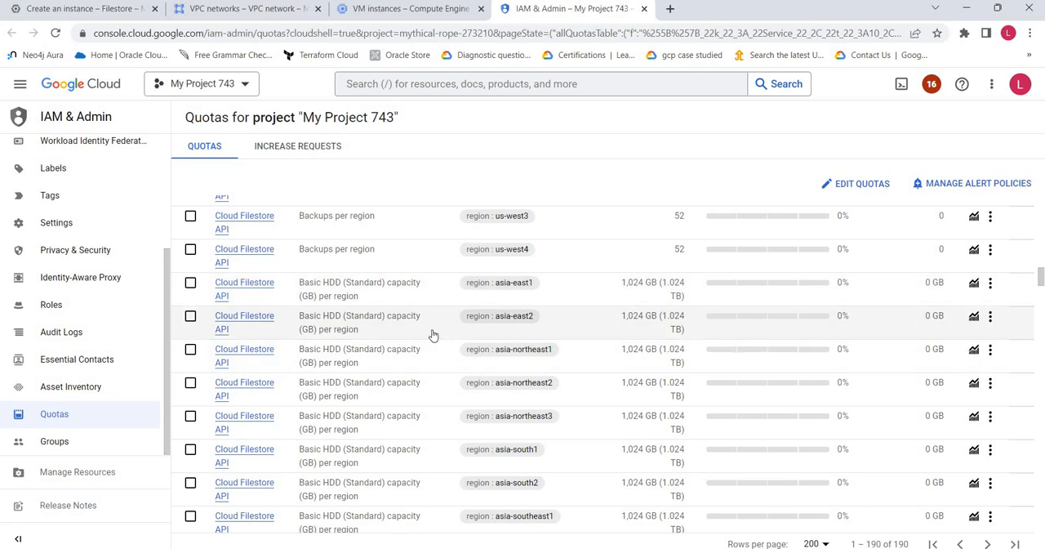
scroll(531, 381, "down", 2)
scroll(532, 410, "down", 8)
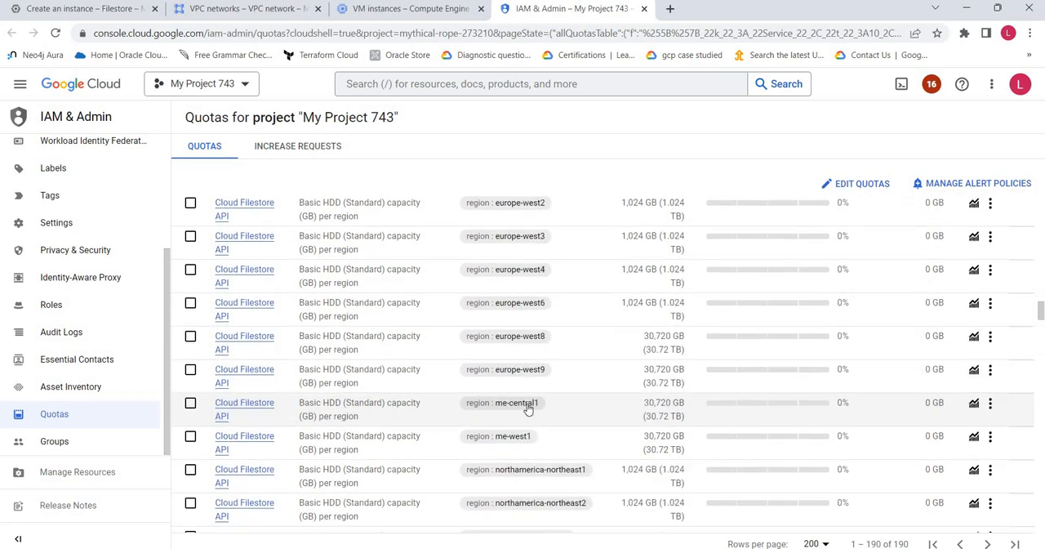
scroll(527, 409, "down", 10)
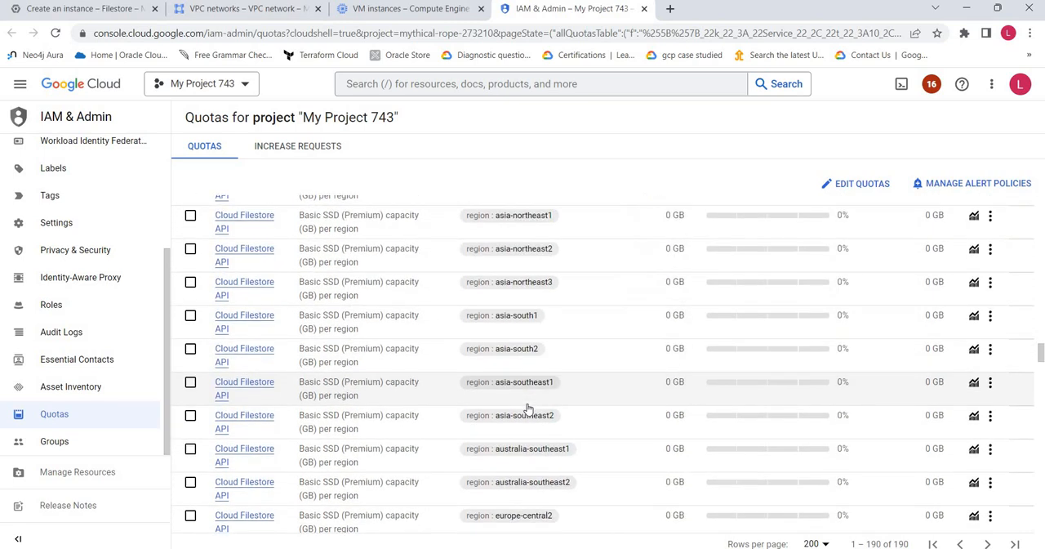
scroll(525, 406, "up", 5)
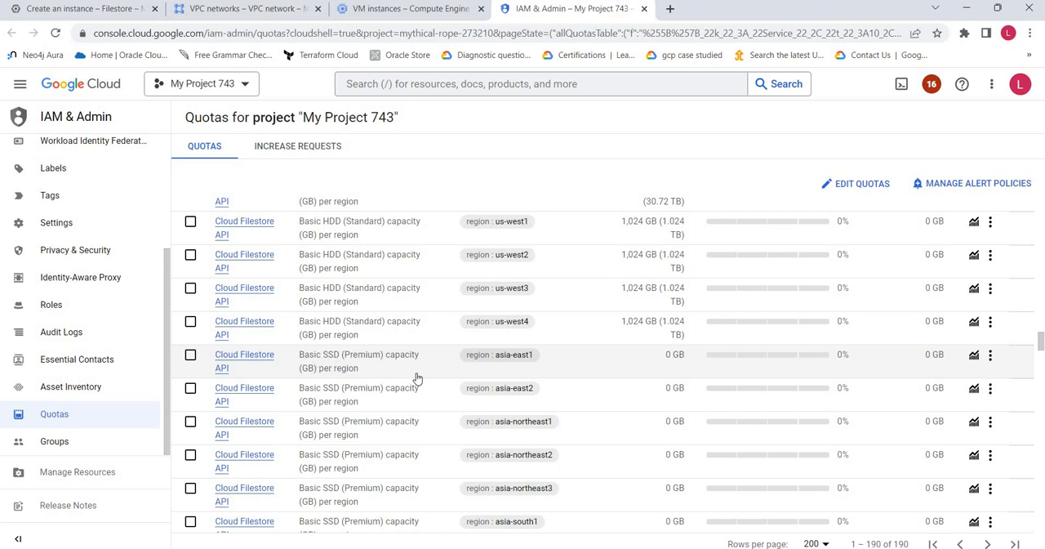
scroll(540, 406, "down", 12)
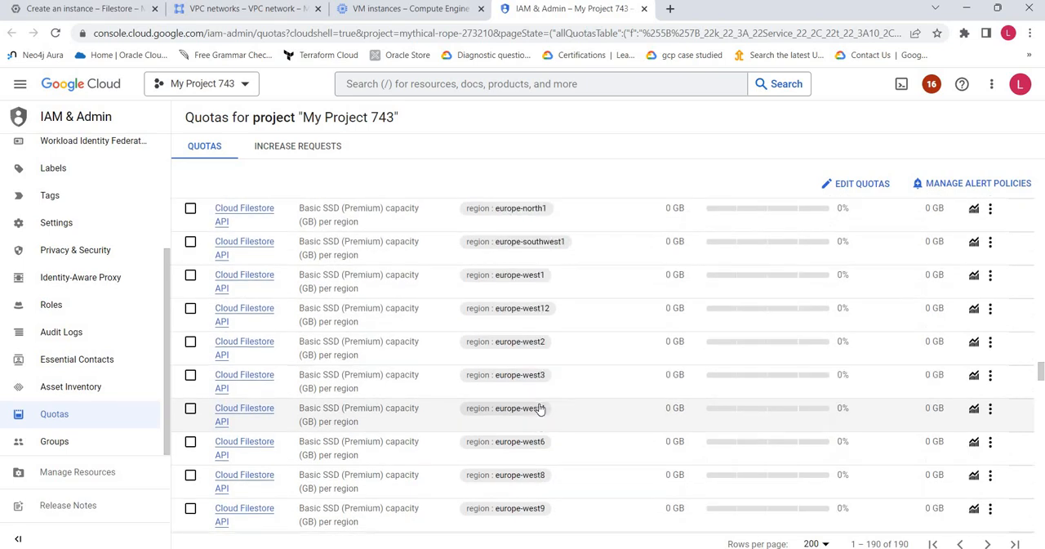
scroll(540, 408, "down", 12)
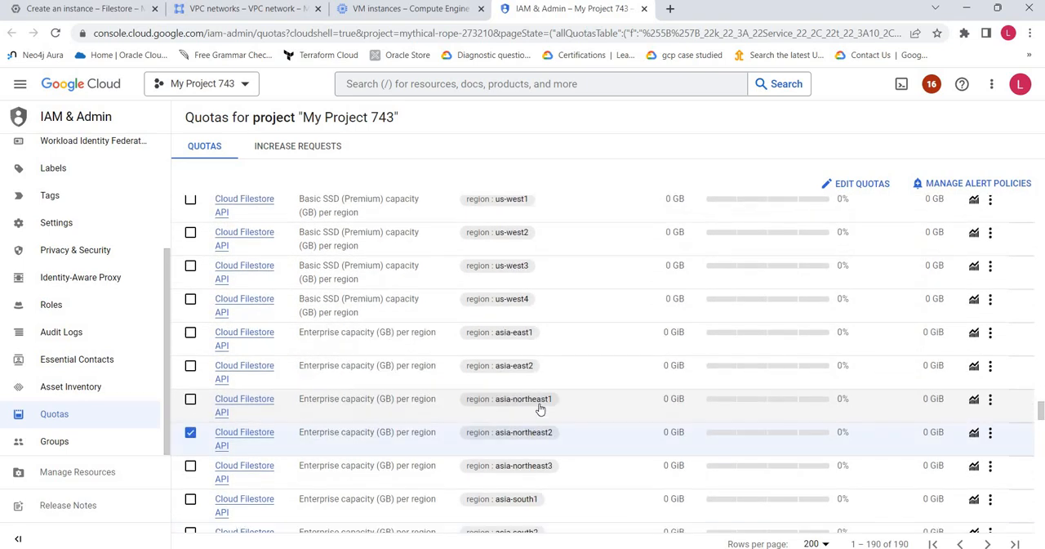
scroll(539, 408, "down", 12)
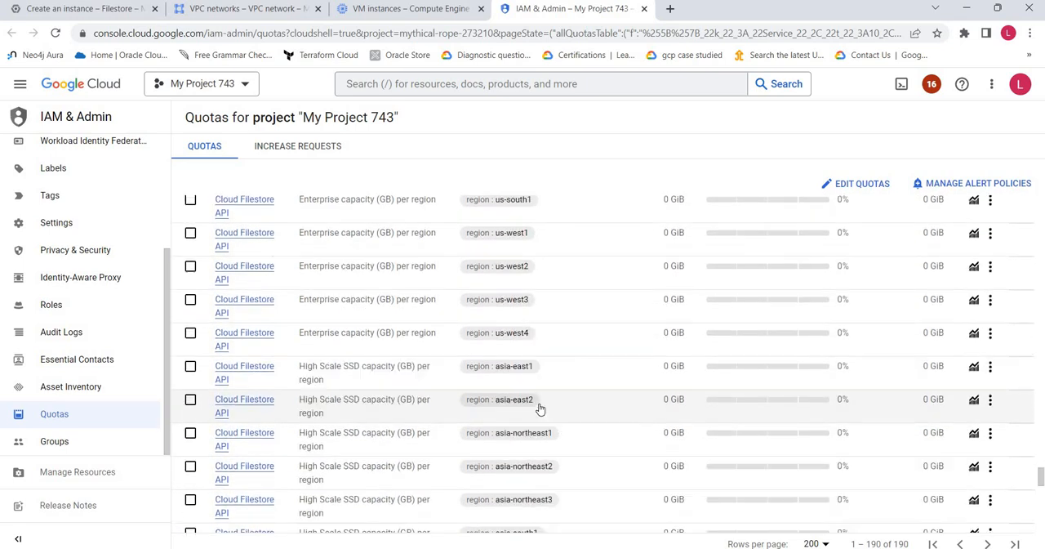
scroll(538, 408, "down", 12)
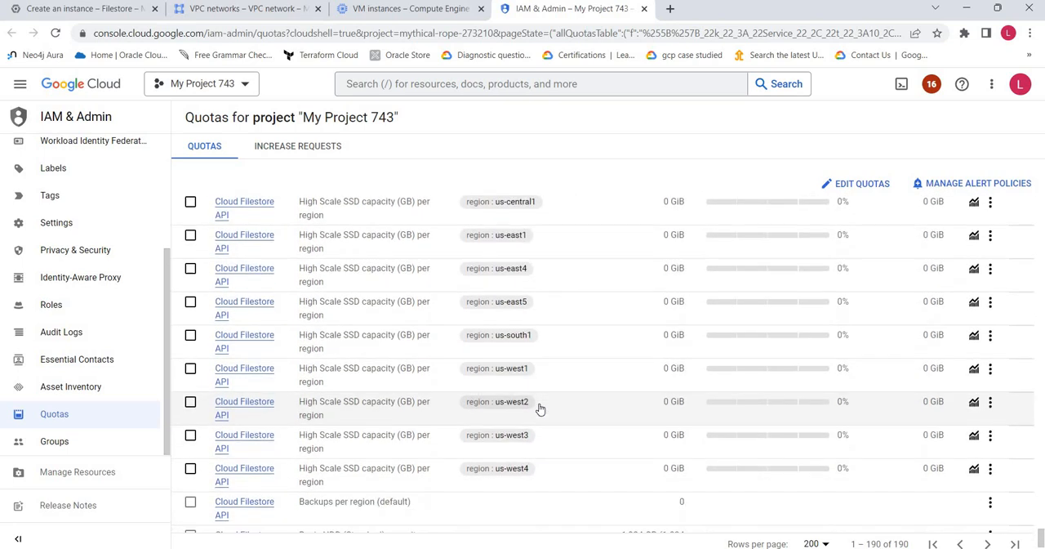
scroll(540, 408, "up", 15)
scroll(540, 408, "up", 10)
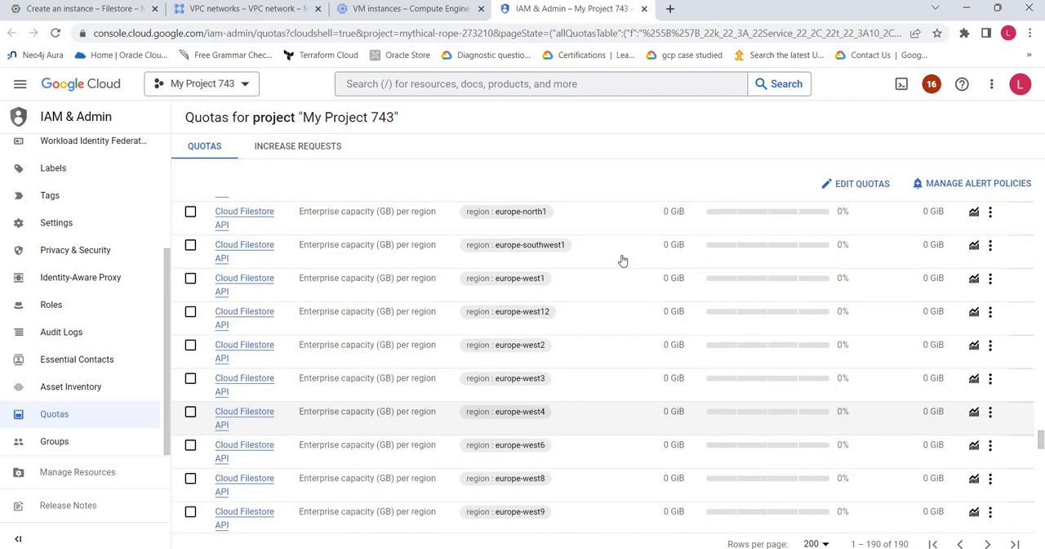
View the quota editing form for the europe-west12 Enterprise capacity quota and close it without entering a new limit
left_click(189, 312)
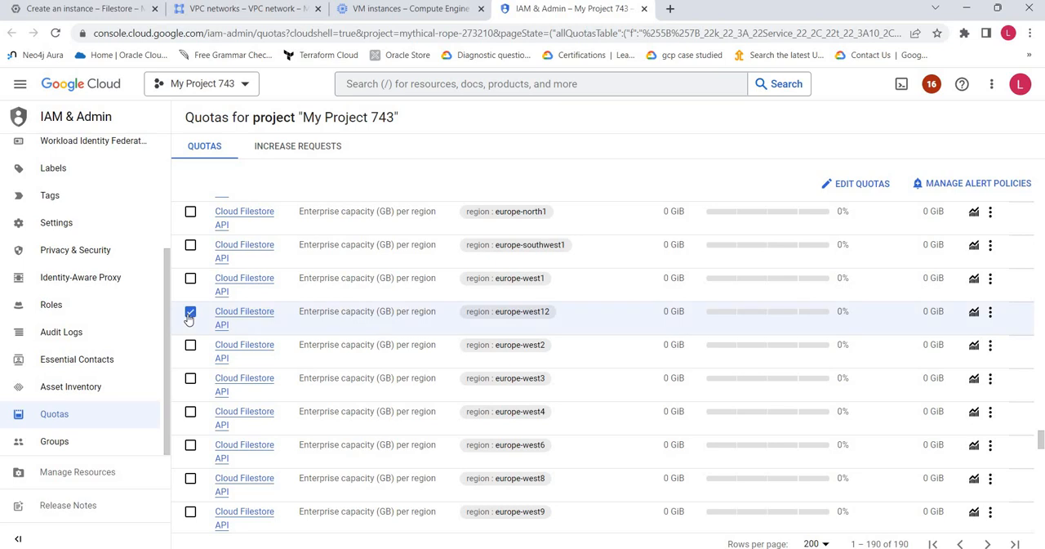
left_click(862, 184)
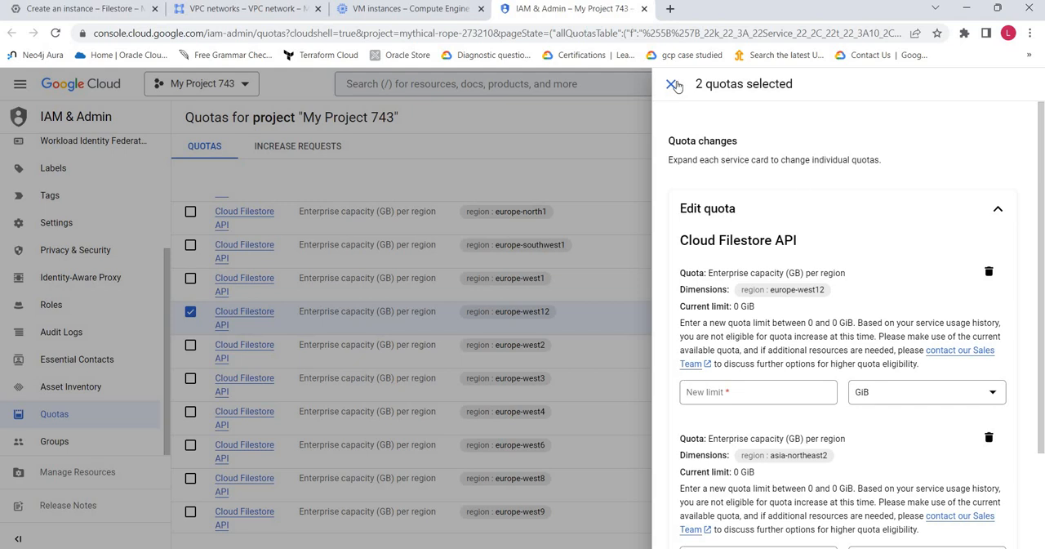
key("Escape")
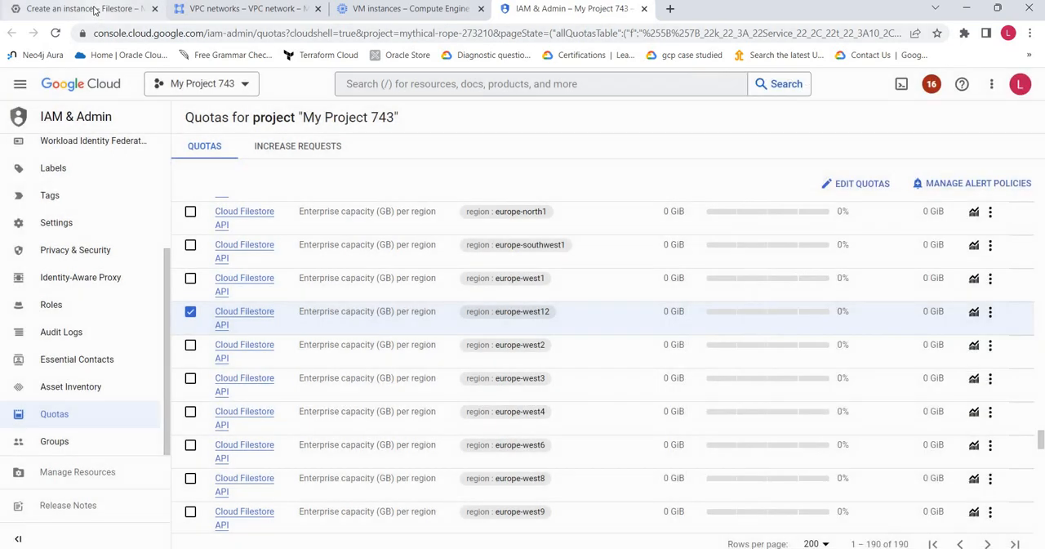
Return to the Filestore instance form and choose the Basic instance type with HDD storage
left_click(82, 9)
left_click(194, 332)
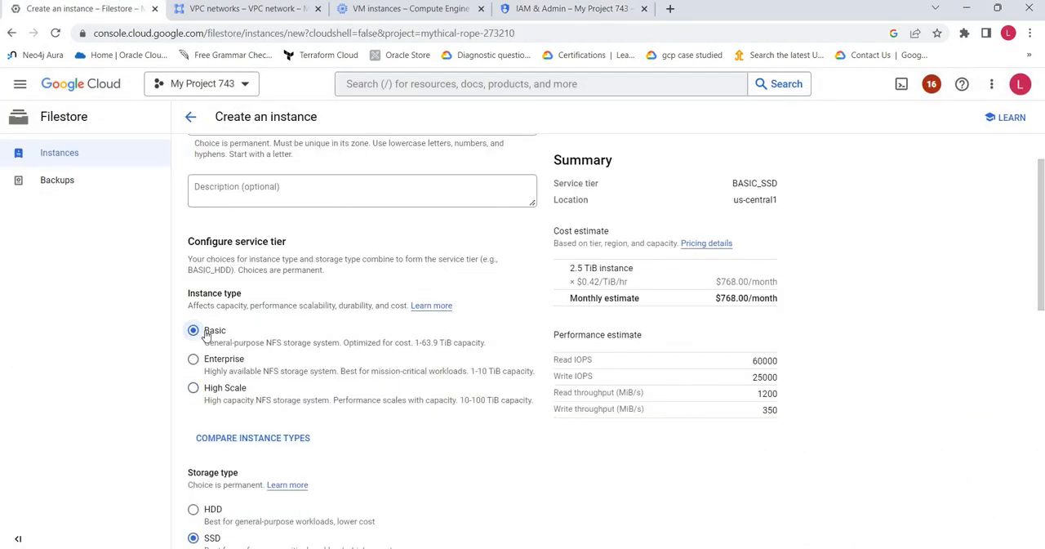
scroll(343, 356, "down", 1)
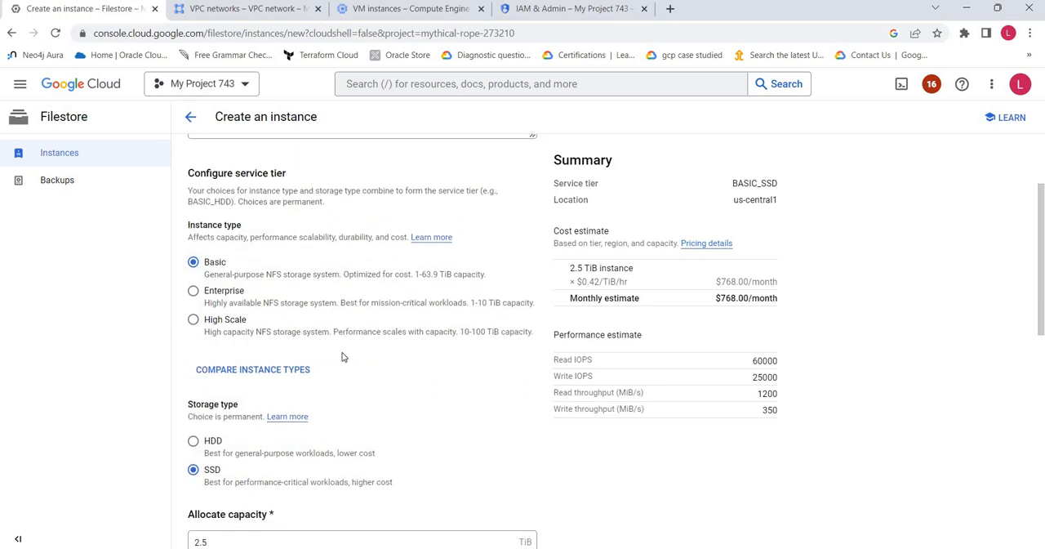
scroll(342, 357, "down", 1)
left_click(205, 375)
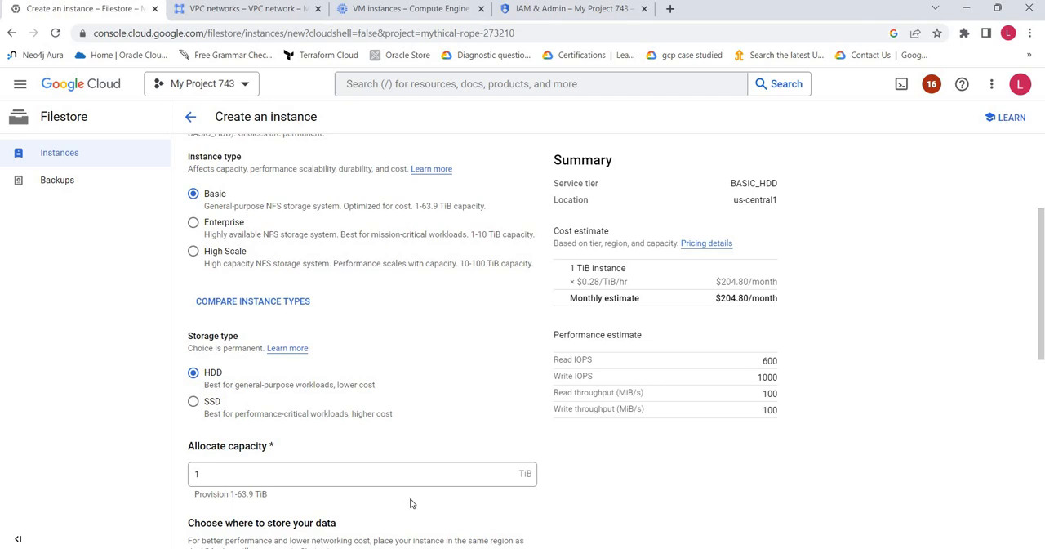
scroll(411, 503, "up", 3)
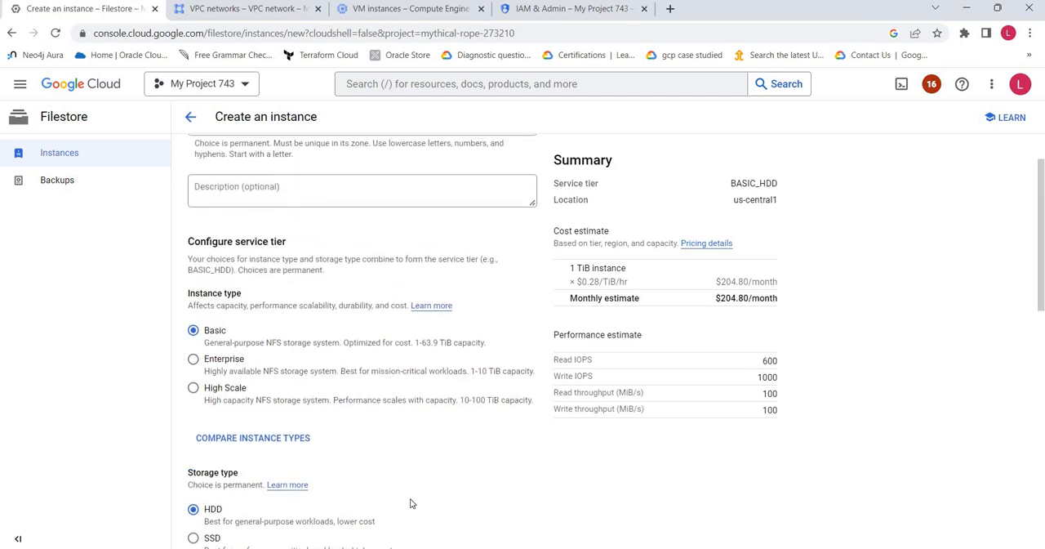
Set the Filestore instance's region to asia-south2
scroll(411, 503, "down", 6)
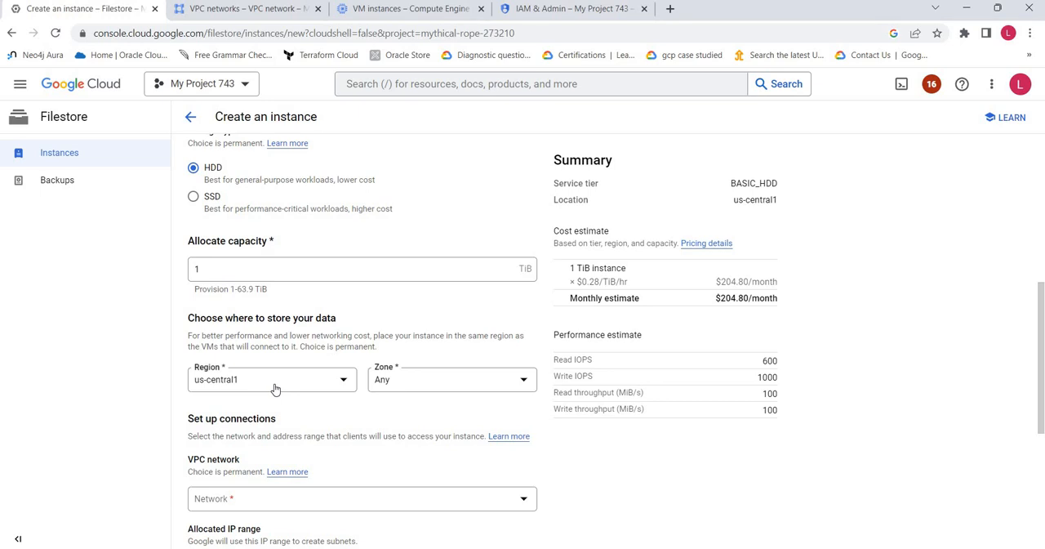
left_click(275, 390)
scroll(326, 352, "down", 2)
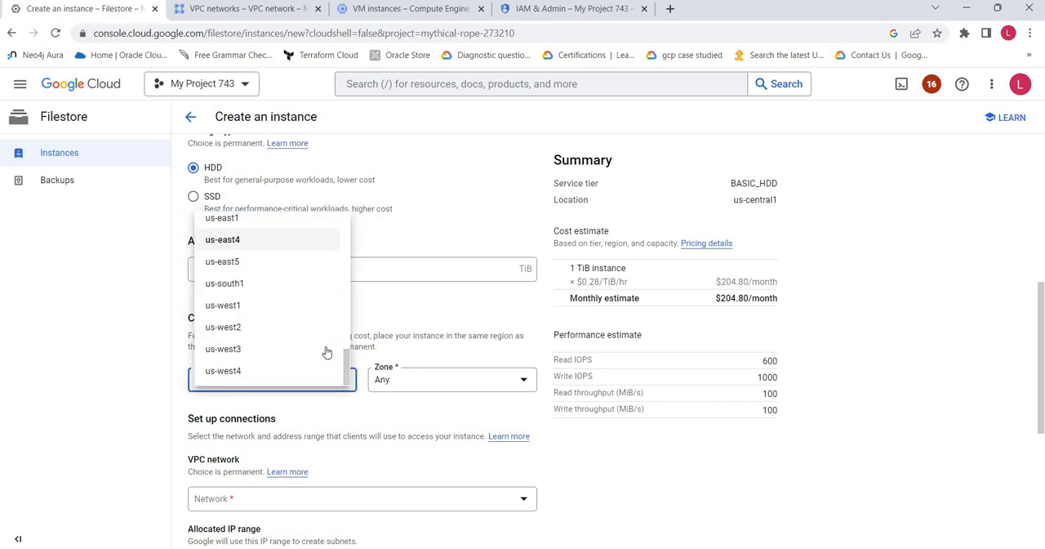
scroll(326, 352, "up", 6)
scroll(326, 352, "up", 2)
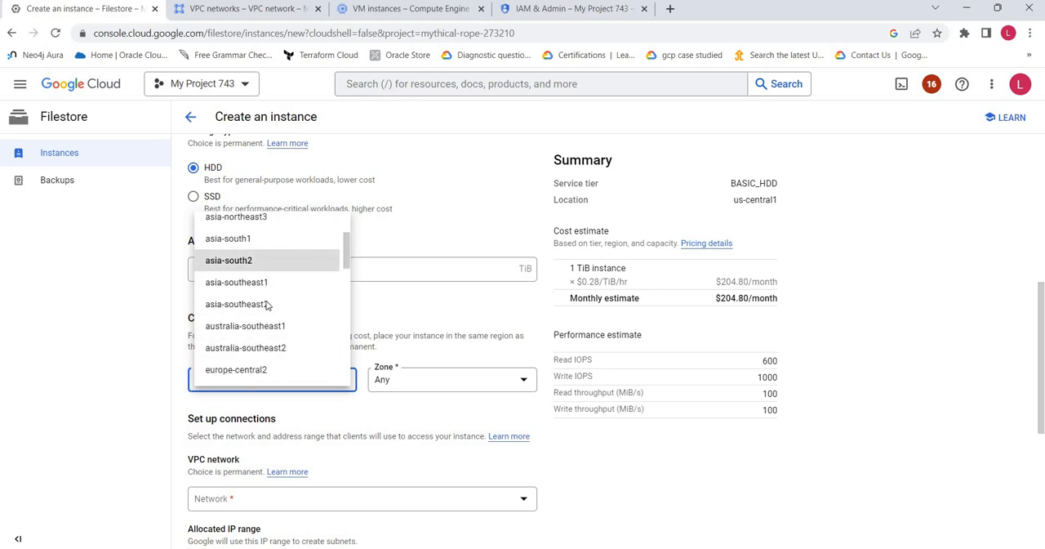
left_click(263, 260)
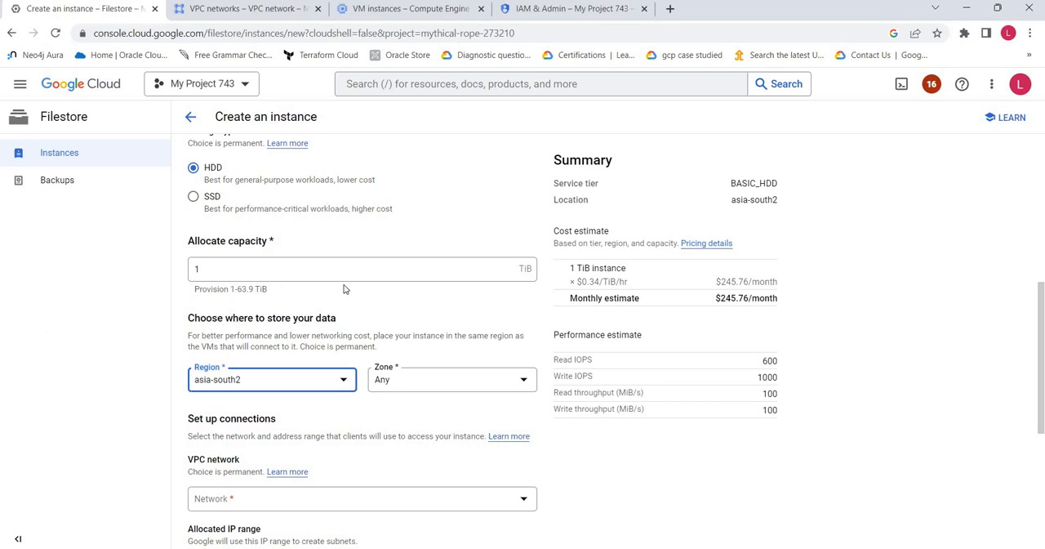
Choose sample-node-app-vpc as the instance's VPC network
scroll(422, 325, "down", 1)
scroll(423, 325, "down", 3)
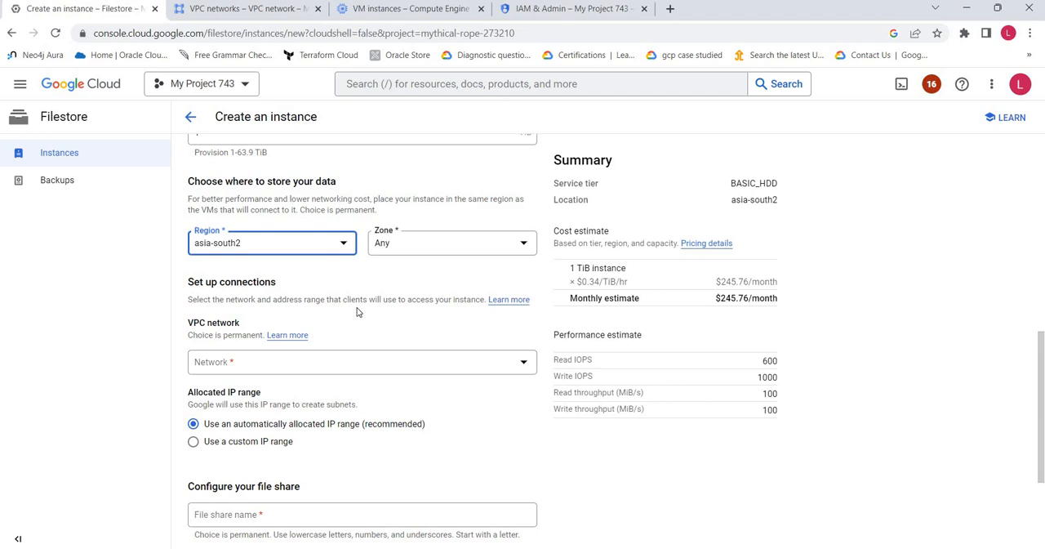
left_click(331, 369)
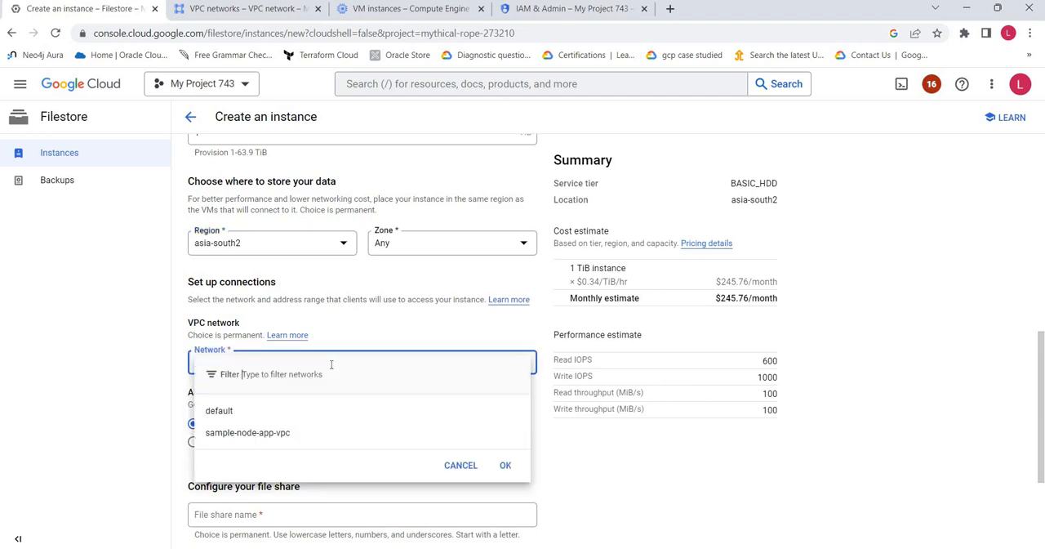
left_click(273, 434)
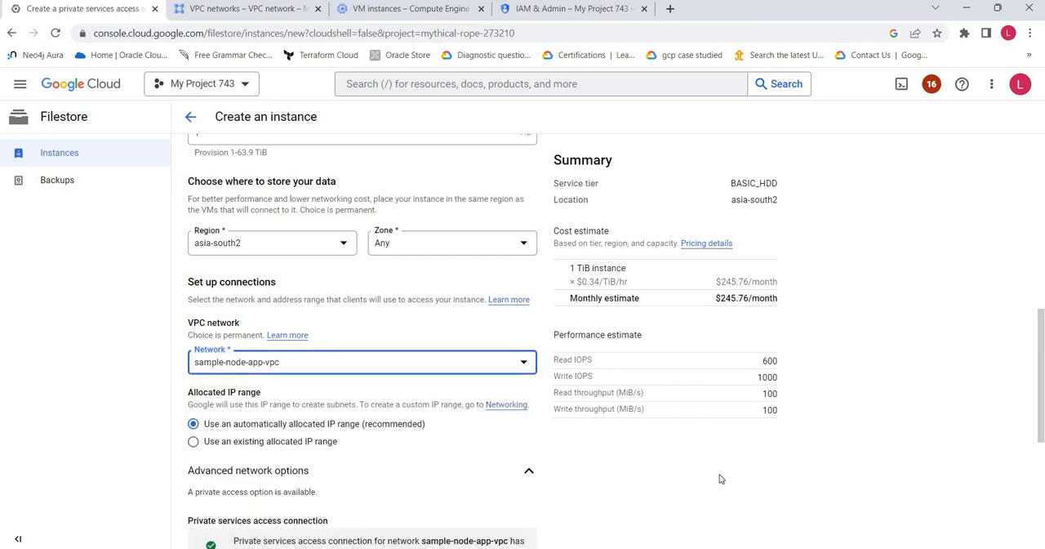
Use an existing allocated IP range for the instance and choose sample-node-app-private-ip-alloc-1
scroll(717, 480, "down", 1)
scroll(717, 482, "down", 1)
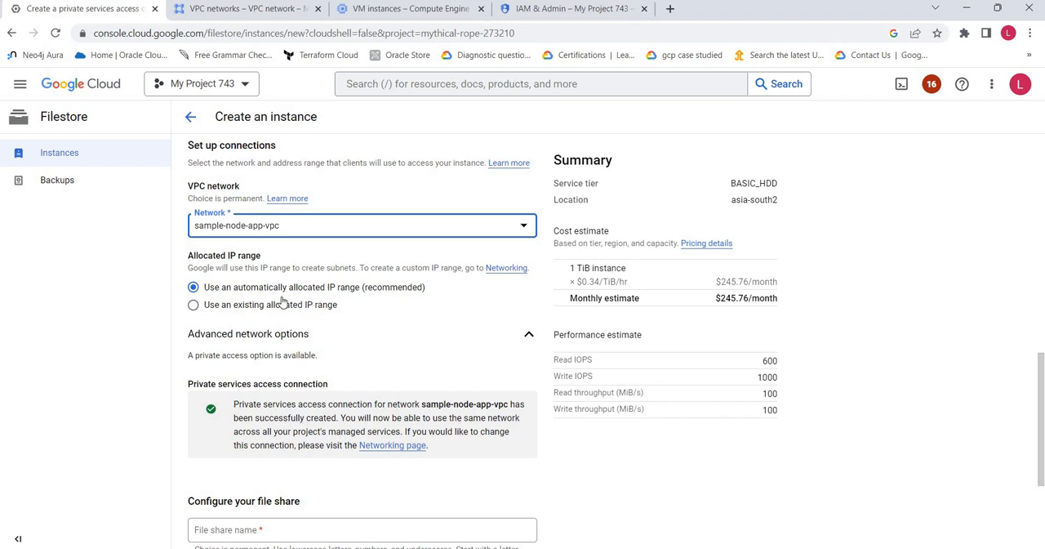
left_click(187, 305)
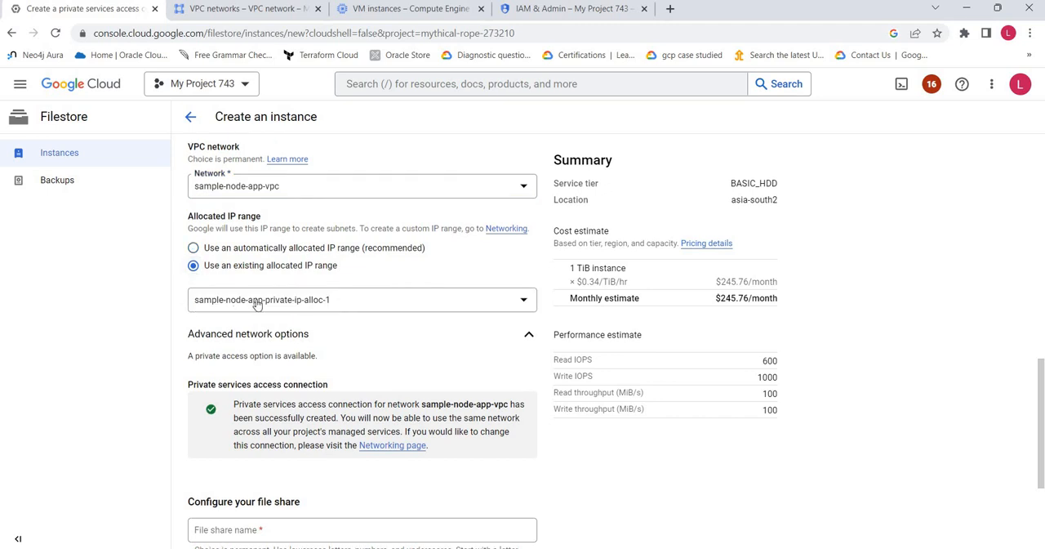
left_click(258, 301)
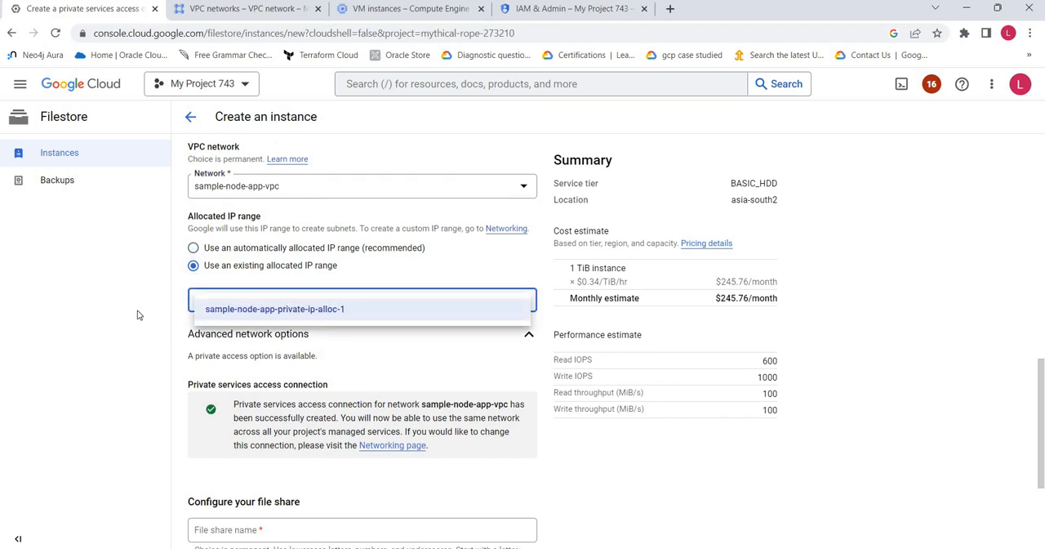
left_click(331, 313)
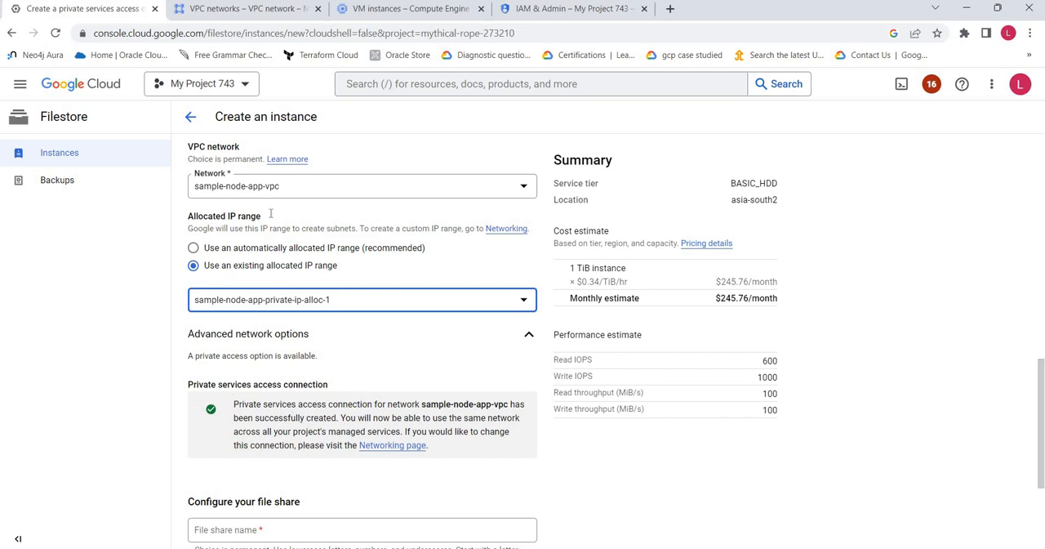
Examine the allocated IP ranges and private connections to services of the sample-node-app-vpc network
left_click(245, 10)
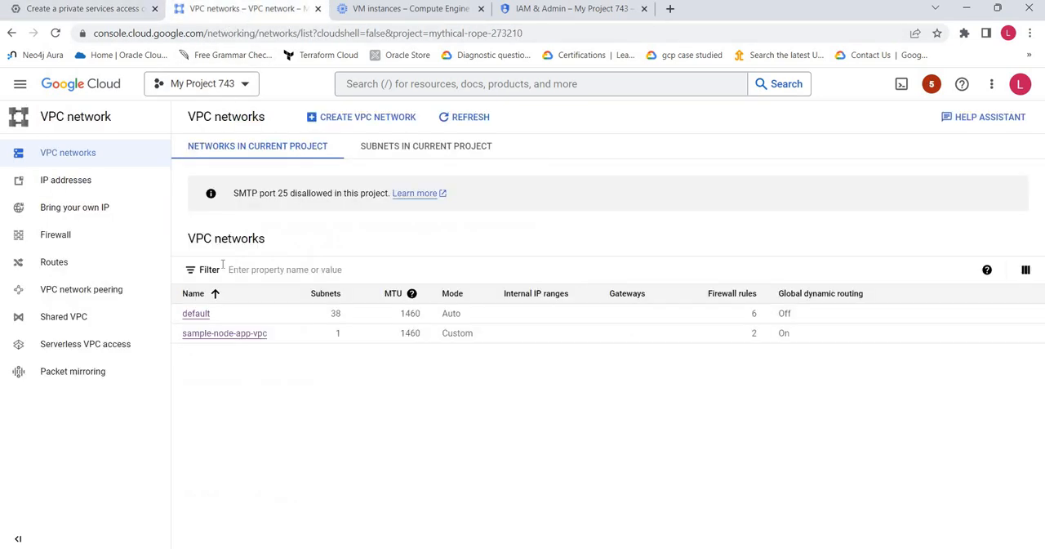
left_click(233, 334)
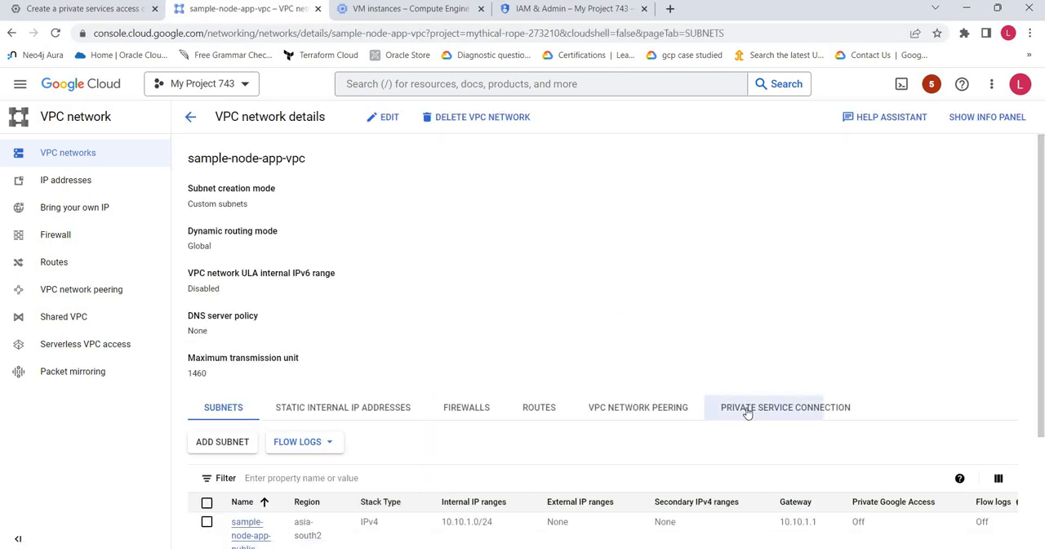
left_click(747, 407)
scroll(684, 376, "down", 2)
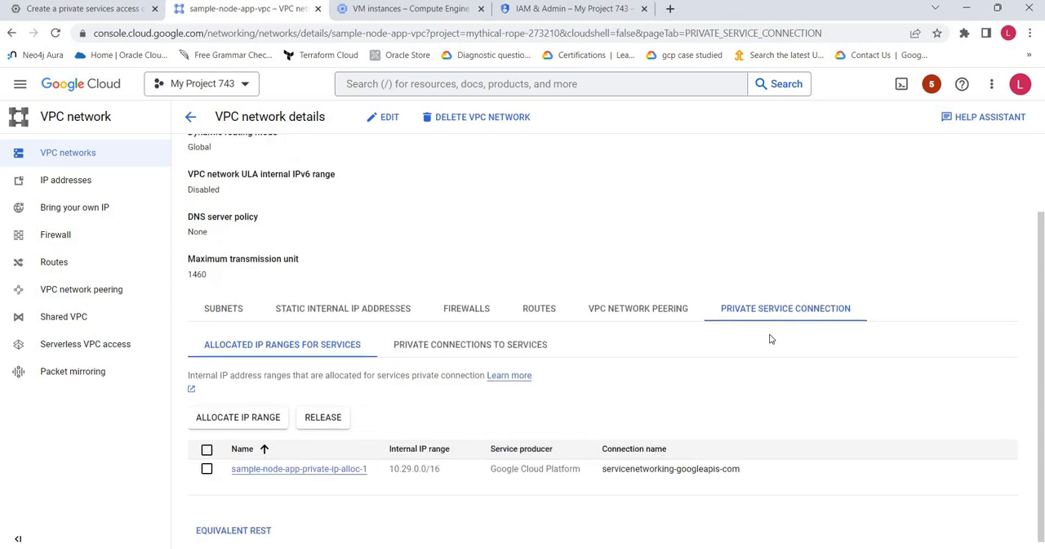
left_click(413, 343)
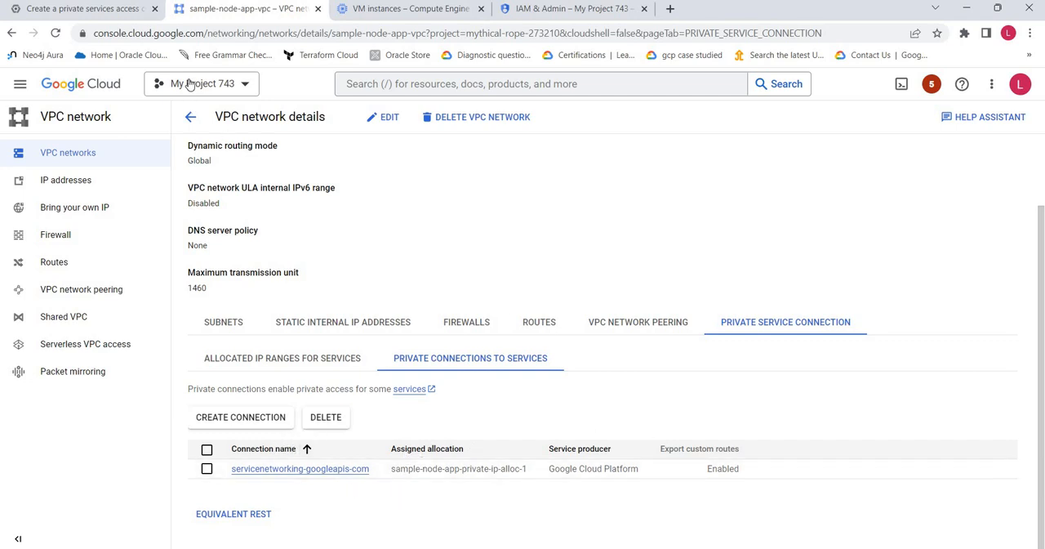
Return to the Filestore instance form and name the file share share_1
left_click(99, 10)
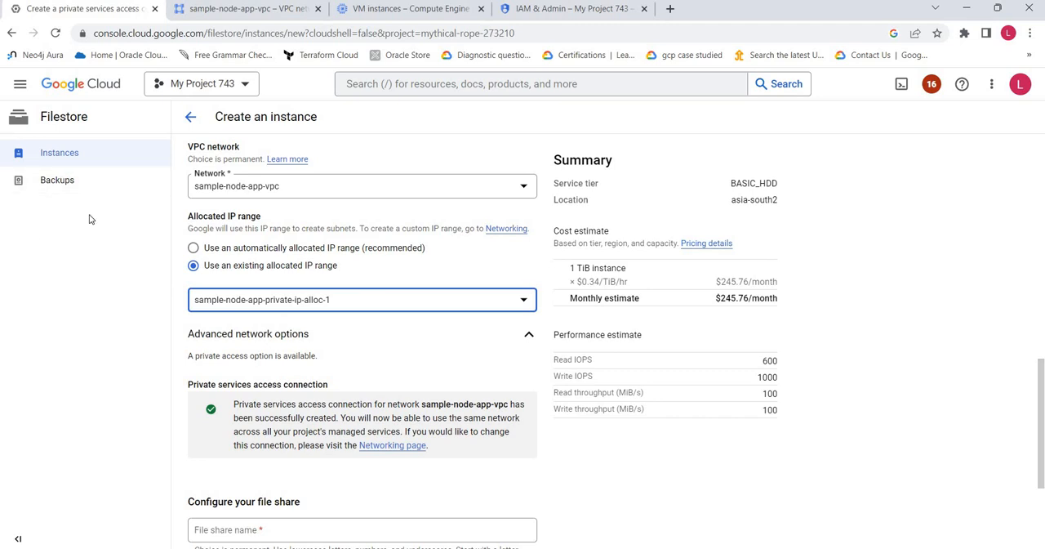
left_click(528, 334)
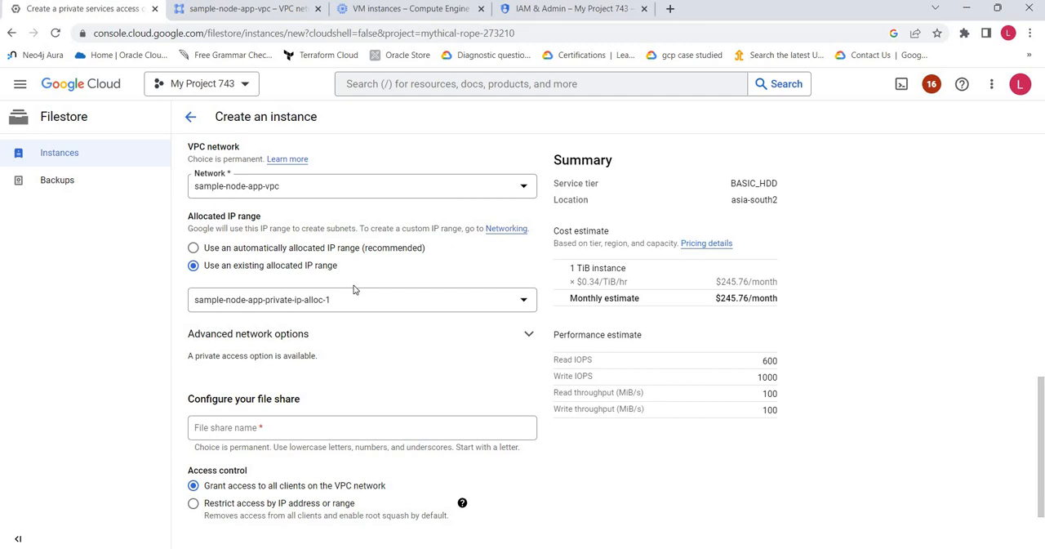
scroll(353, 289, "down", 2)
left_click(267, 318)
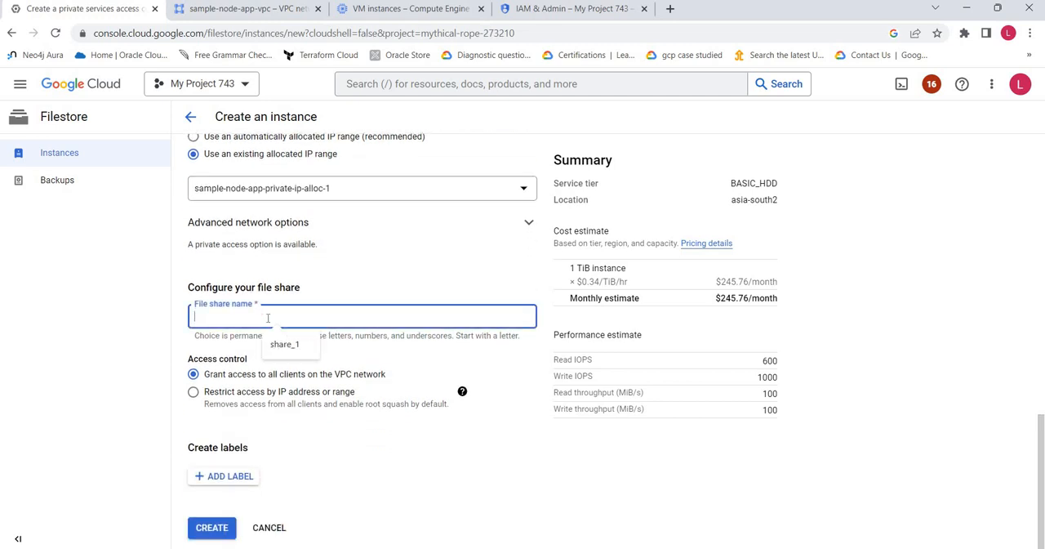
left_click(106, 322)
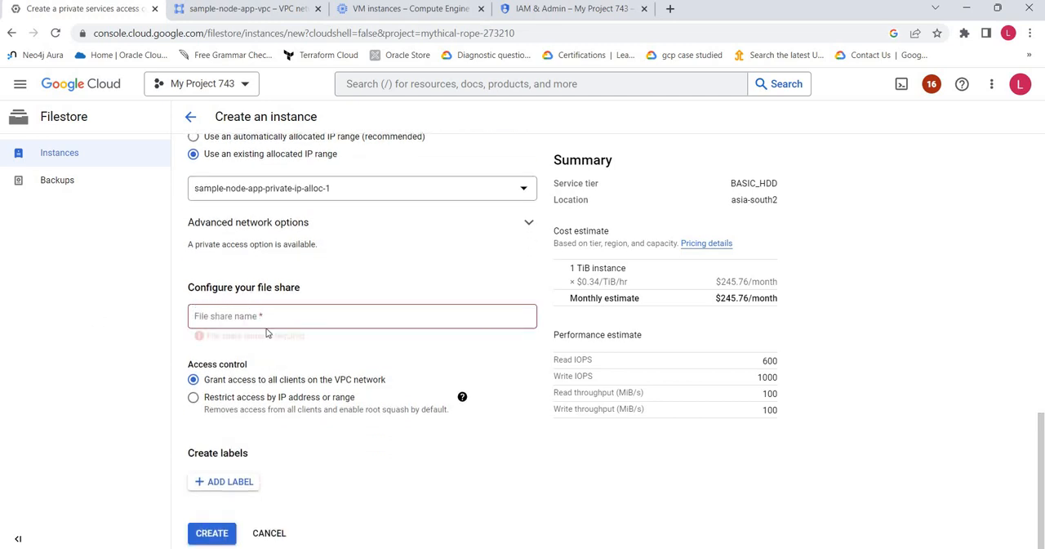
left_click(275, 314)
left_click(285, 344)
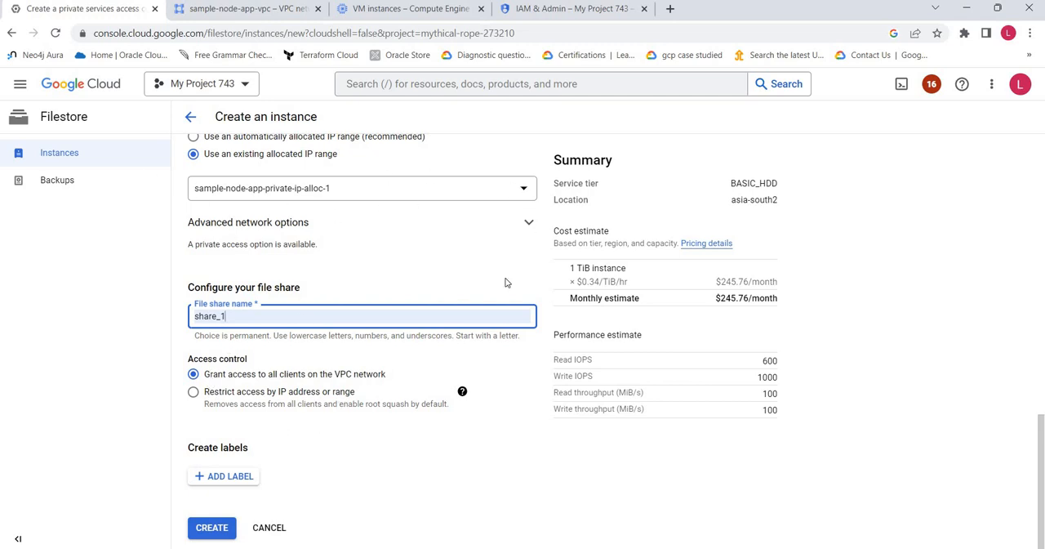
left_click(193, 391)
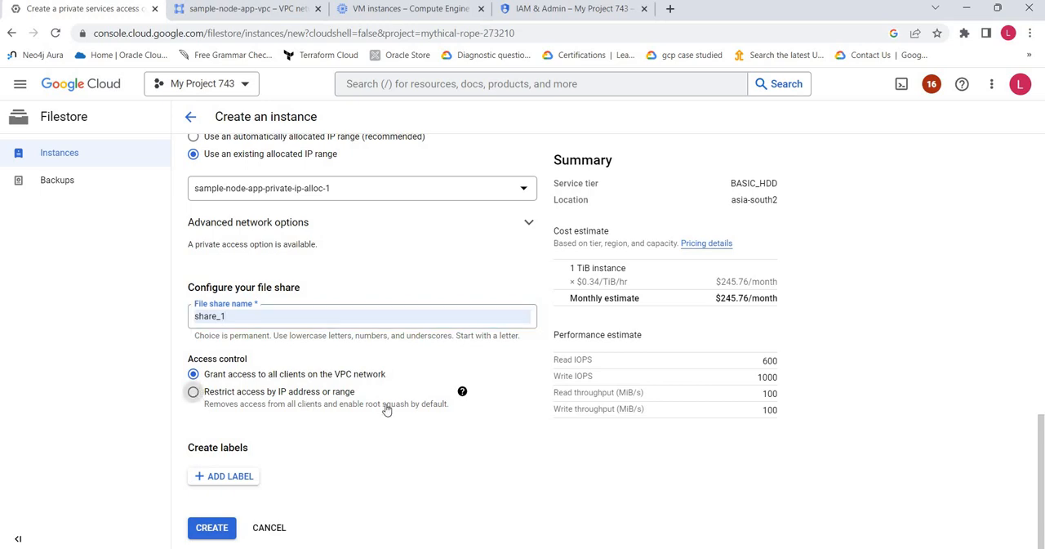
scroll(264, 368, "down", 1)
left_click(392, 369)
left_click(205, 298)
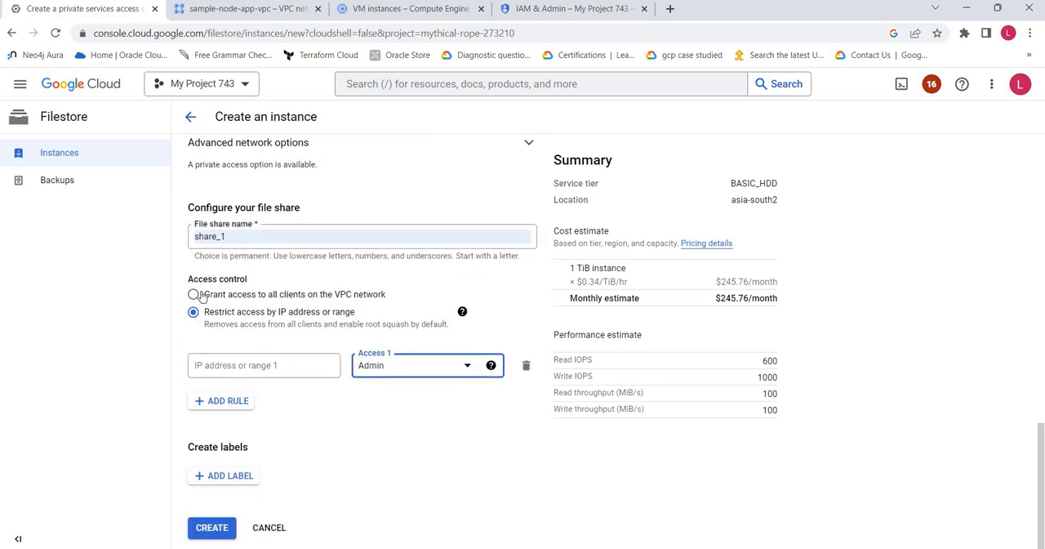
left_click(196, 295)
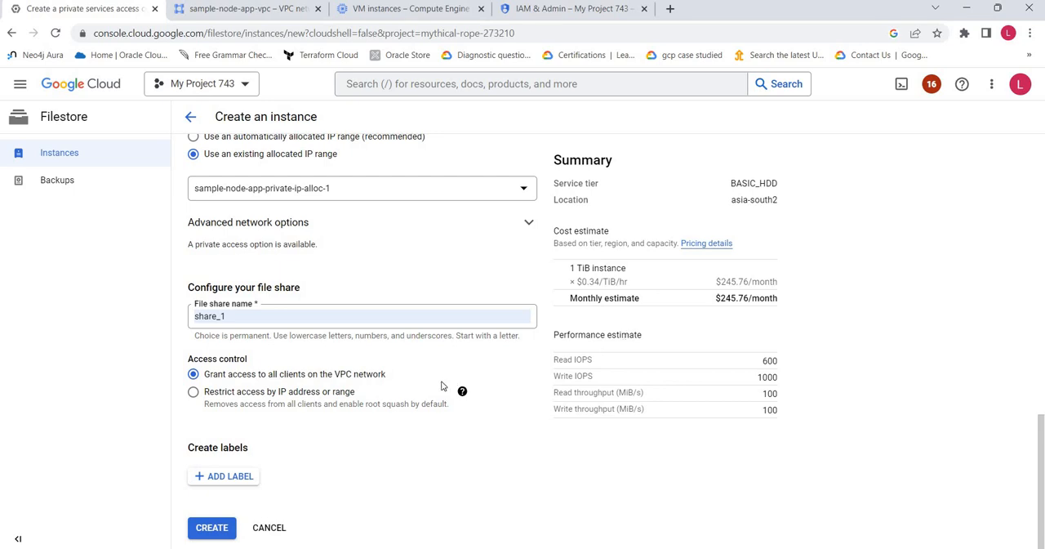
Review the instance configuration and create the Filestore instance
scroll(441, 385, "up", 10)
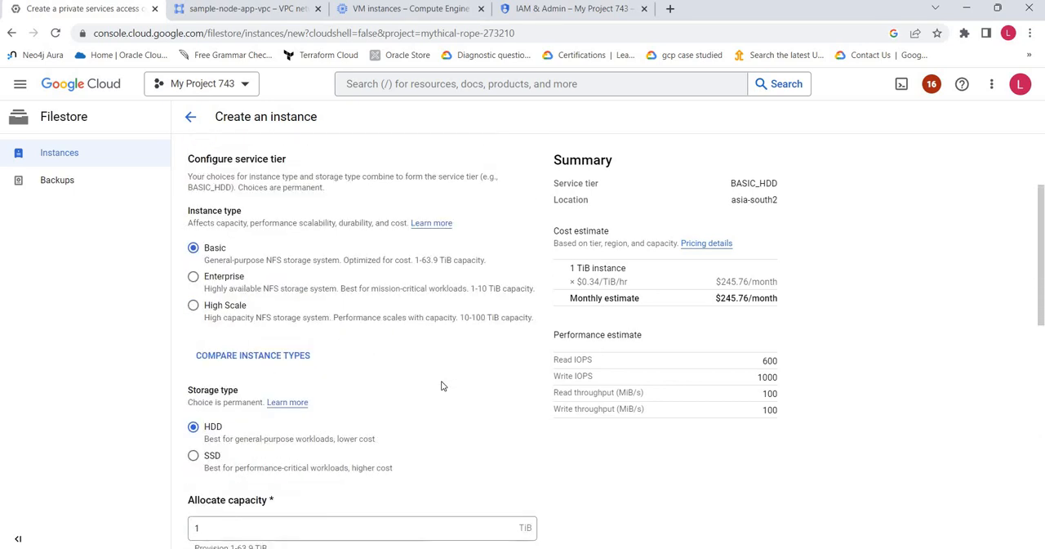
scroll(441, 383, "up", 2)
scroll(442, 383, "down", 10)
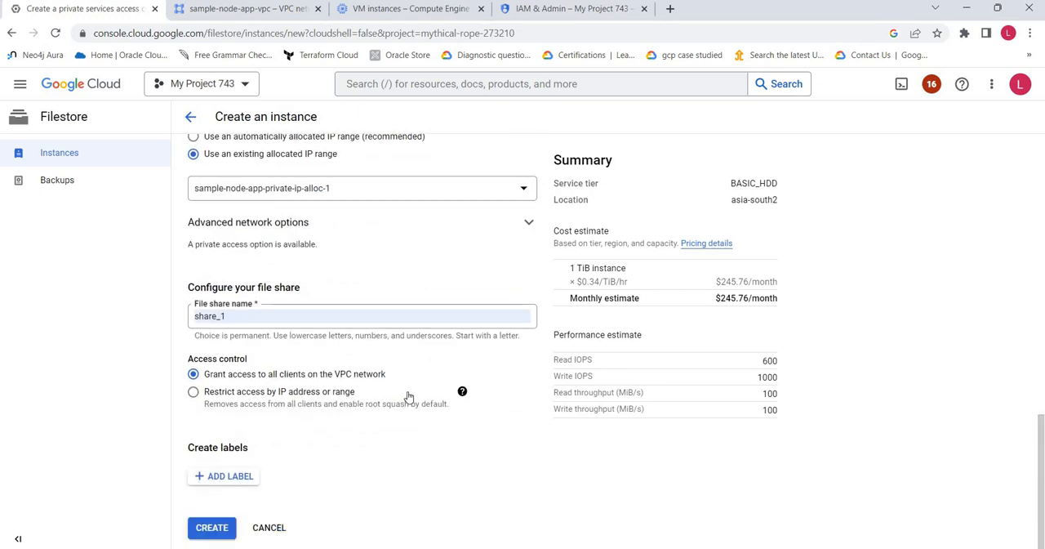
left_click(208, 529)
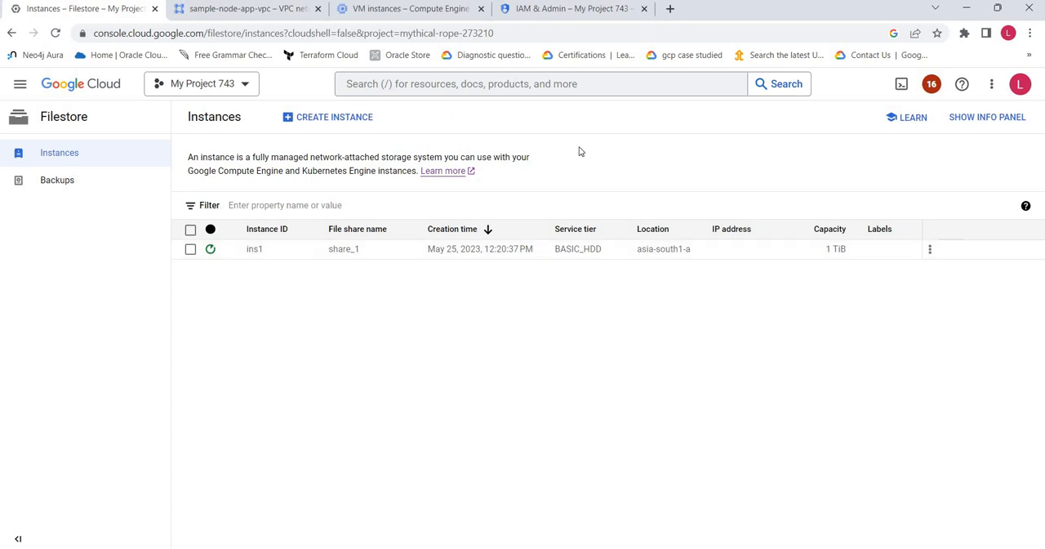
Check the Cloud Filestore API quotas and close the sample-node-app-vpc details page
left_click(570, 9)
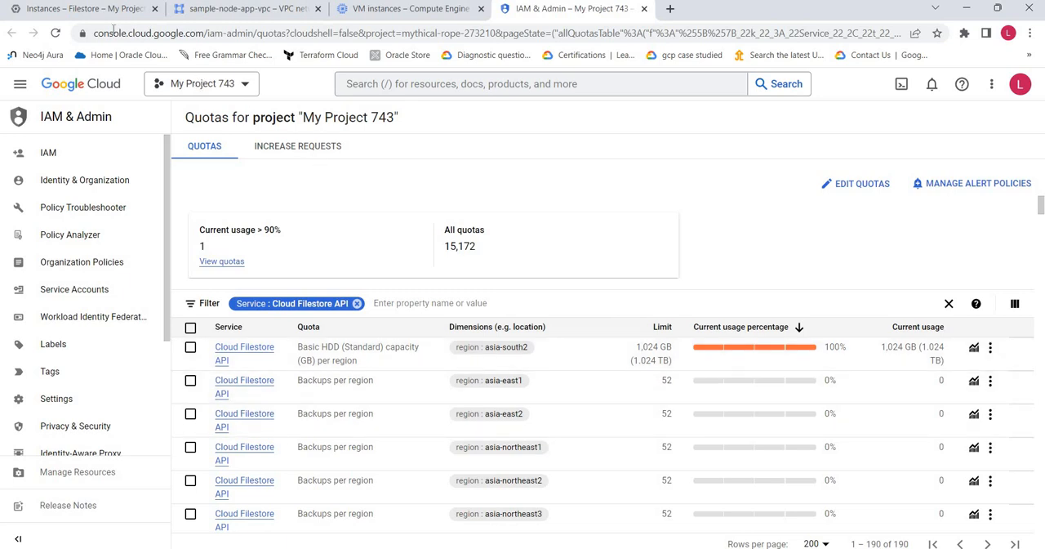
left_click(90, 9)
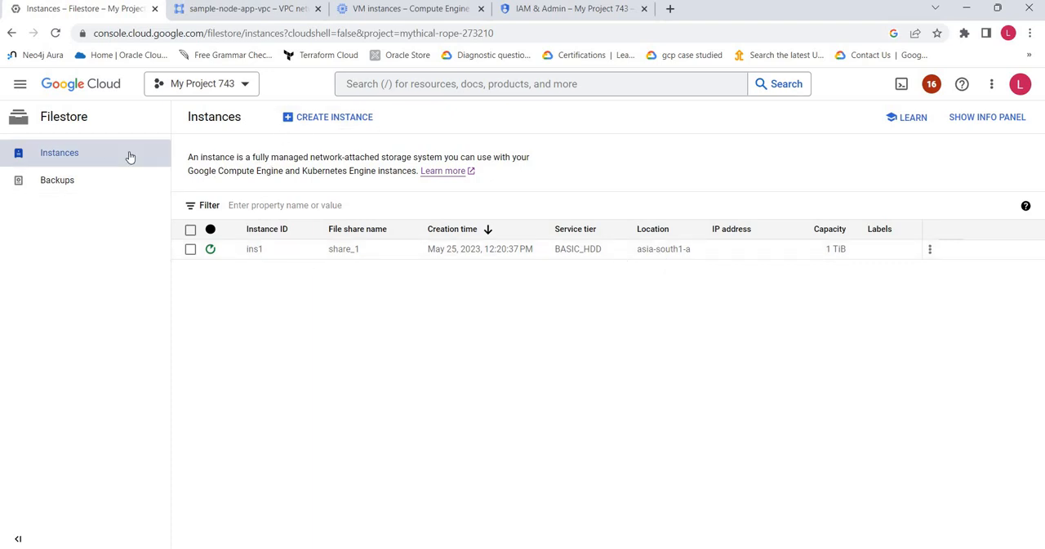
left_click(317, 9)
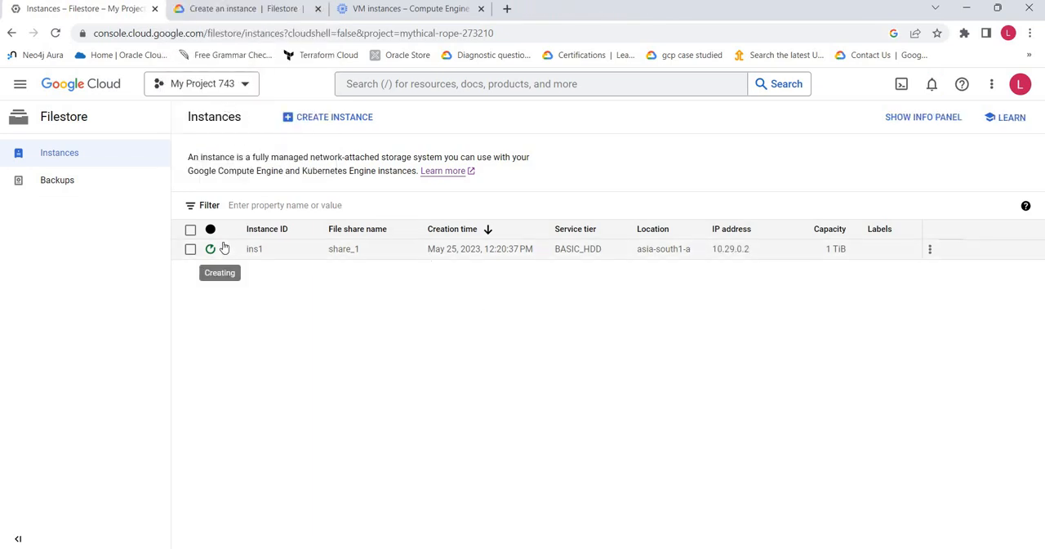
Read the gcloud command and its parameters in the Filestore documentation's guide on creating an instance
left_click(216, 9)
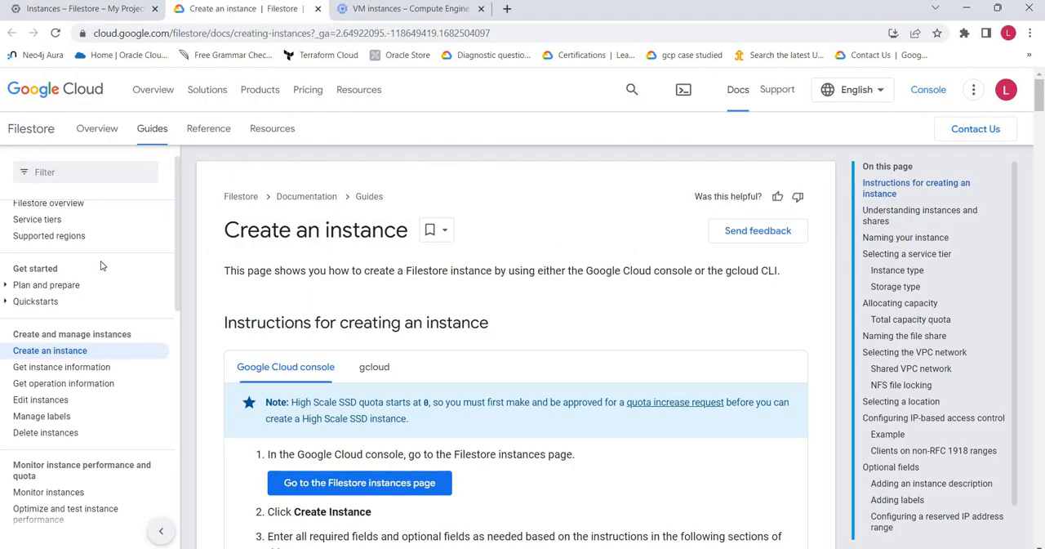
scroll(154, 266, "up", 1)
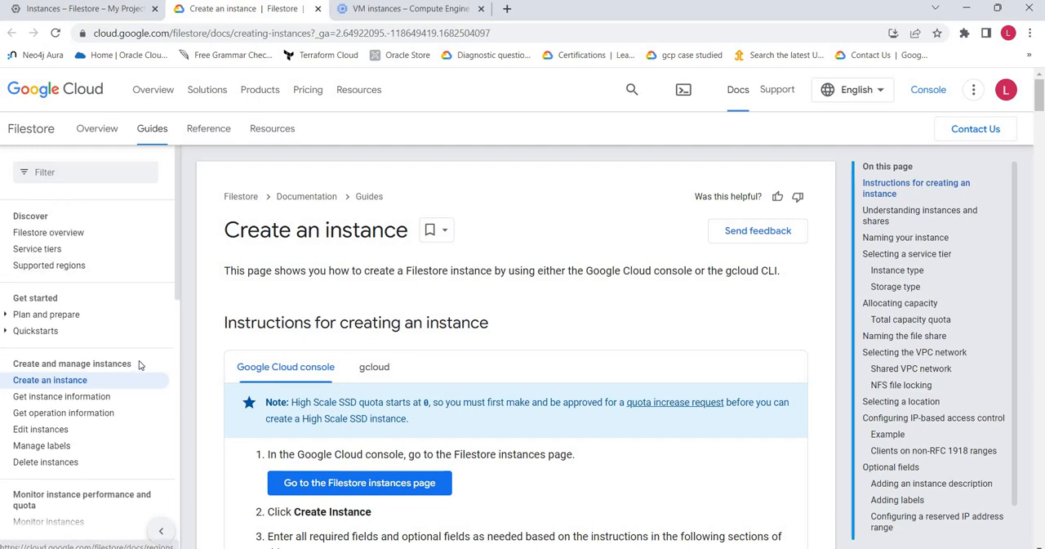
scroll(550, 302, "down", 1)
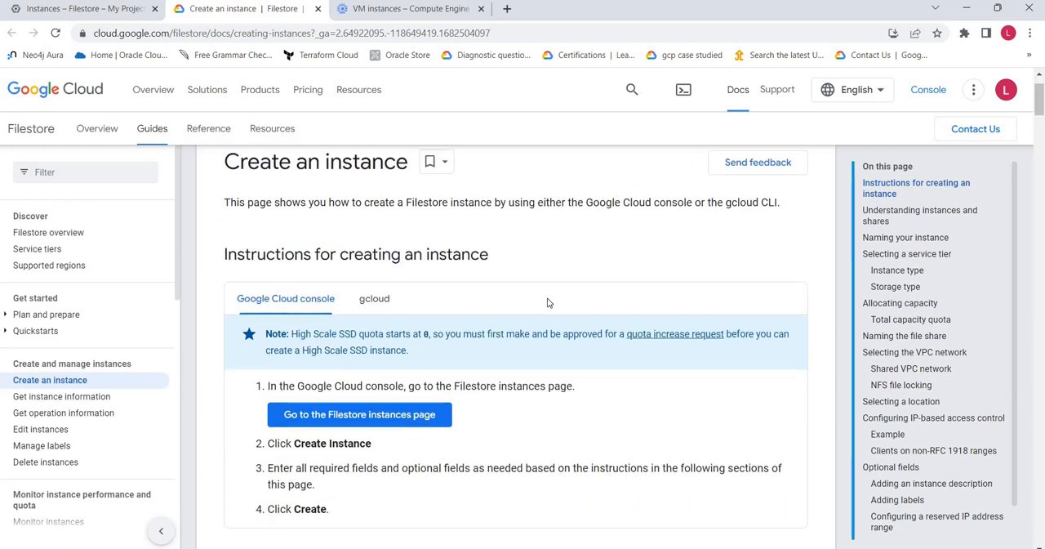
left_click(377, 299)
scroll(532, 335, "down", 3)
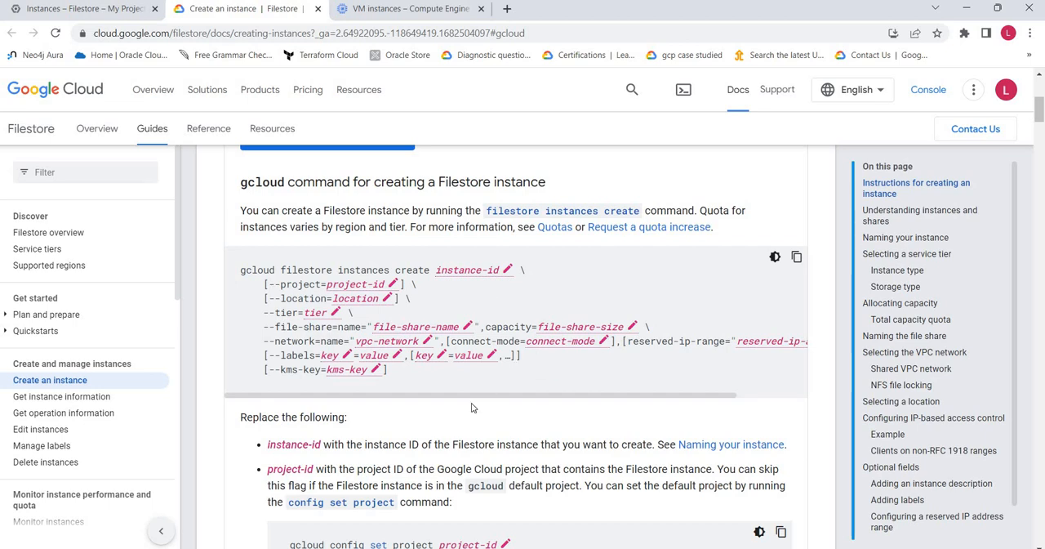
scroll(558, 399, "down", 1)
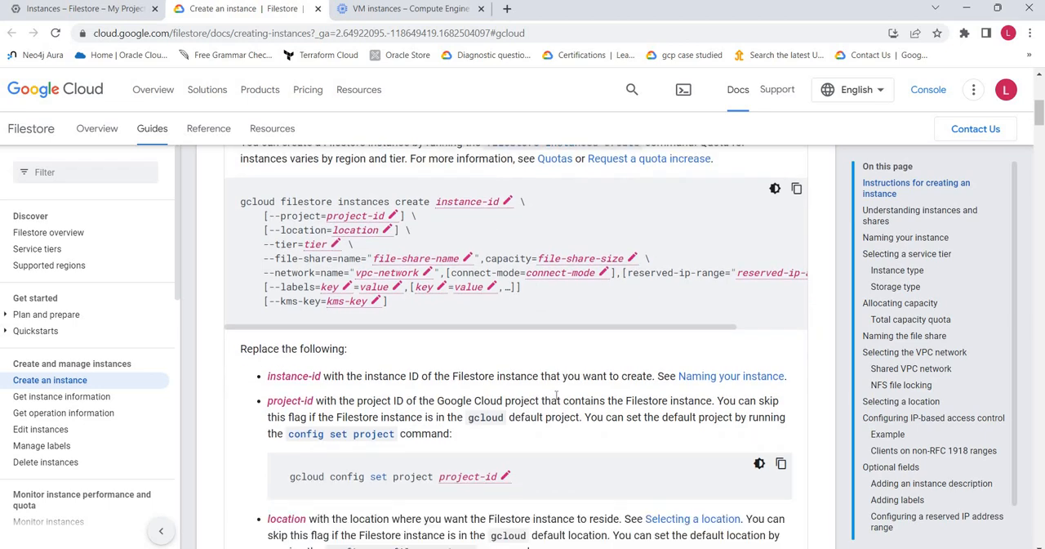
scroll(558, 398, "down", 7)
scroll(558, 398, "down", 3)
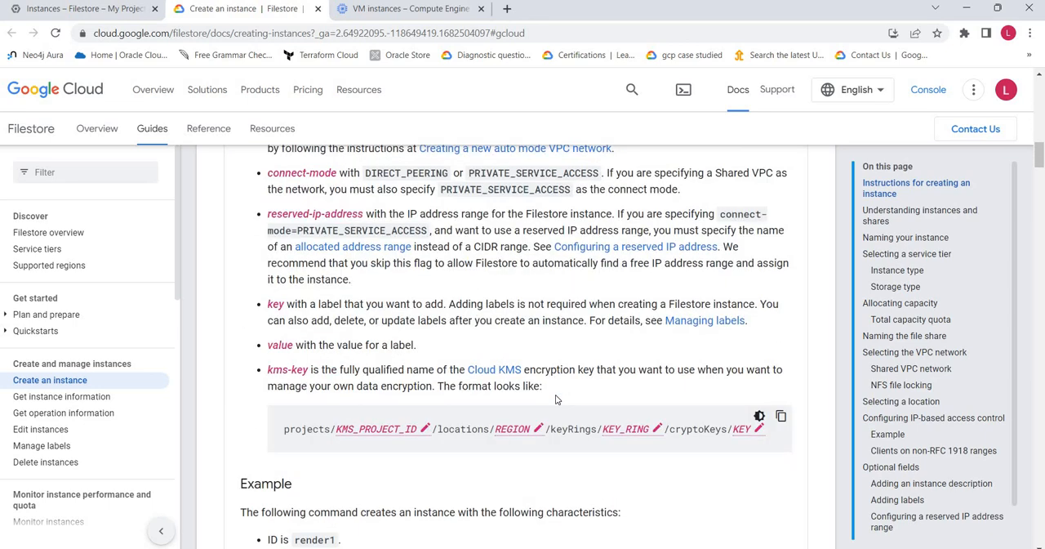
Examine the guide's example gcloud command and its Google Cloud console instructions for creating an instance
left_click(92, 10)
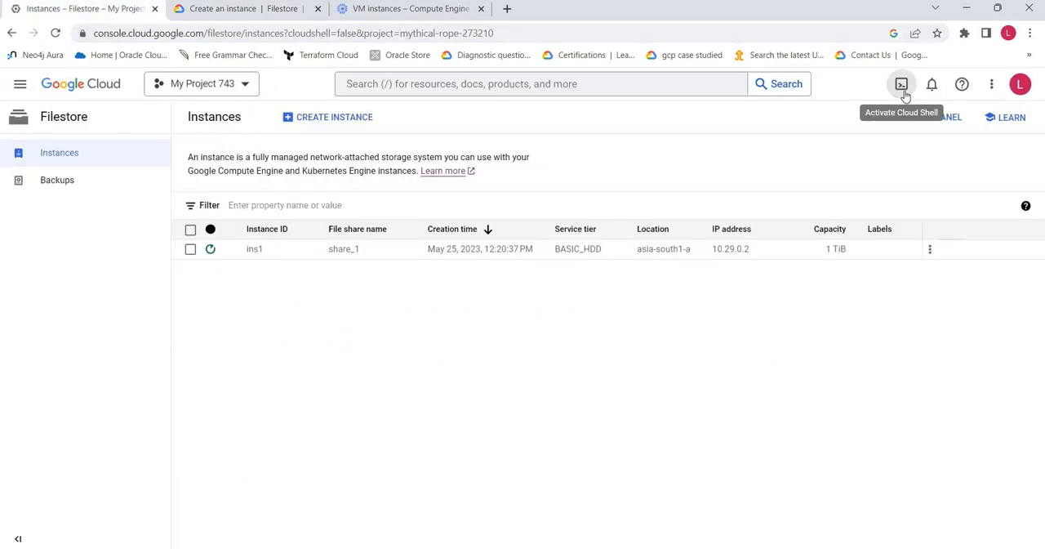
left_click(234, 9)
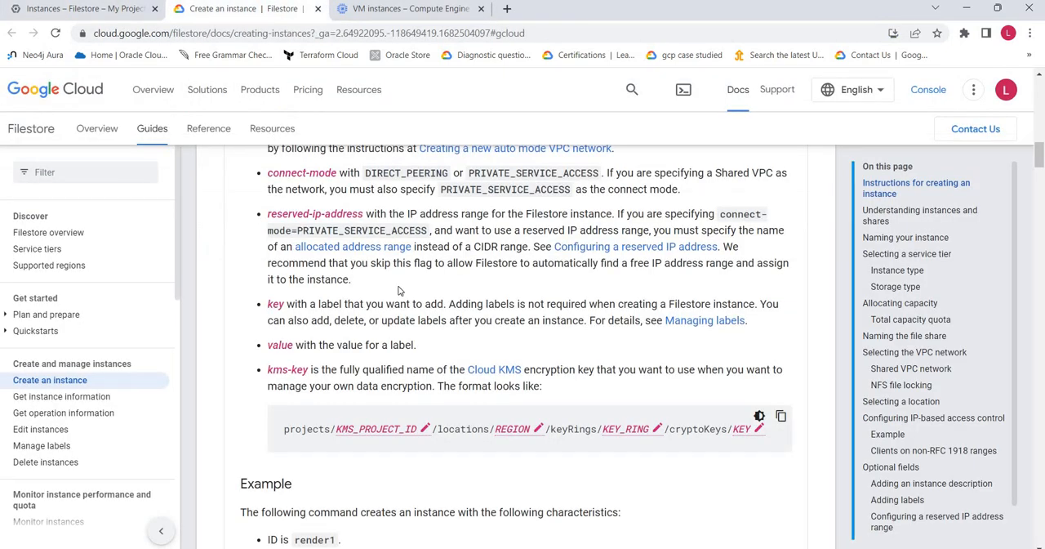
scroll(399, 291, "down", 12)
scroll(400, 291, "up", 8)
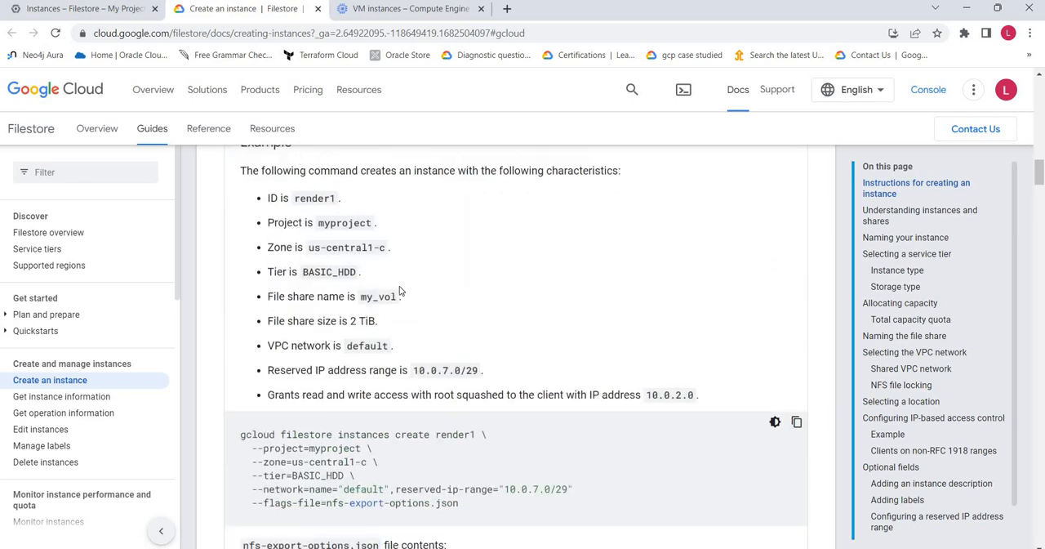
scroll(399, 290, "up", 20)
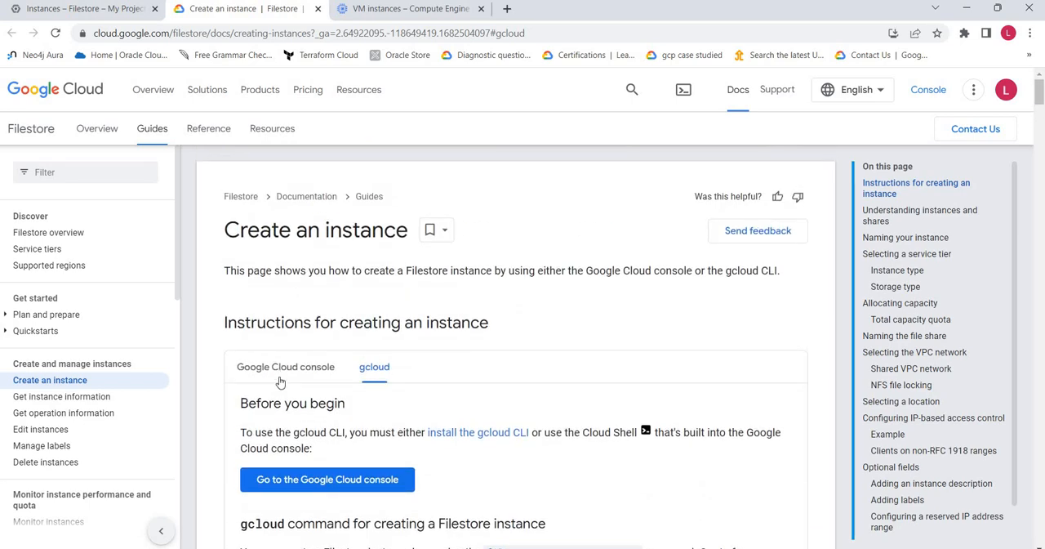
left_click(282, 369)
scroll(379, 315, "down", 3)
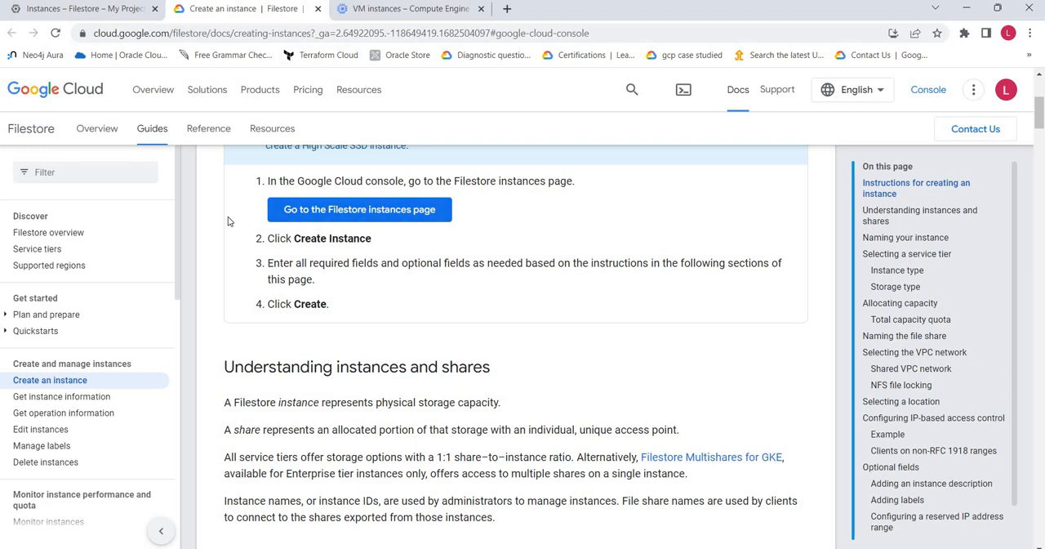
Open the guide on mounting file shares on Compute Engine VMs and view its Windows procedure
scroll(90, 367, "down", 3)
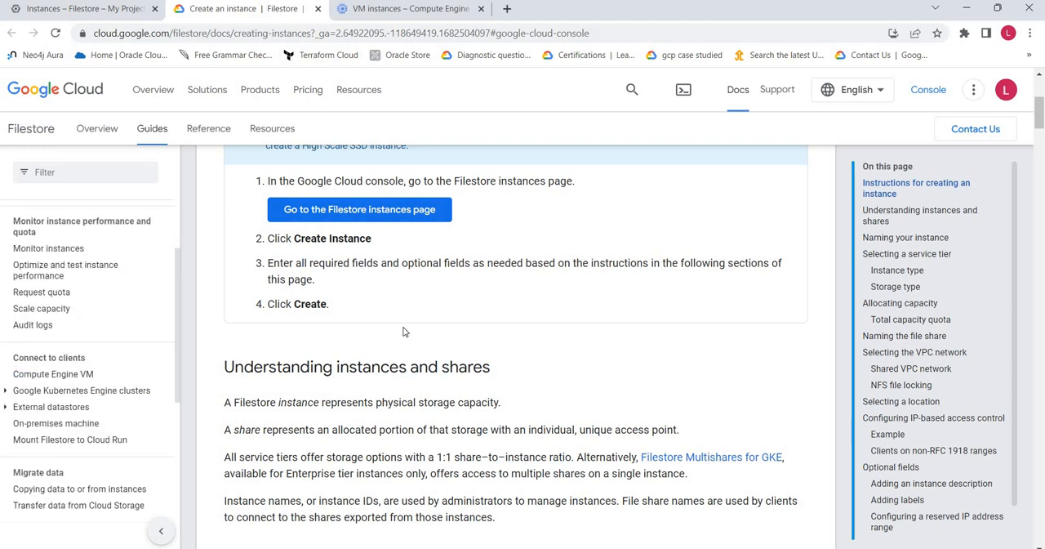
left_click(54, 382)
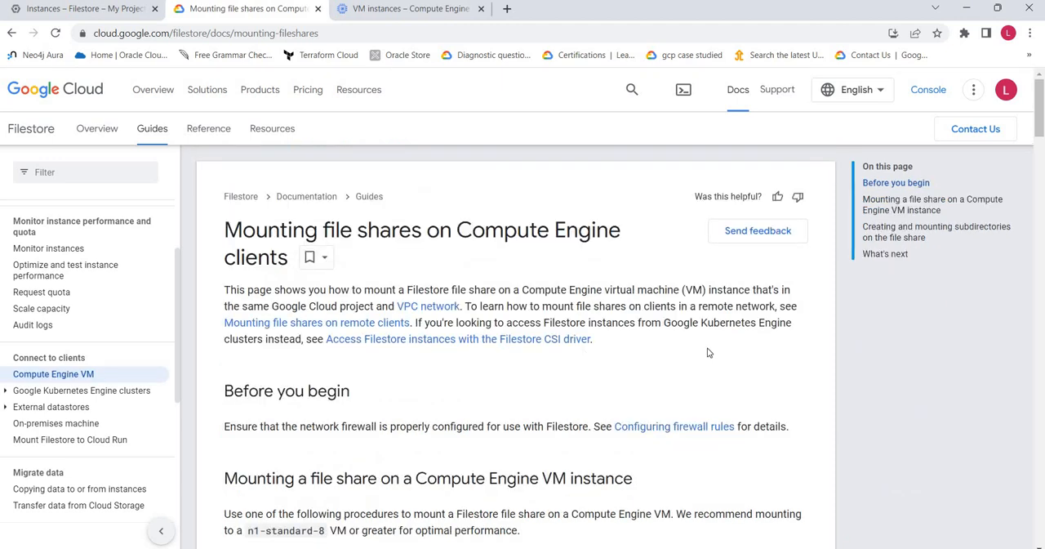
scroll(707, 353, "down", 1)
scroll(707, 352, "down", 5)
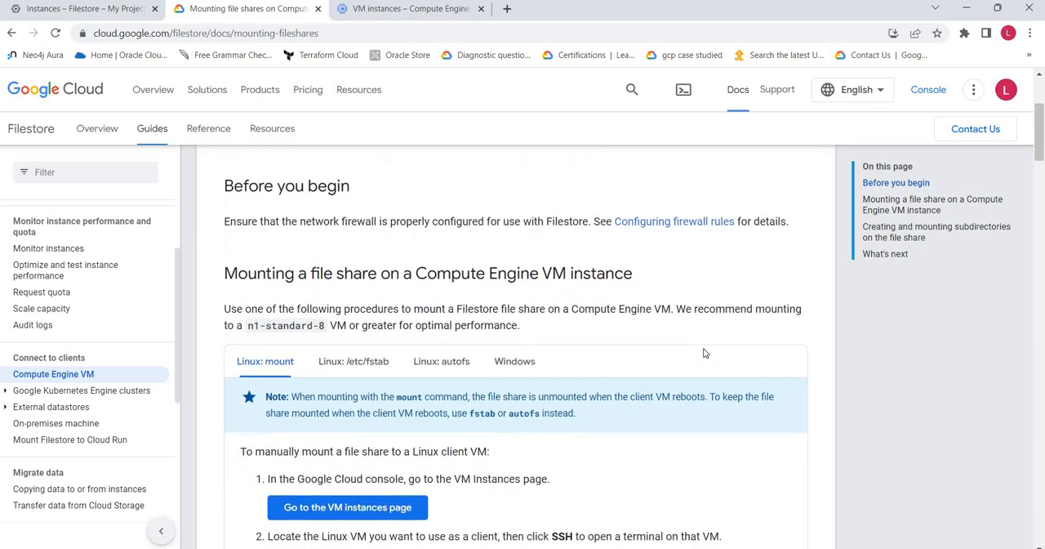
scroll(379, 250, "up", 3)
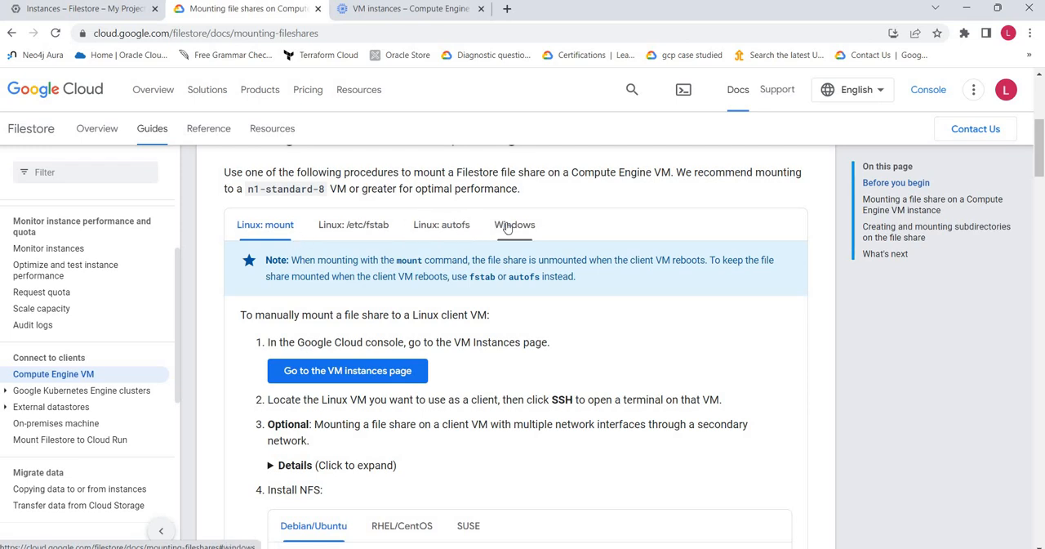
left_click(516, 228)
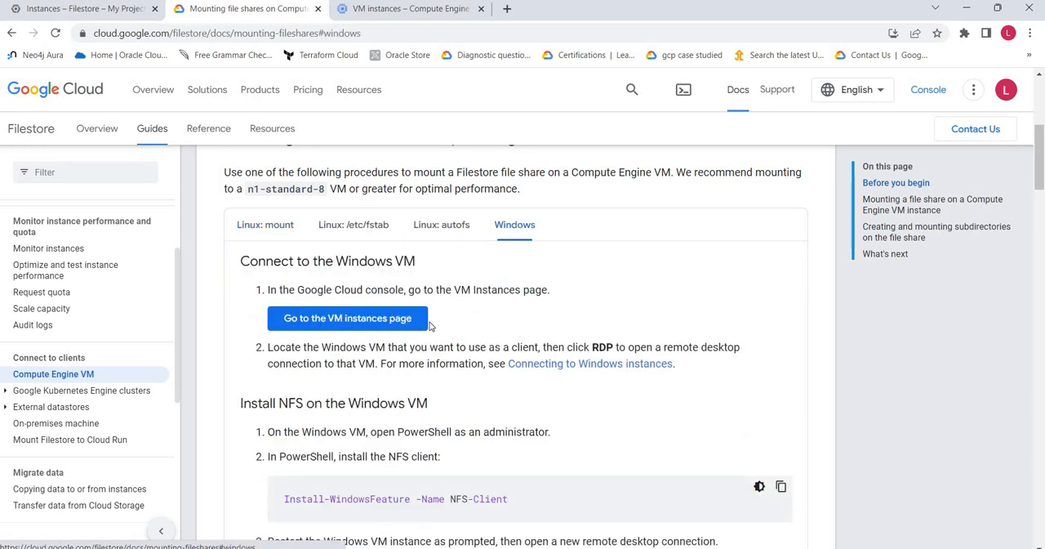
Read the Linux mount procedure, covering NFS installation, the mount directory and the recommended mount options
left_click(243, 219)
scroll(619, 351, "down", 3)
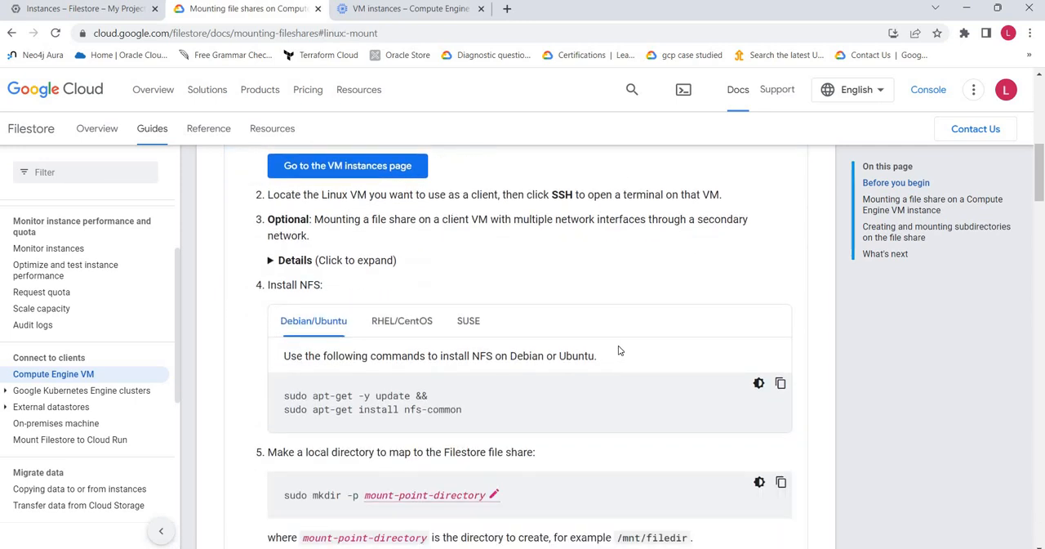
scroll(491, 371, "down", 1)
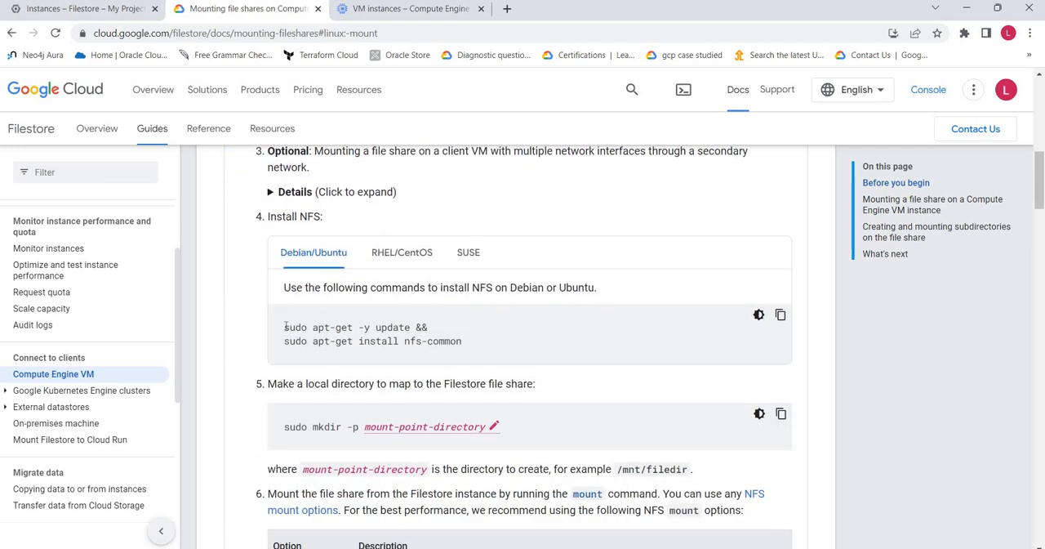
scroll(525, 343, "down", 1)
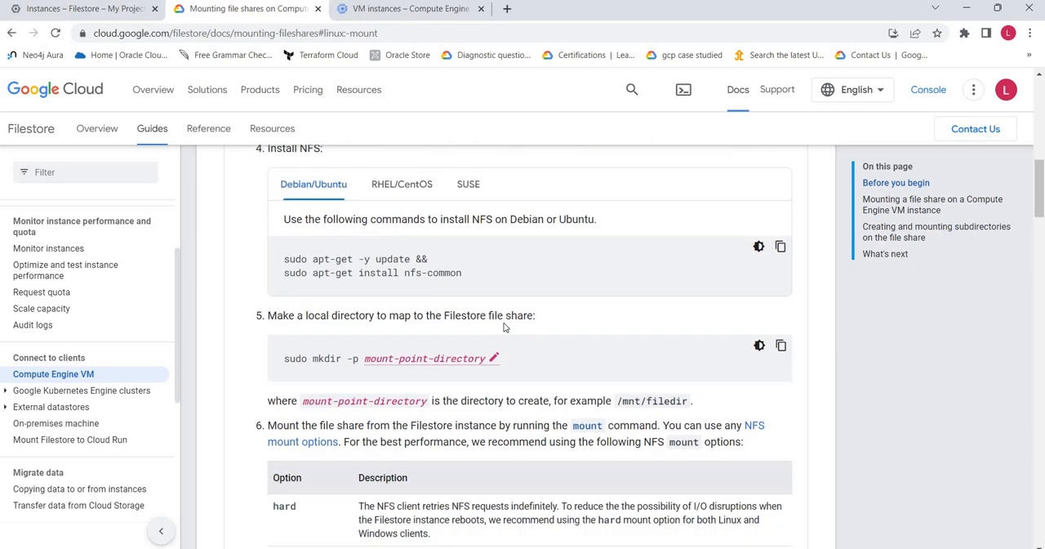
scroll(511, 329, "down", 5)
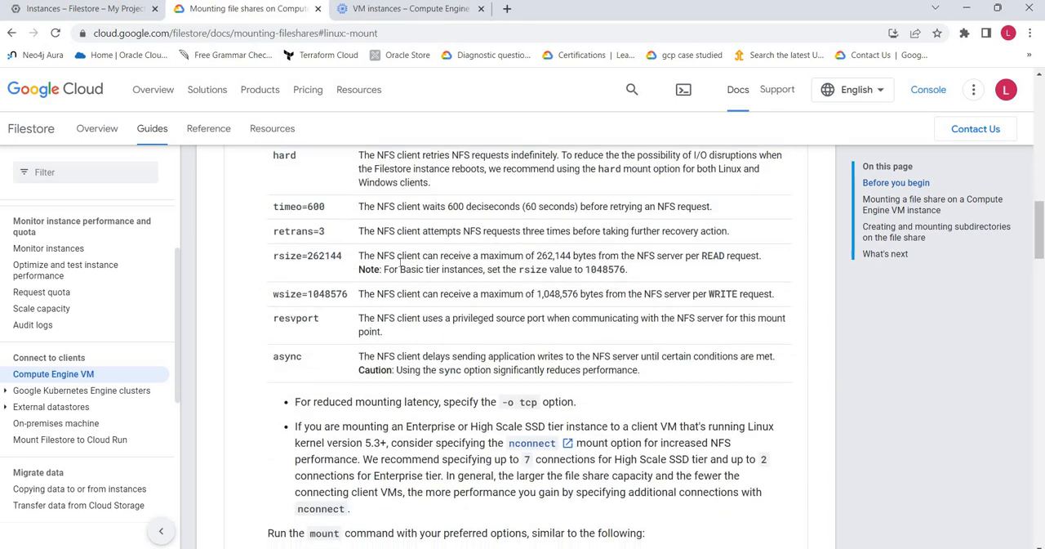
scroll(400, 262, "down", 15)
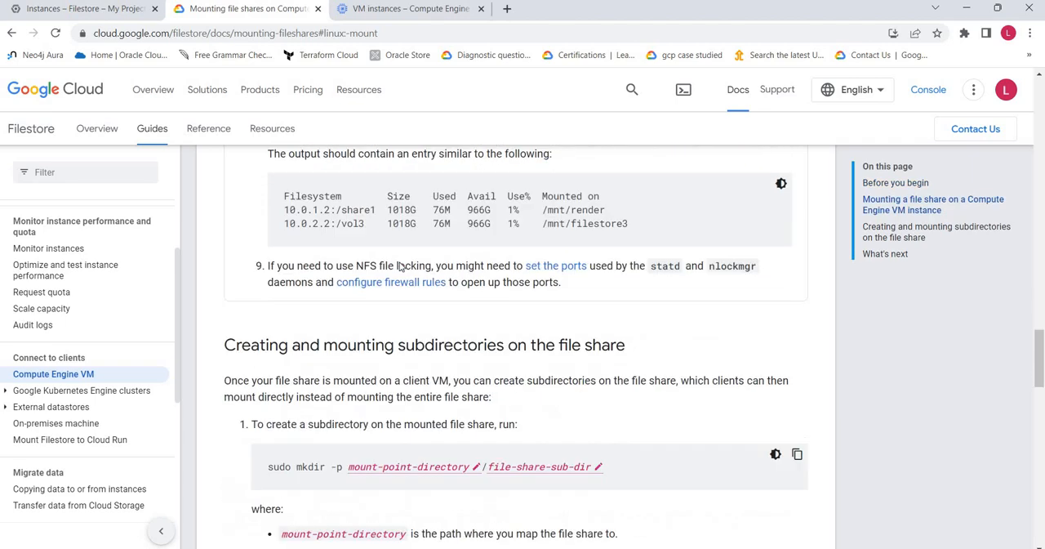
Read to the end of the mounting guide and close it, and look at the Filestore diagram in the Word document
scroll(400, 266, "down", 14)
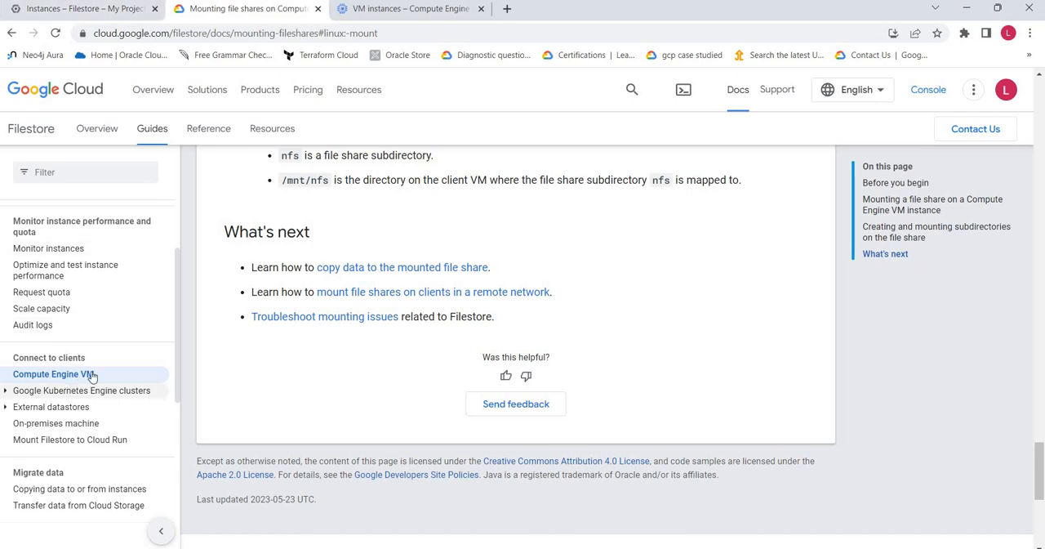
left_click(6, 394)
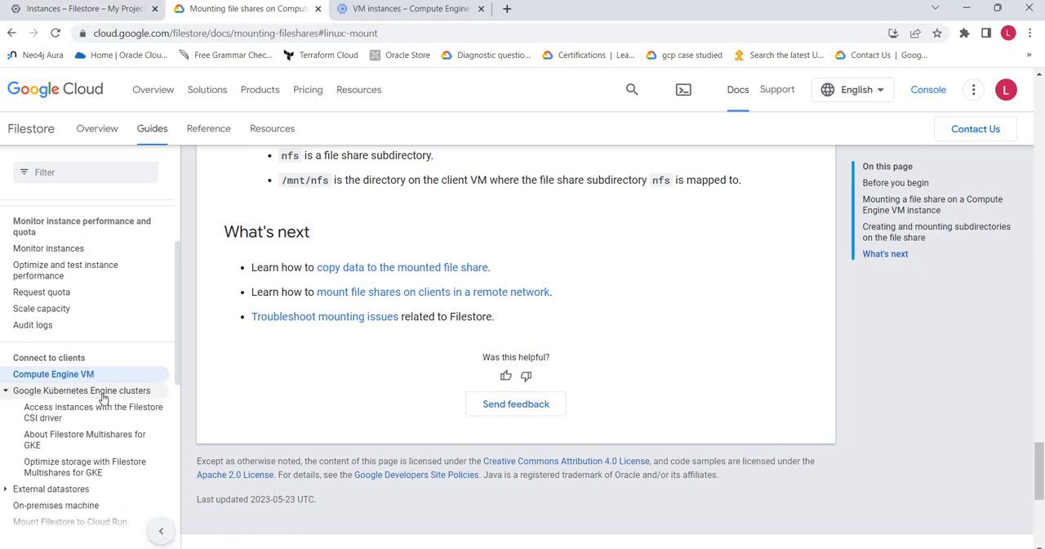
left_click(317, 9)
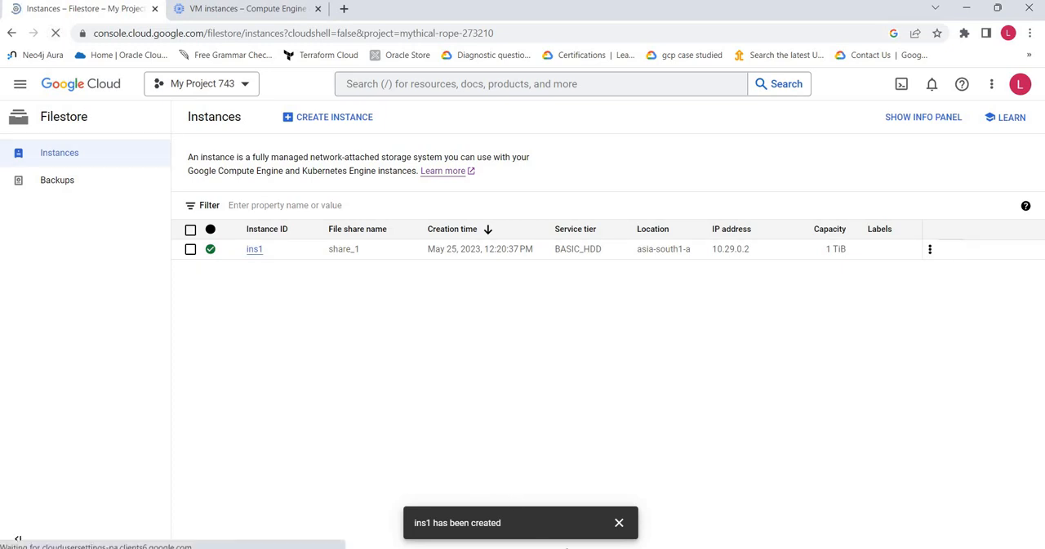
left_click(562, 547)
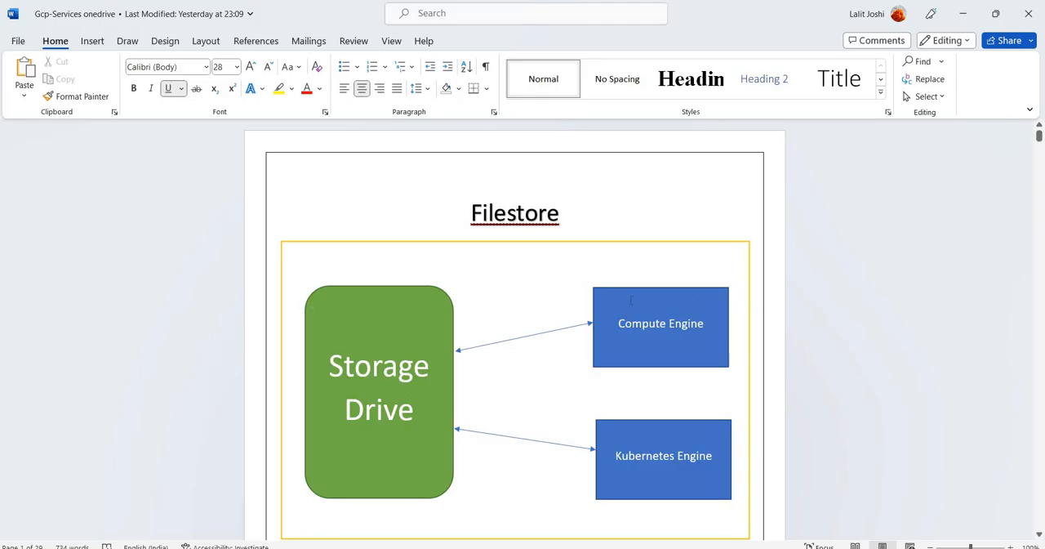
left_click(965, 14)
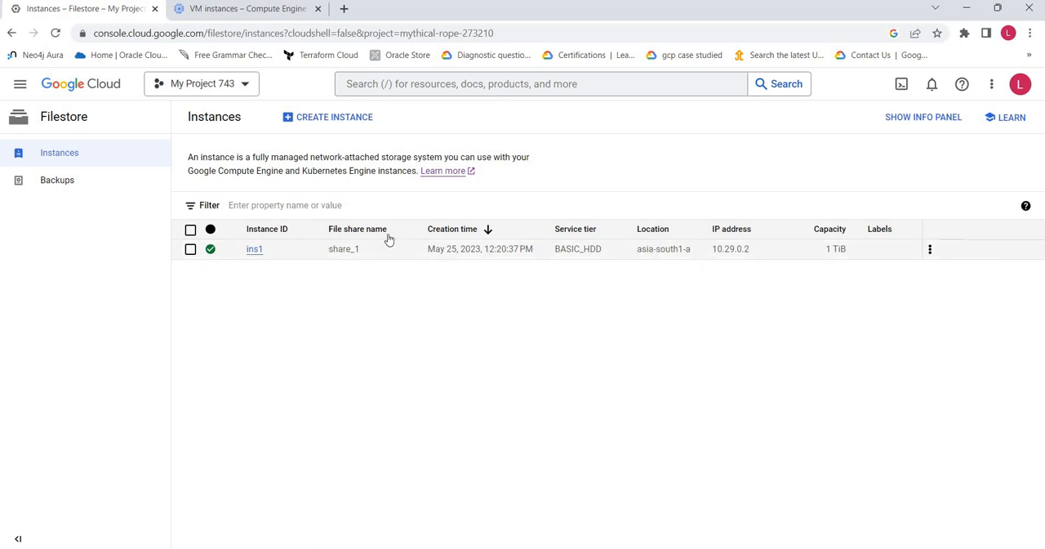
Copy the NFS mount point of Filestore instance ins1 and paste it into a blank Notepad++ document
left_click(929, 250)
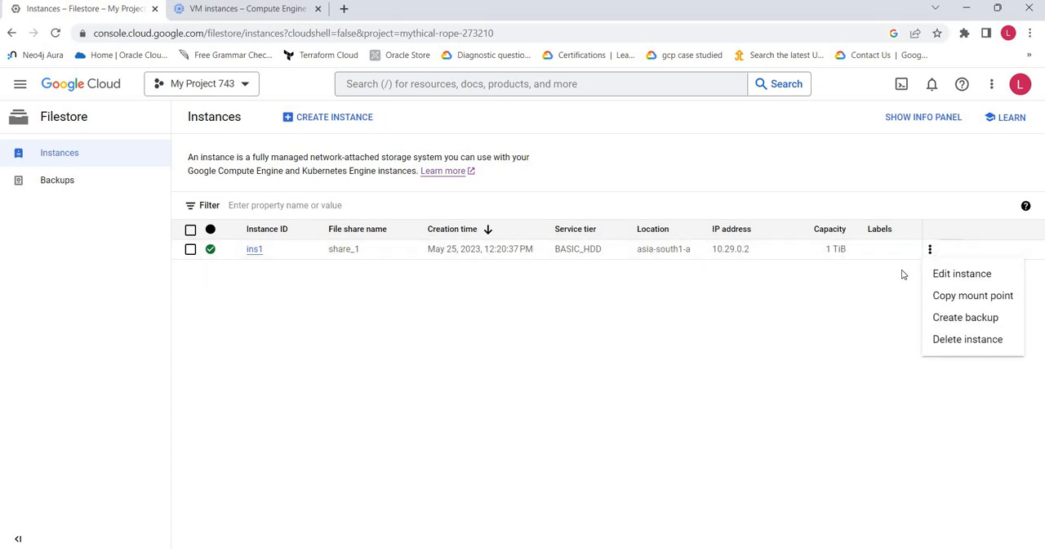
left_click(980, 304)
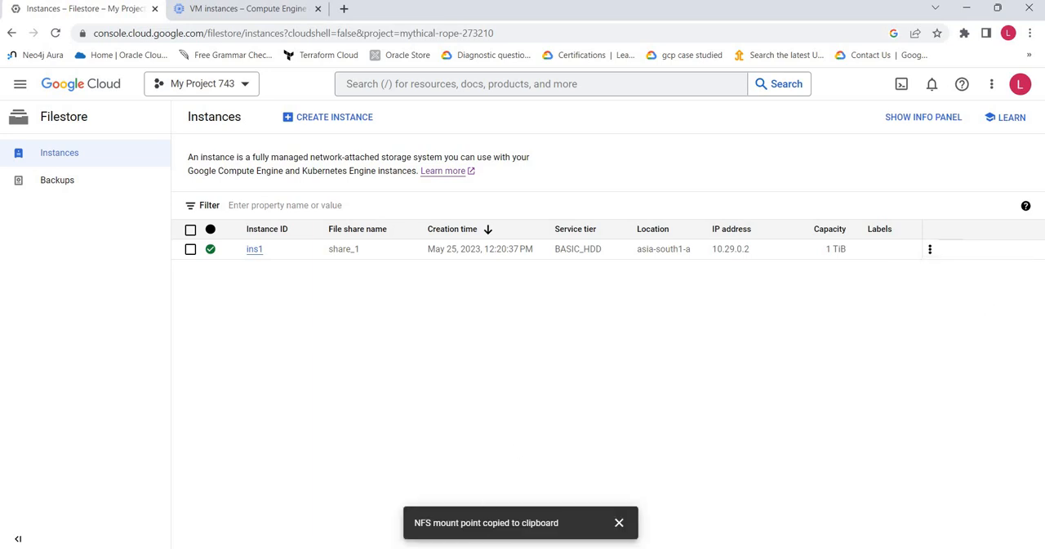
left_click(501, 547)
key("ctrl+v")
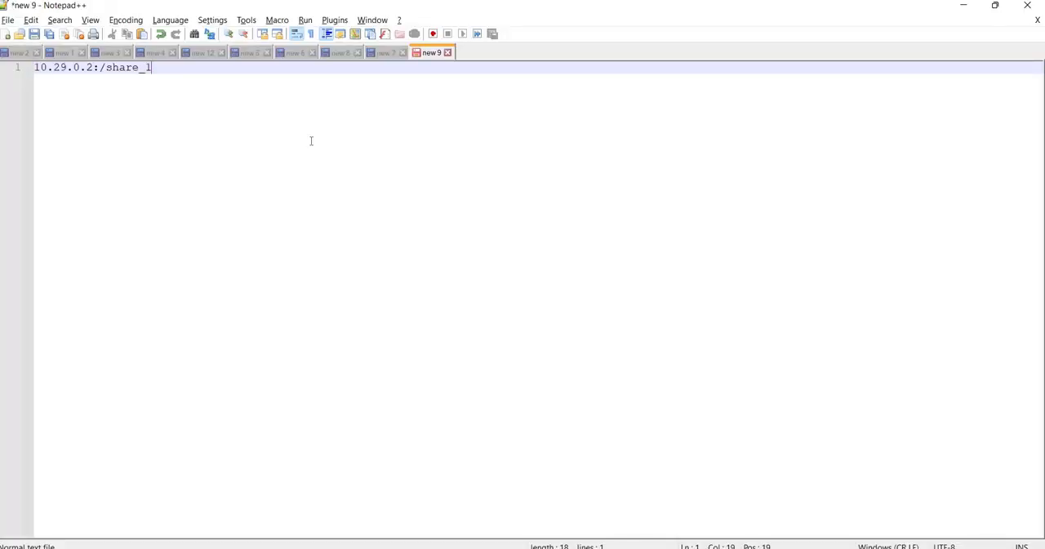
key("ctrl+a")
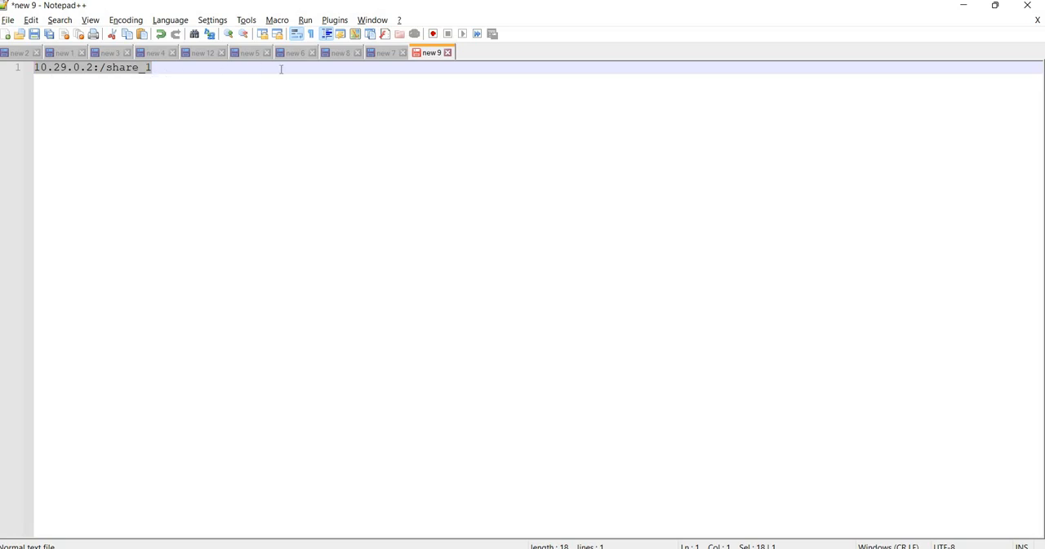
left_click(964, 6)
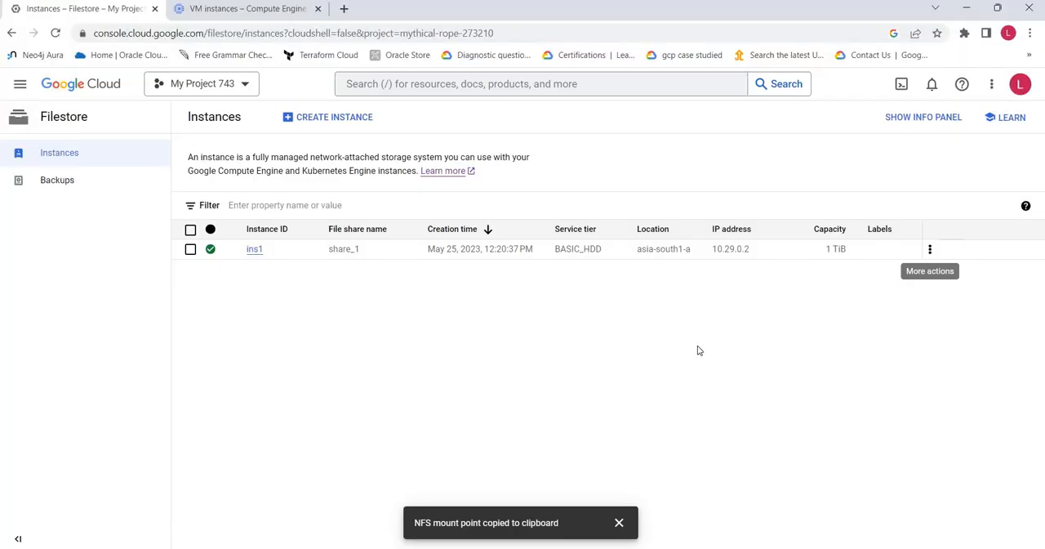
Open the details of Filestore instance ins1 and review its mount point, capacity, network, encryption and access control
left_click(255, 250)
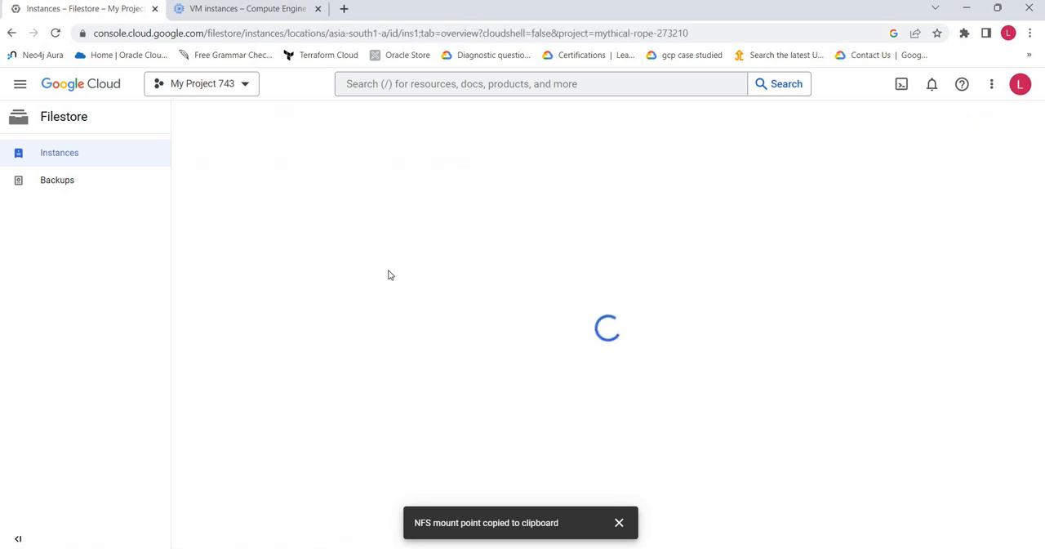
left_click(619, 522)
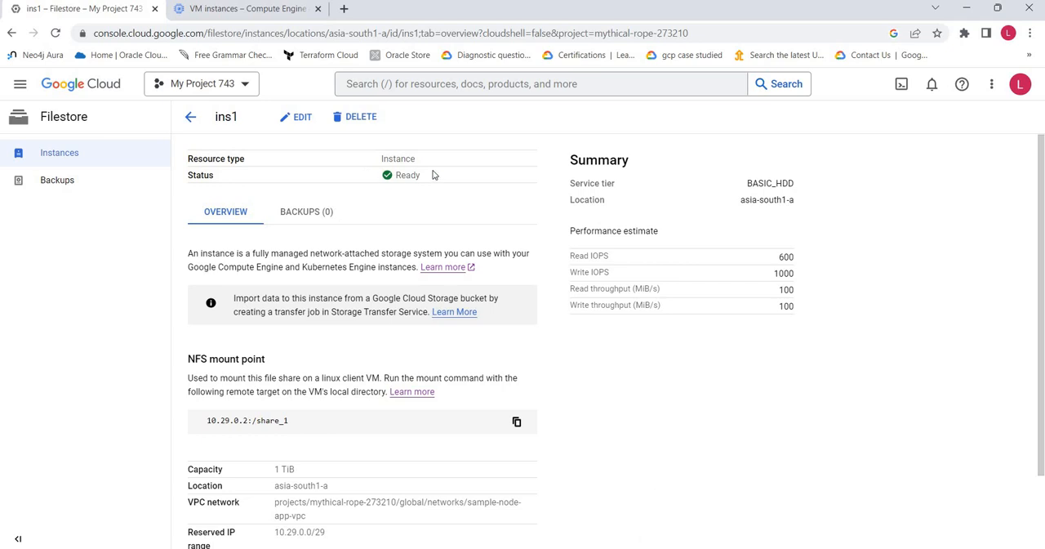
scroll(287, 344, "down", 2)
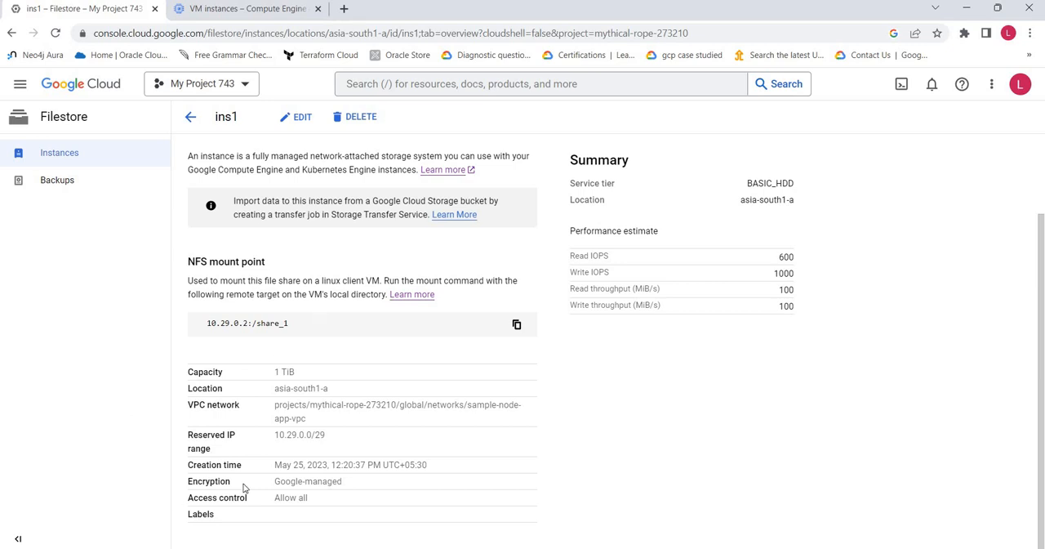
scroll(670, 396, "up", 2)
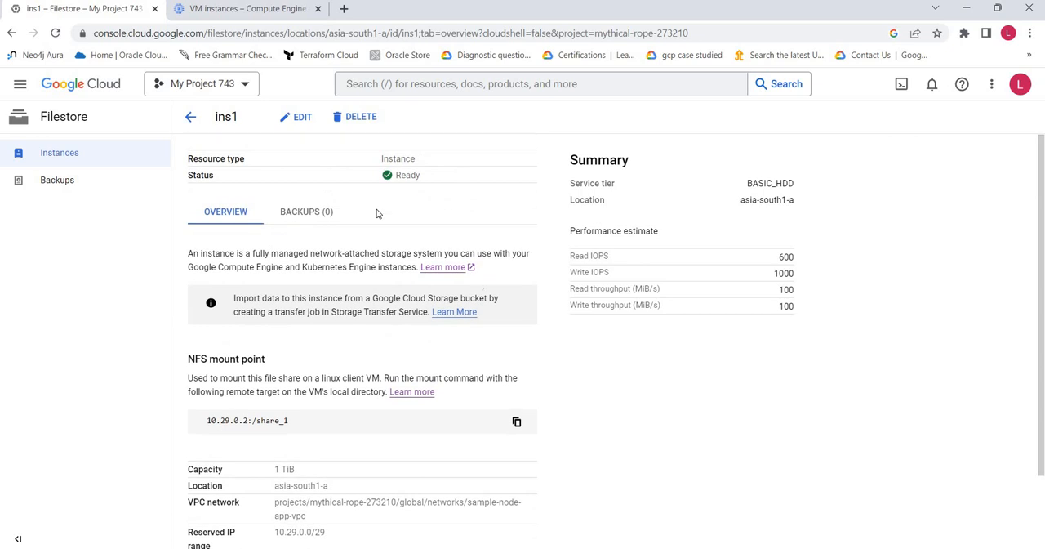
Examine the editable capacity, access control and label settings of ins1, and return to the Filestore instances list without saving
left_click(295, 118)
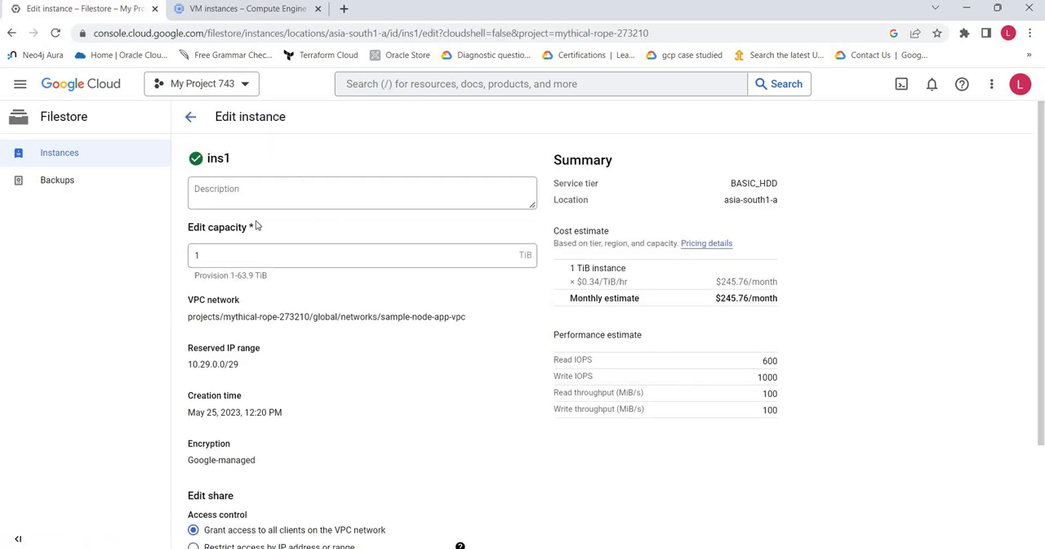
scroll(380, 334, "down", 3)
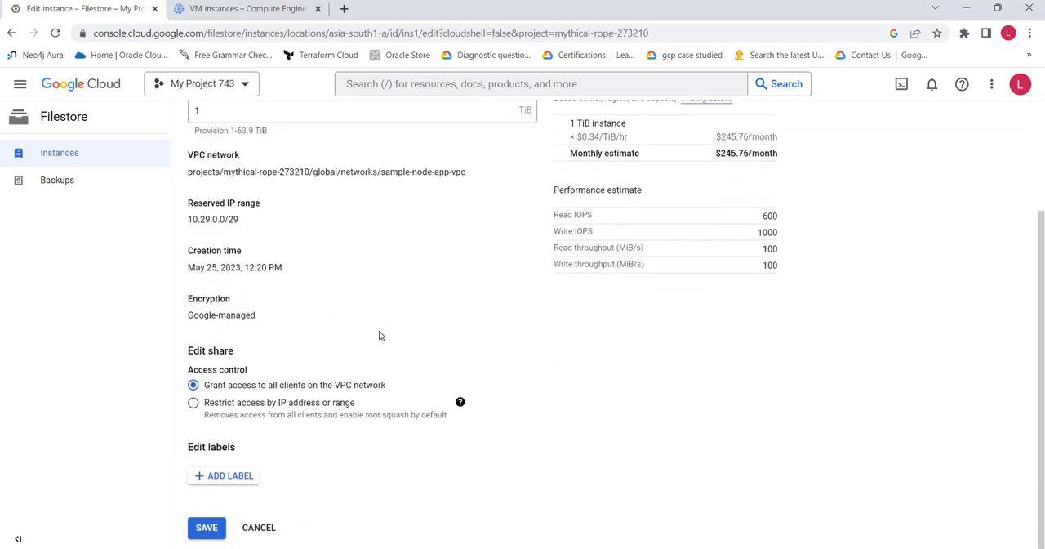
scroll(327, 340, "up", 3)
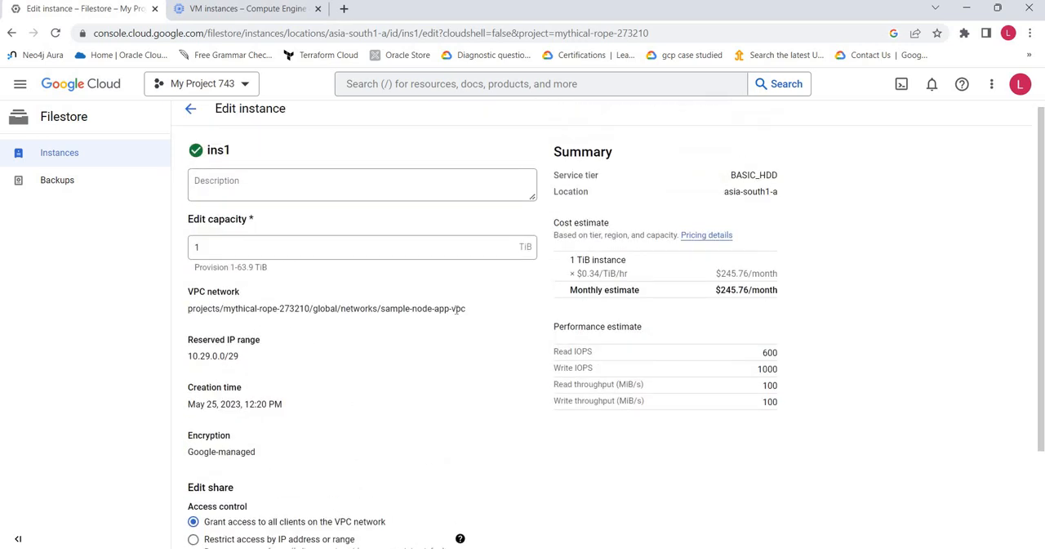
left_click(190, 109)
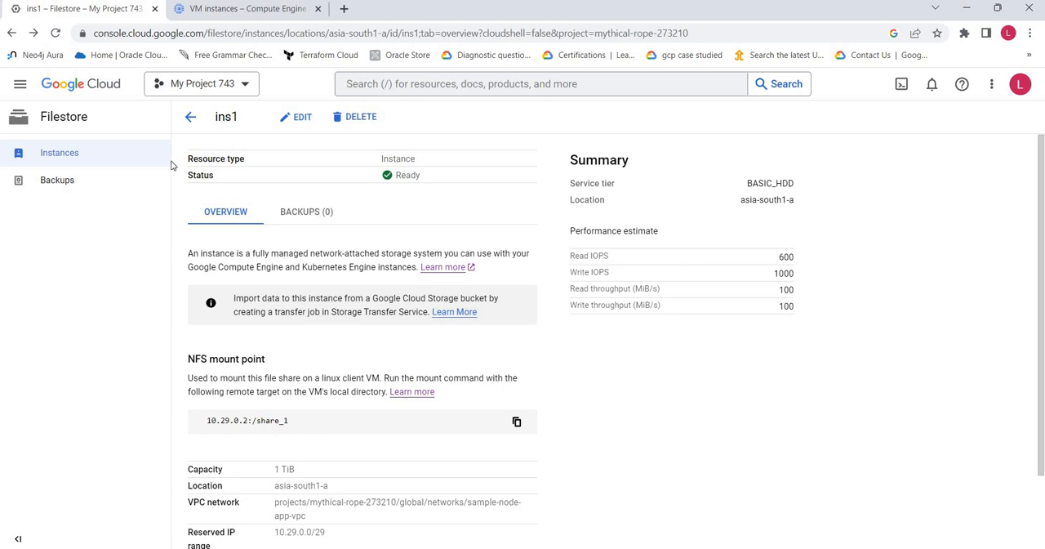
left_click(191, 116)
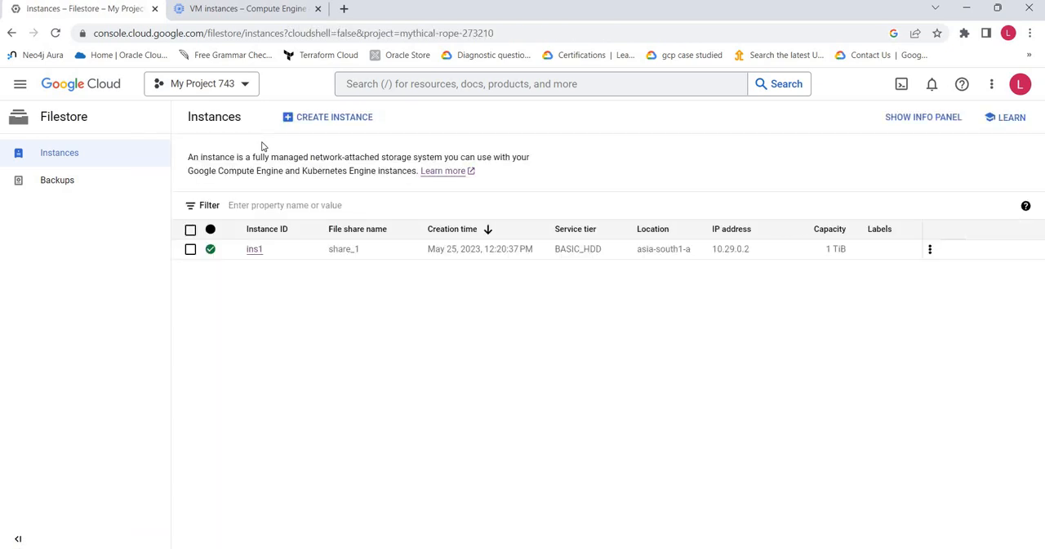
Refresh the Compute Engine VM list and open a maximized SSH-in-browser session to sample-node-app-vm-9df3ac18
left_click(218, 14)
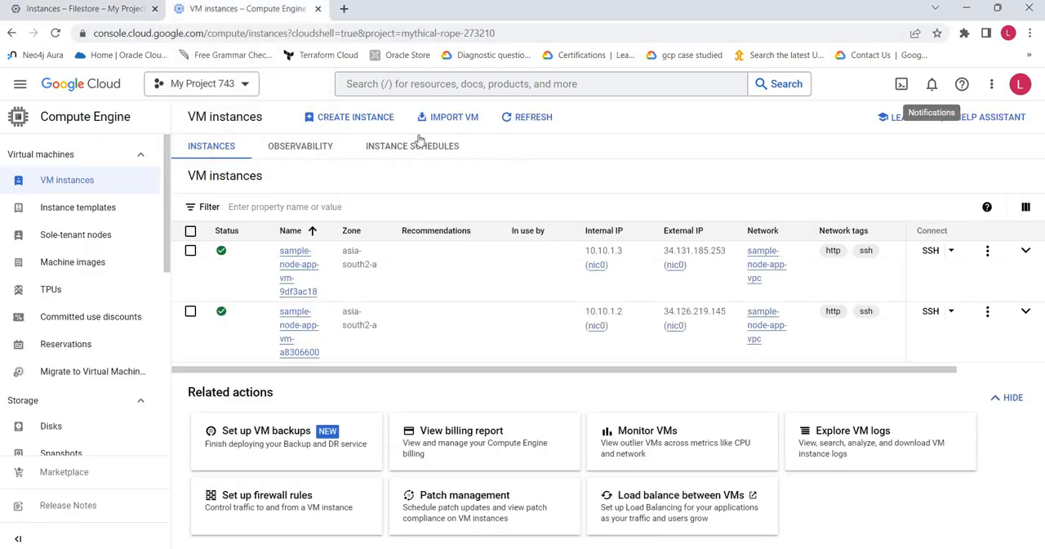
left_click(544, 117)
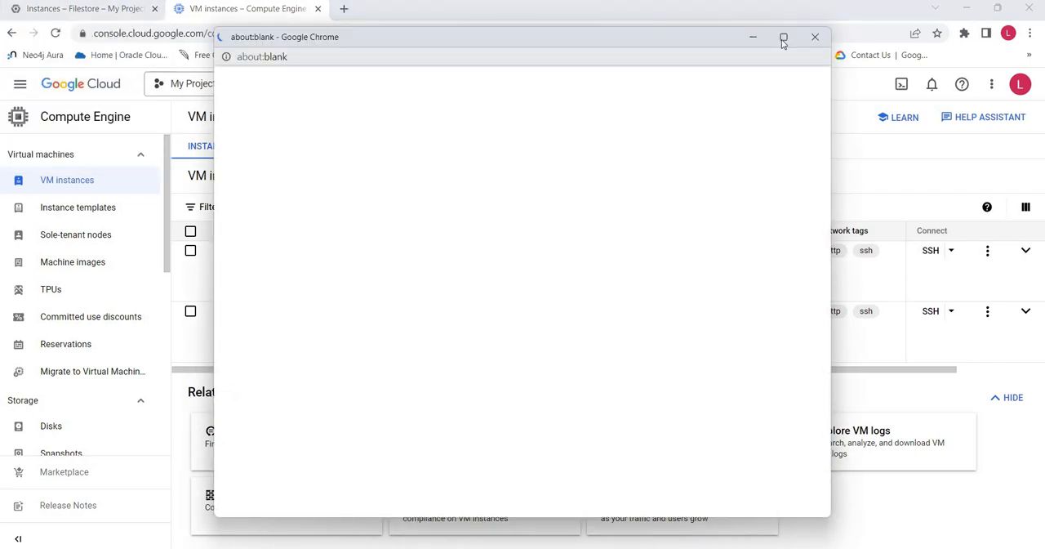
left_click(782, 39)
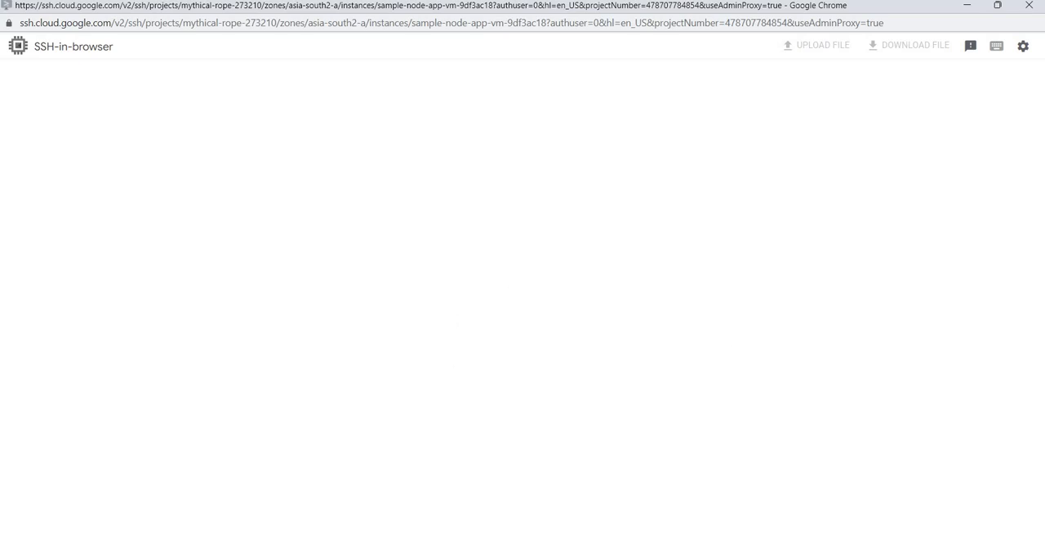
Switch to Notepad++ and read through the Filestore mount script, from NFS installation to the sample content commands
left_click(521, 548)
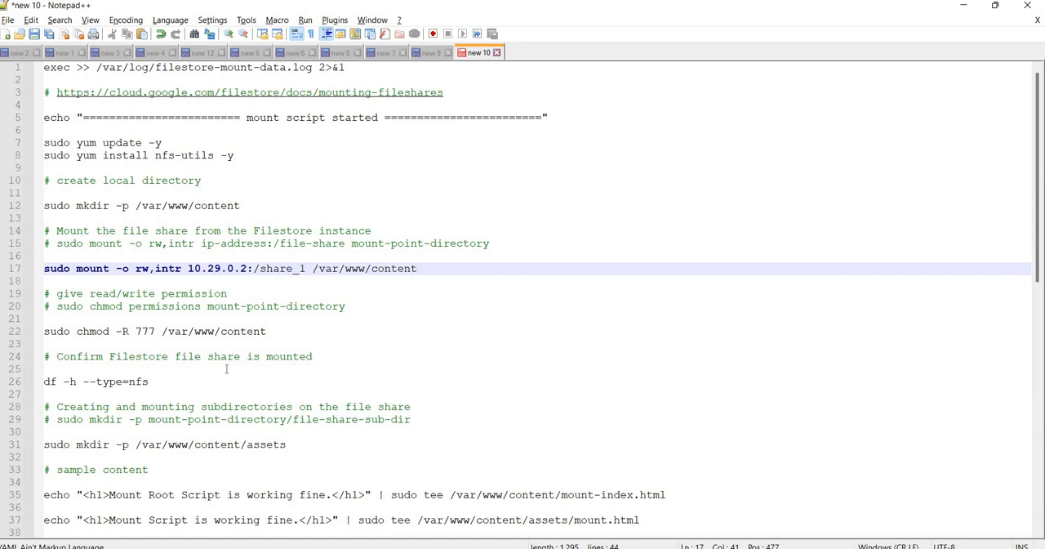
scroll(244, 368, "down", 3)
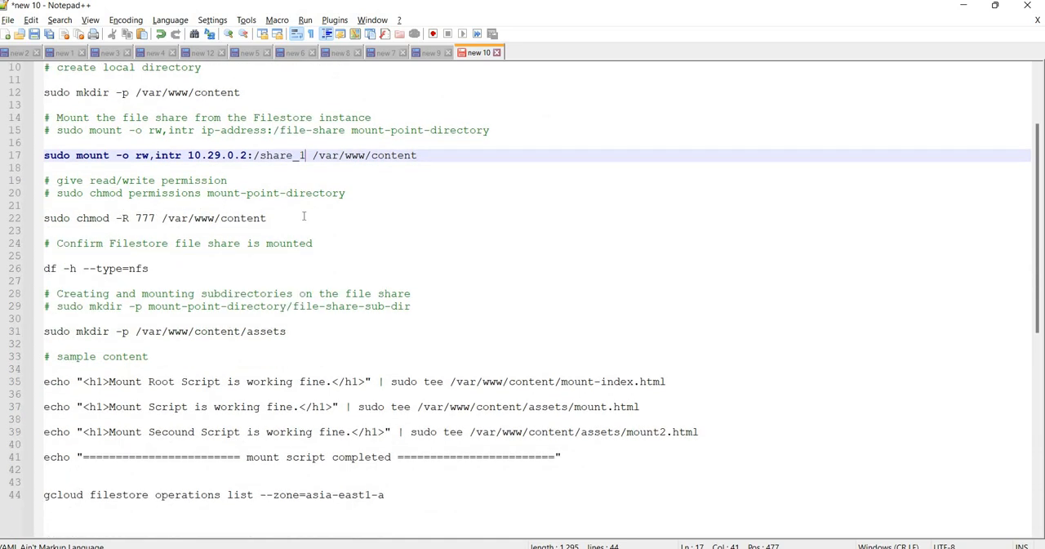
scroll(545, 354, "down", 3)
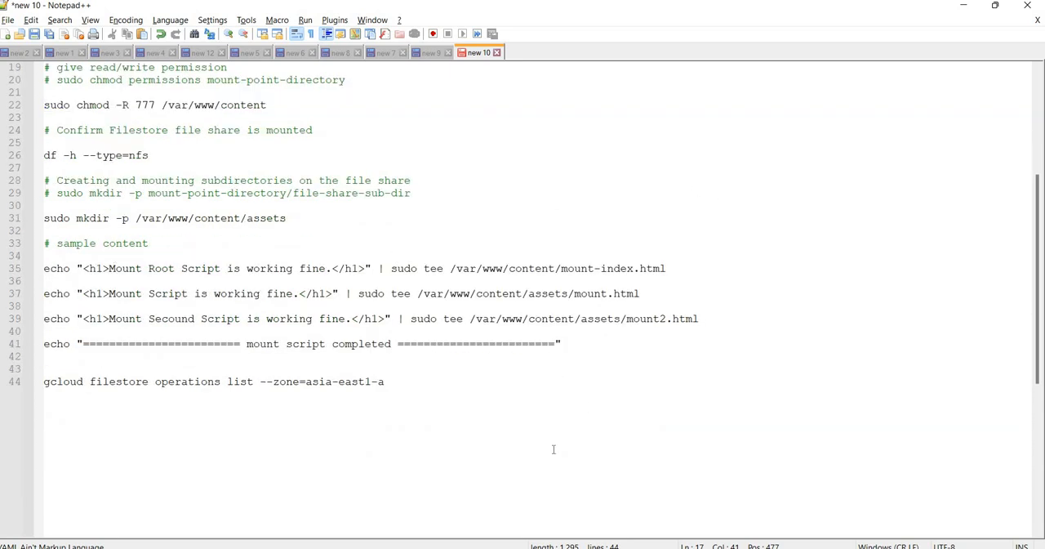
left_click(964, 9)
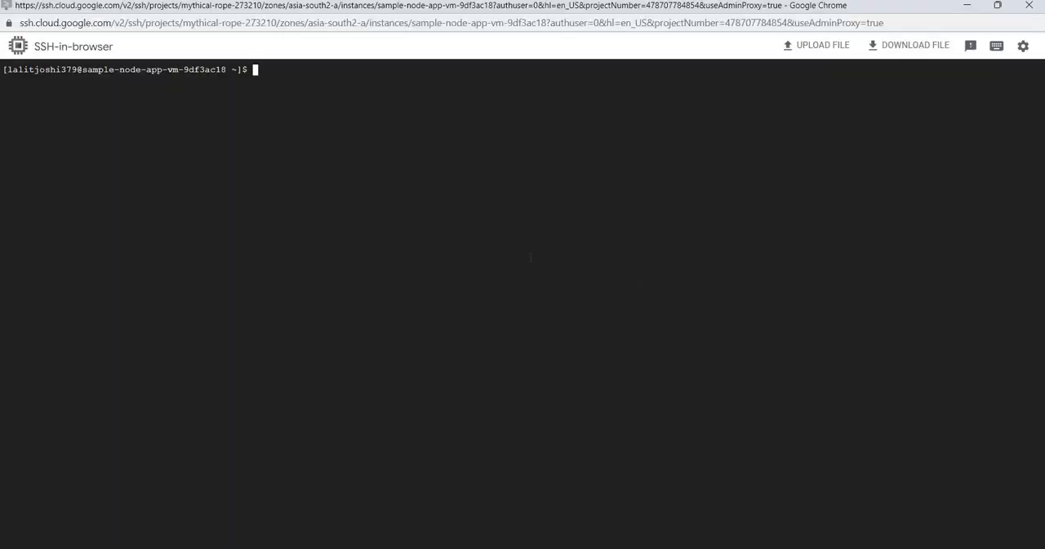
Become root with sudo su in the SSH session, change to /var/ and list its contents with ll
type("sudo su")
key("Return")
type("cd ")
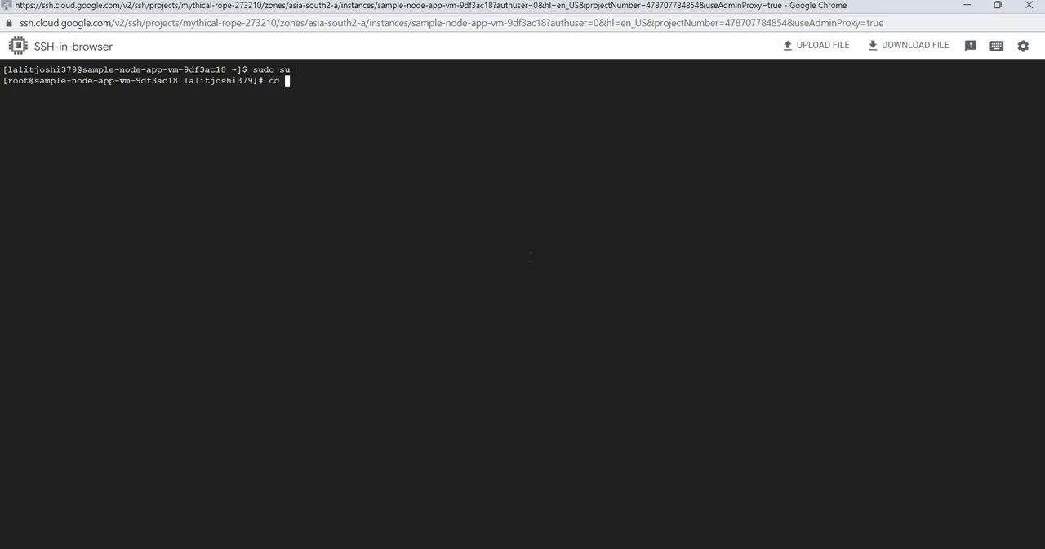
type("/var/")
key("Return")
type("ll")
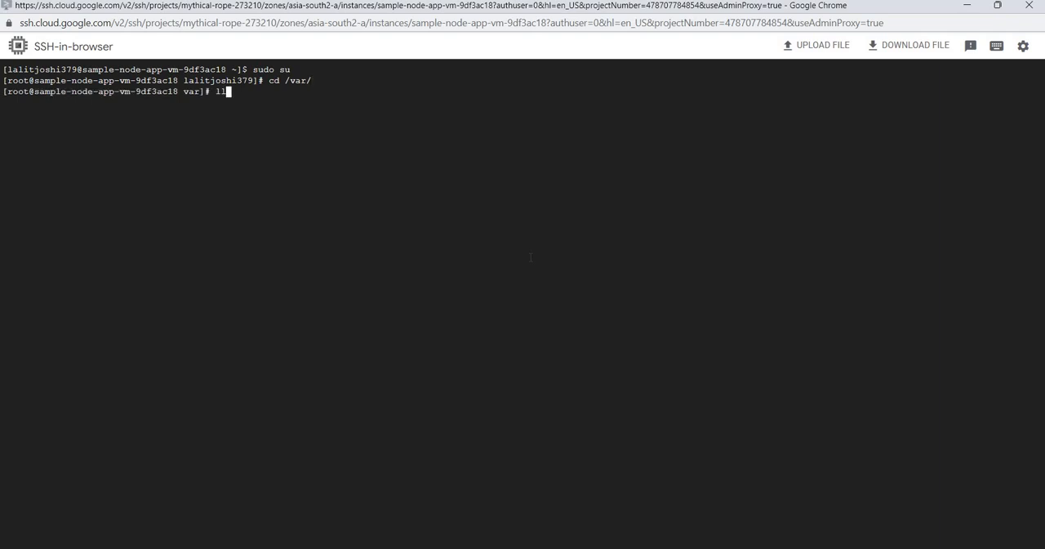
key("Return")
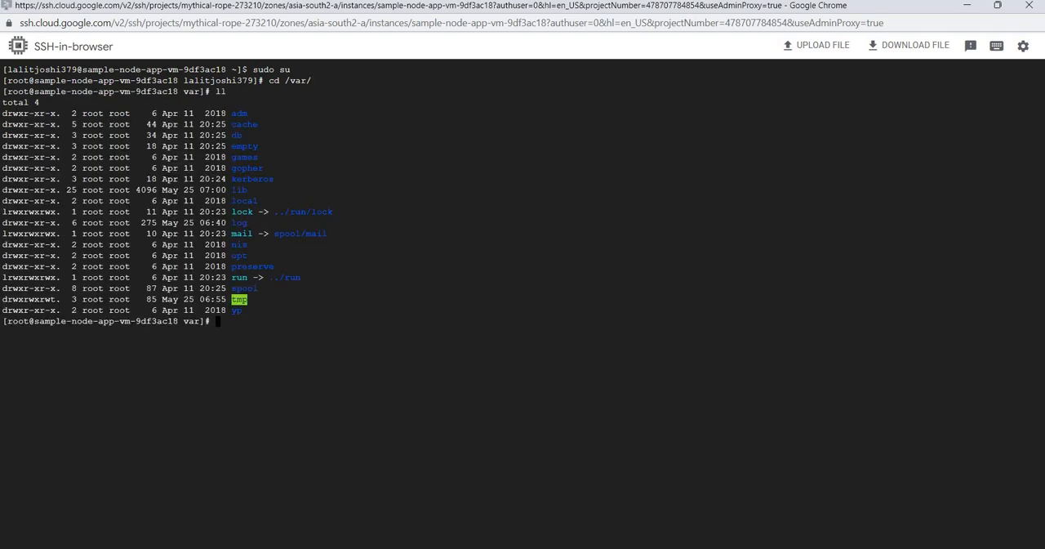
Copy the nfs-utils install command from the Notepad++ script and run sudo yum install nfs-utils -y in the VM's SSH session
left_click(521, 547)
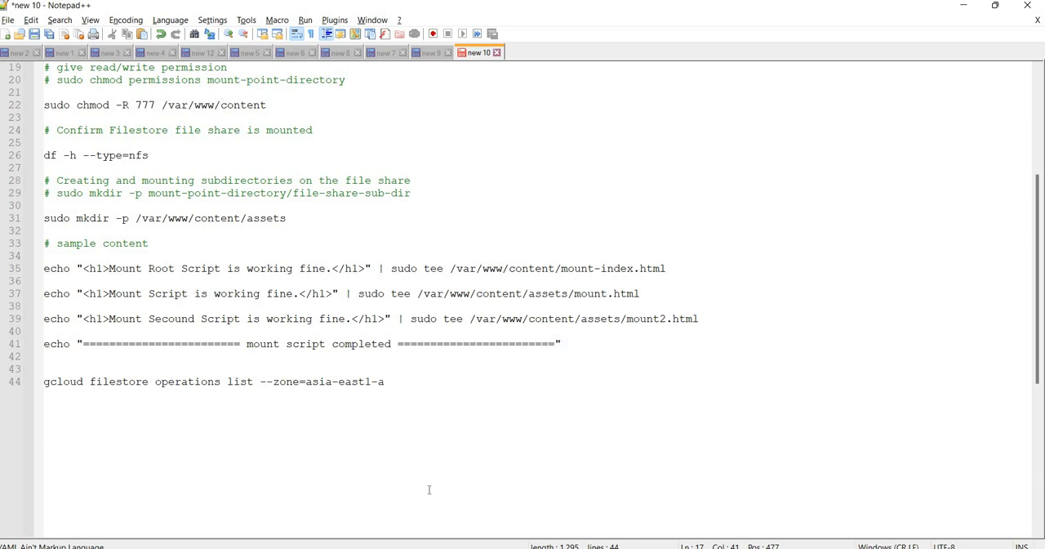
left_click(408, 465)
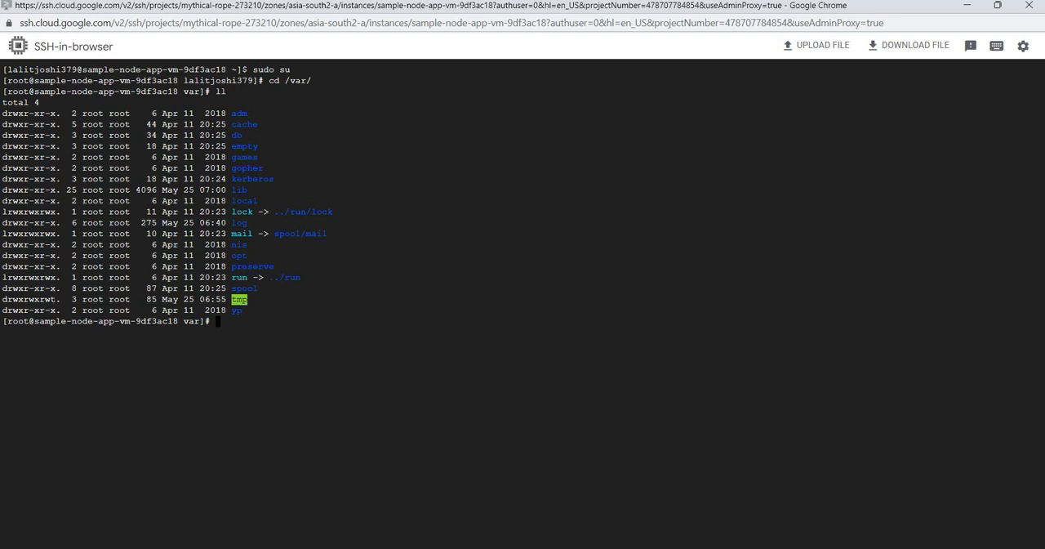
key("alt+Tab")
scroll(479, 289, "up", 6)
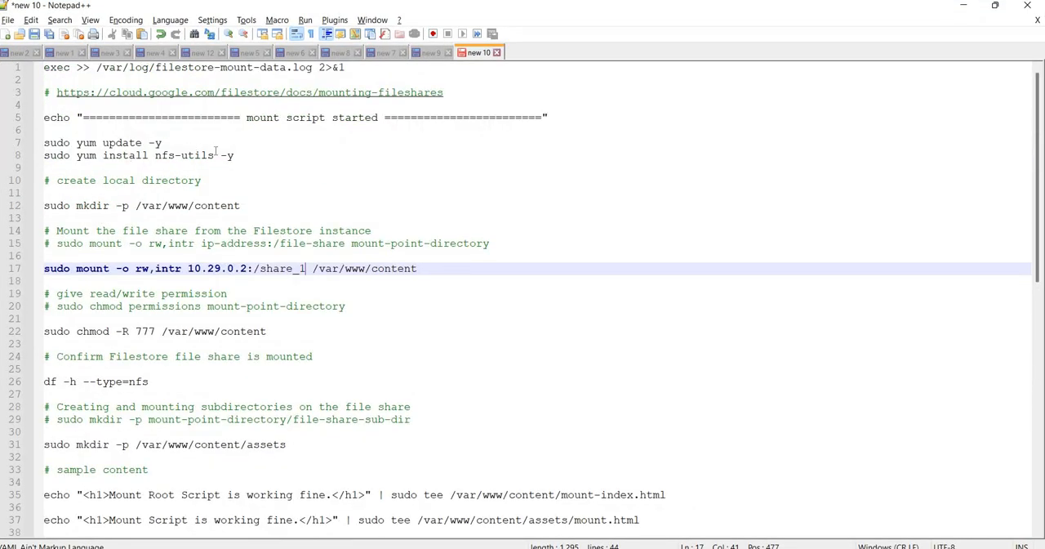
left_click_drag(275, 155, 45, 155)
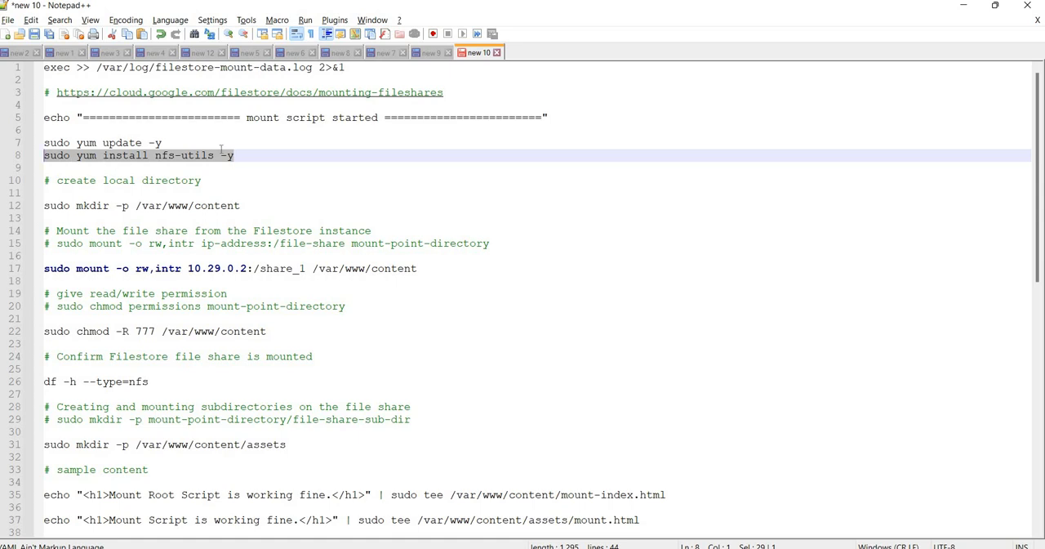
left_click_drag(270, 155, 43, 155)
key("ctrl+c")
left_click(518, 514)
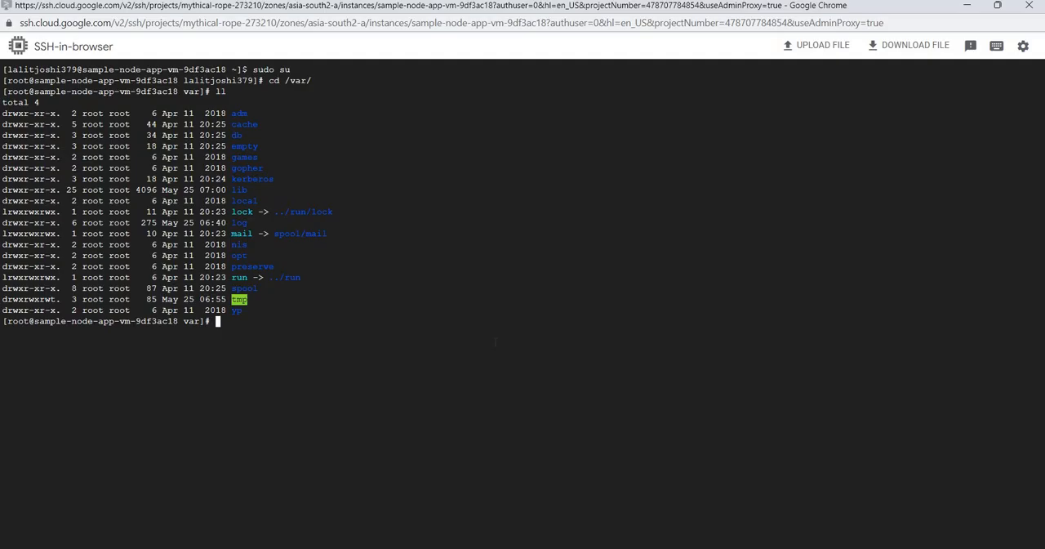
key("ctrl+v")
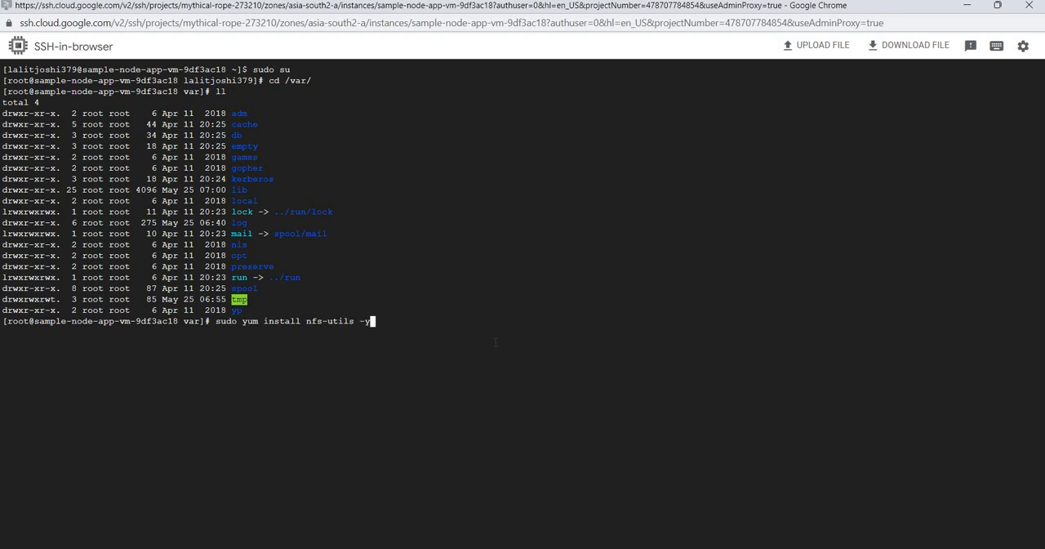
key("Return")
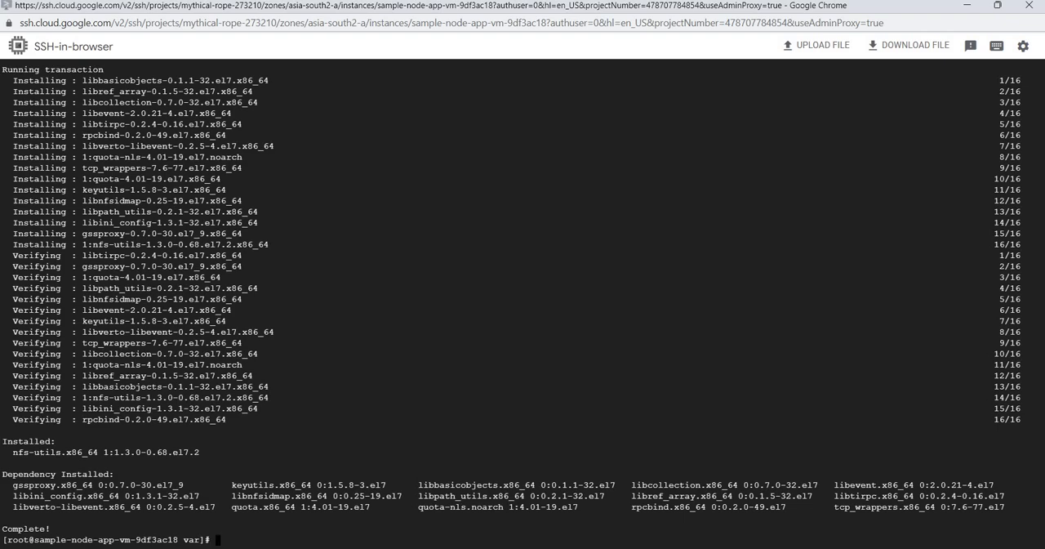
Create the local mount directory in the SSH session with the script's command sudo mkdir -p /var/www/content
key("alt+Tab")
left_click_drag(241, 206, 23, 207)
key("ctrl+c")
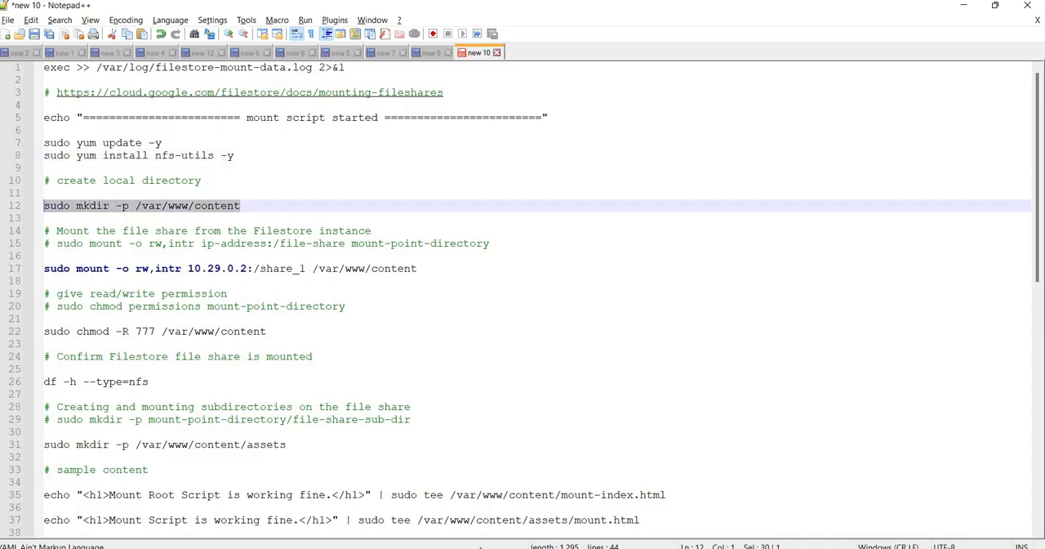
key("alt+Tab")
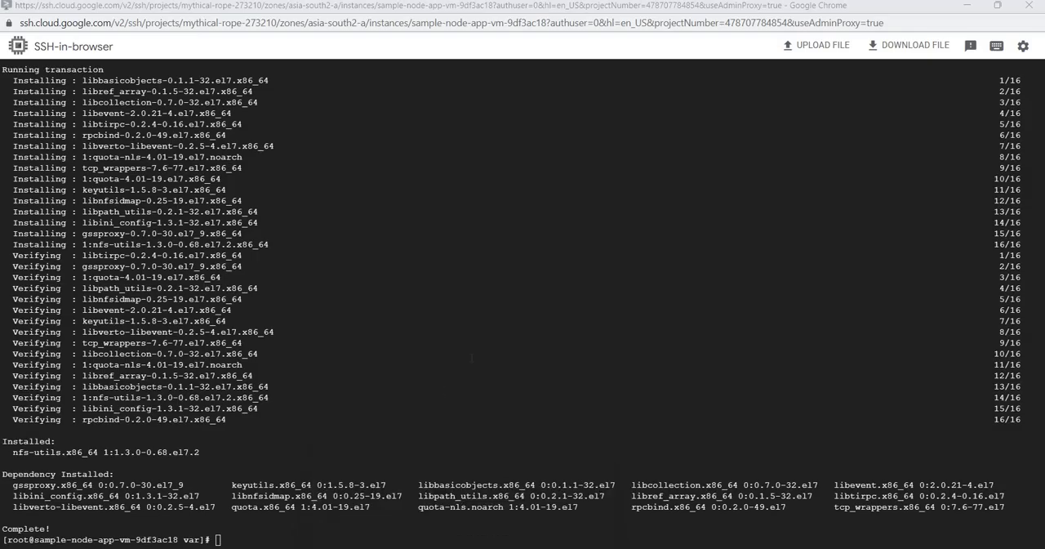
key("ctrl+v")
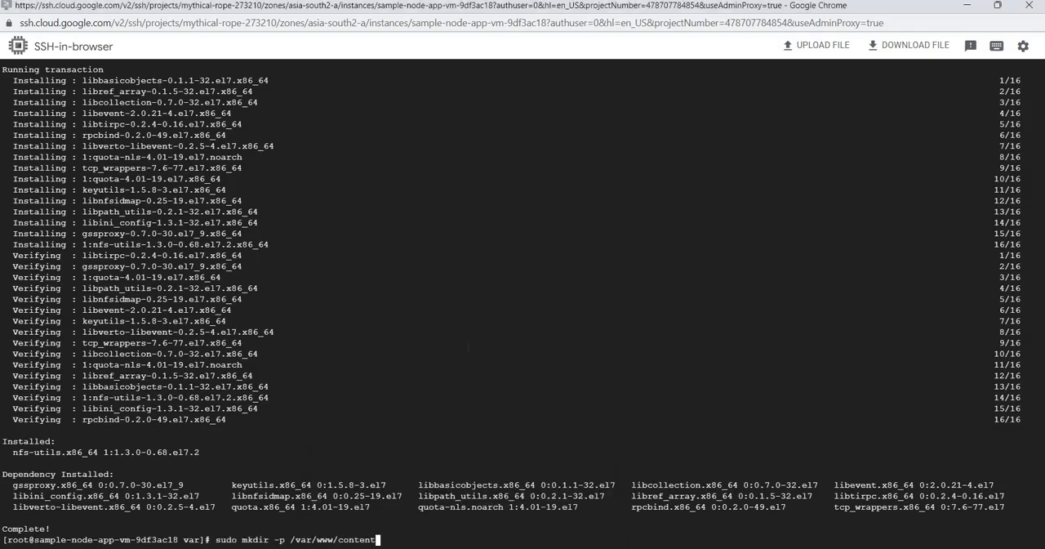
key("Return")
Mount the Filestore share by running the script's sudo mount -o rw,intr 10.29.0.2:/share_1 /var/www/content in the SSH session
key("alt+Tab")
left_click_drag(456, 267, 2, 268)
key("ctrl+c")
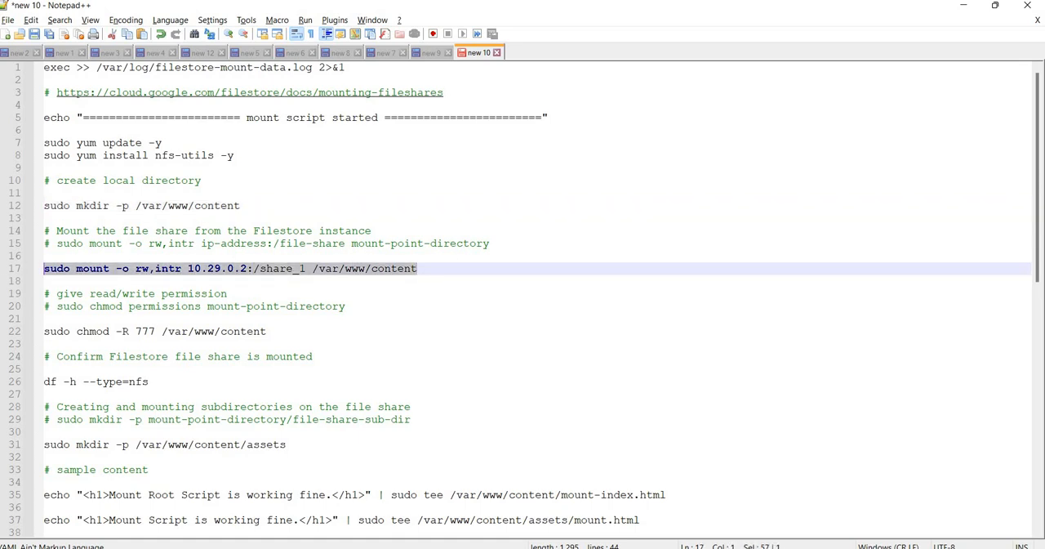
key("alt+Tab")
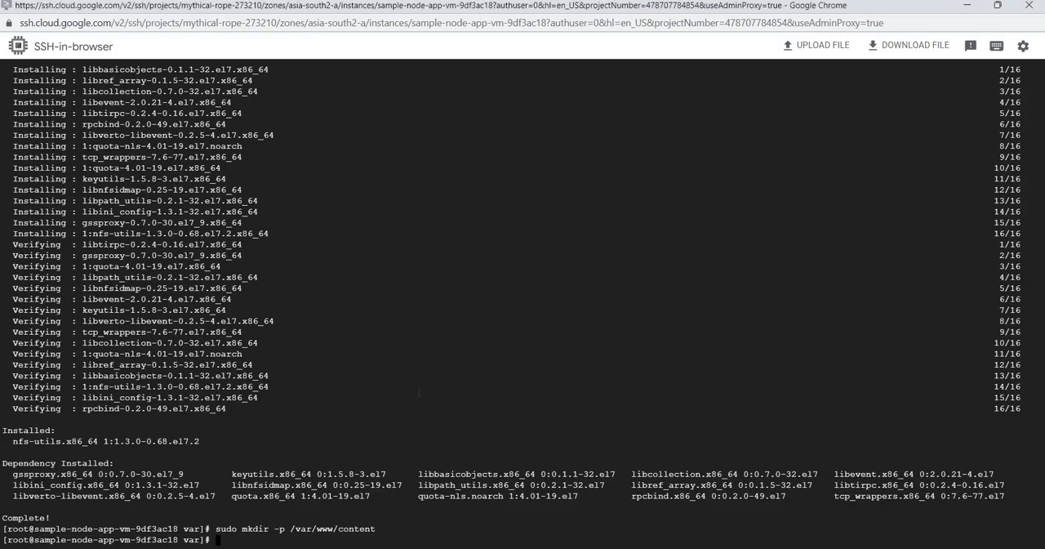
key("ctrl+v")
key("Return")
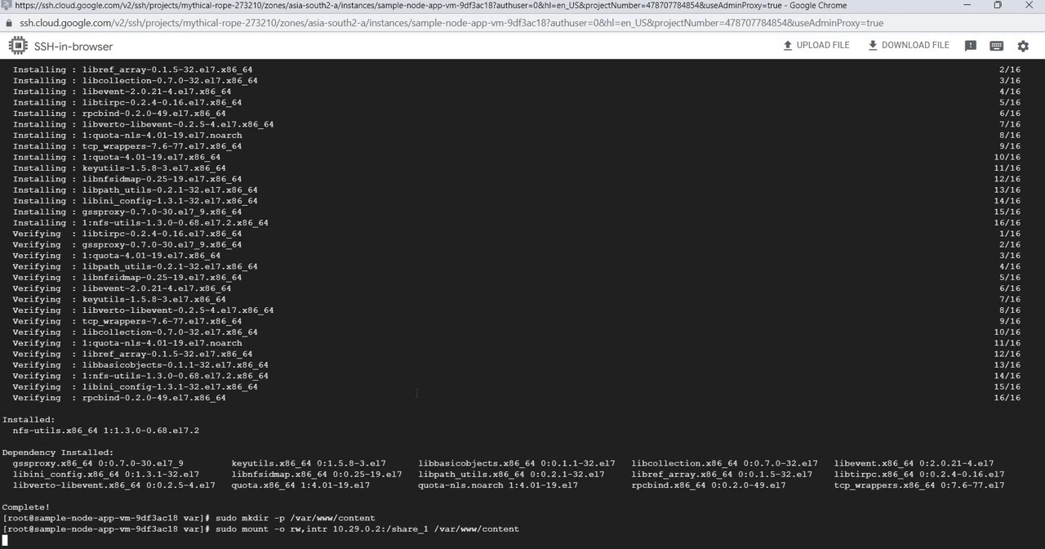
Give read/write permission on the mount by running the script's sudo chmod -R 777 /var/www/content in the SSH session
key("alt+Tab")
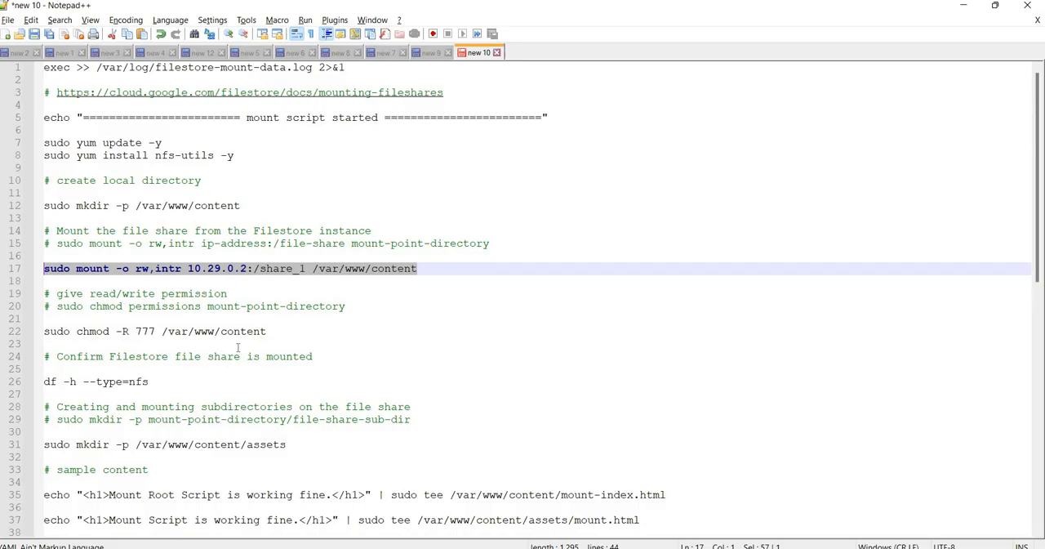
left_click_drag(310, 330, 8, 335)
key("ctrl+c")
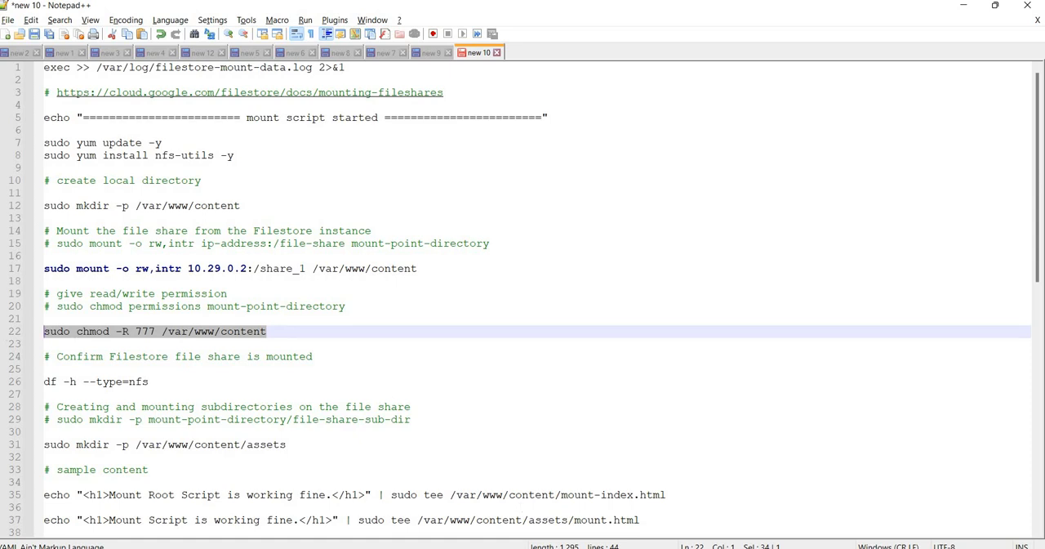
left_click(535, 510)
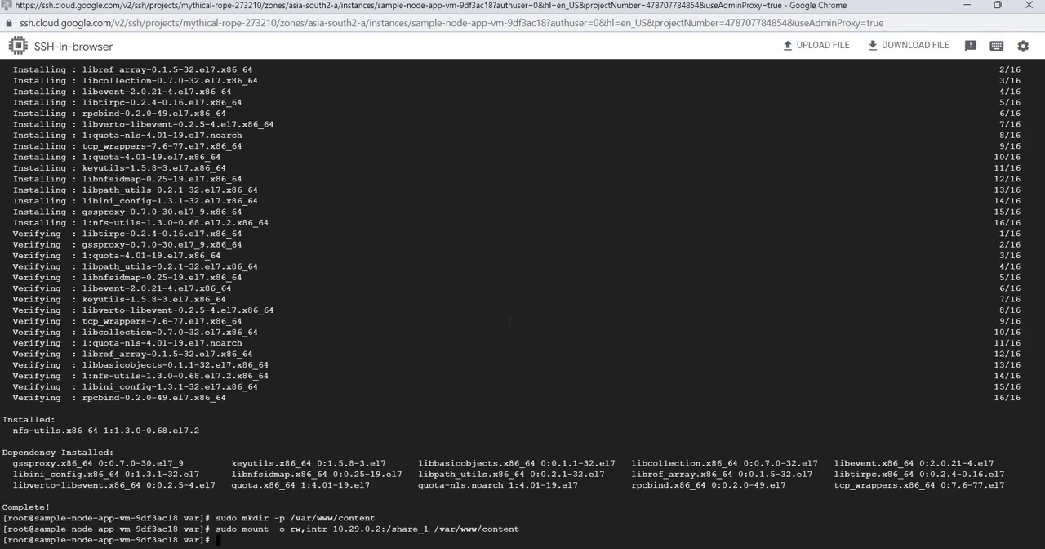
key("ctrl+v")
key("Return")
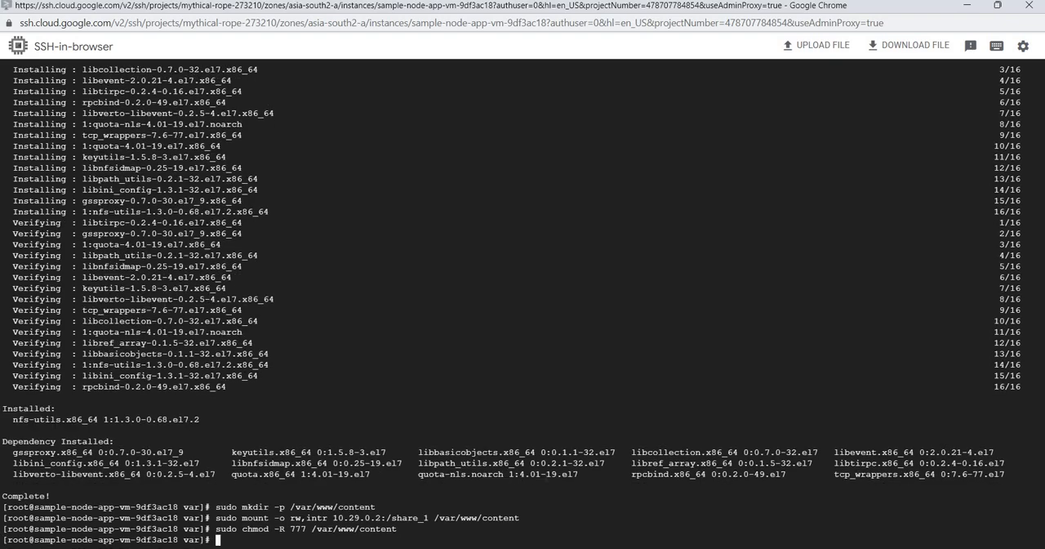
Check the mounted file share by running the script's df -h --type=nfs command in the SSH session
left_click(571, 547)
left_click_drag(195, 383, 11, 383)
key("ctrl+c")
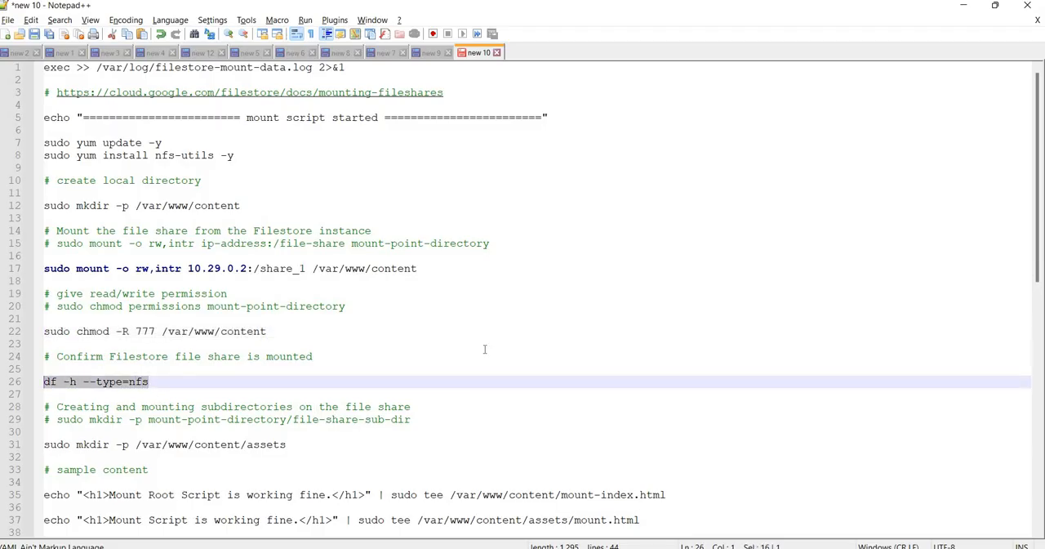
mouse_move(571, 547)
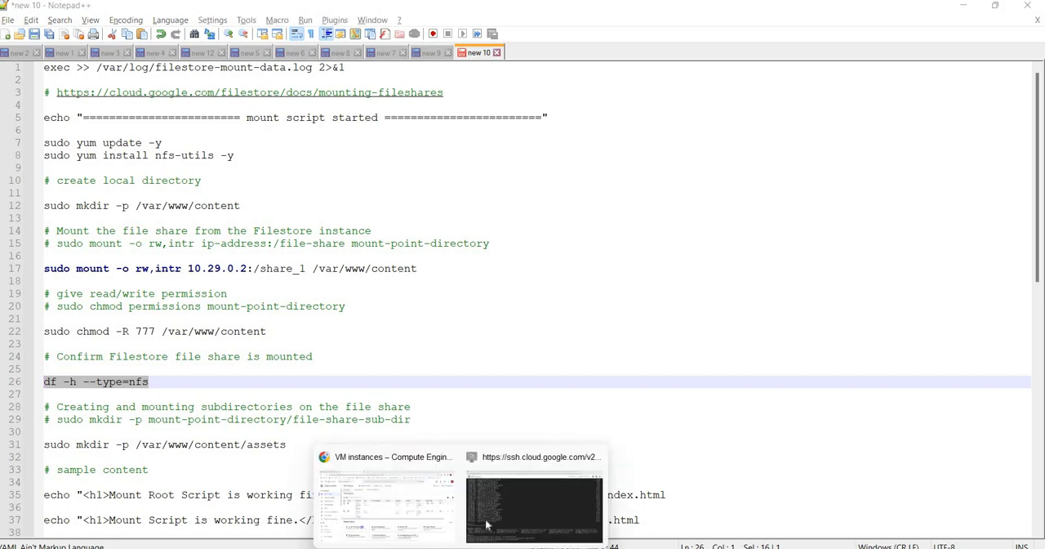
left_click(491, 514)
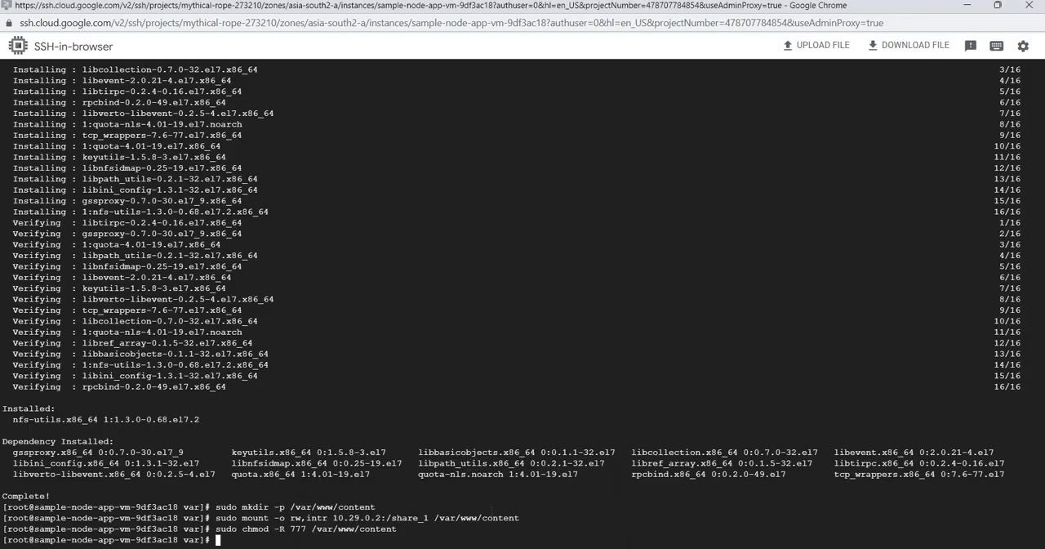
key("ctrl+v")
key("Return")
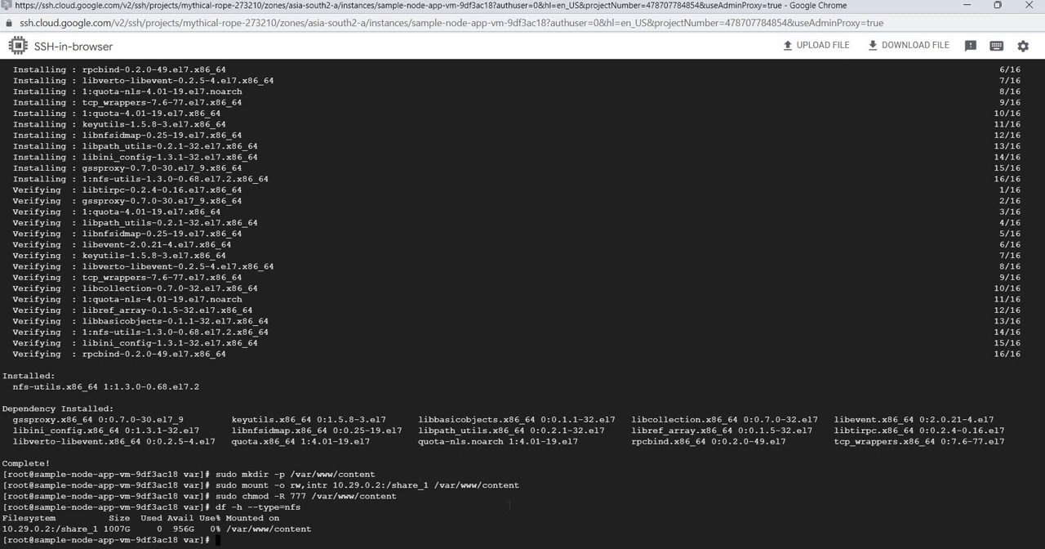
List the contents of /var with ll, change to www/content/ and list that directory too
type("ll")
key("Return")
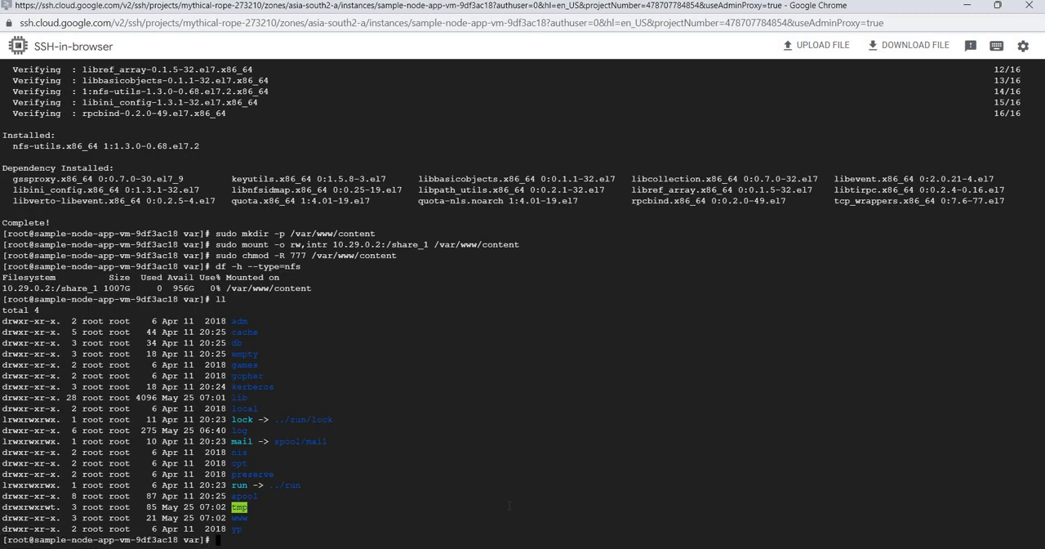
type("cd www/co")
key("Tab")
key("Return")
type("ll")
key("Return")
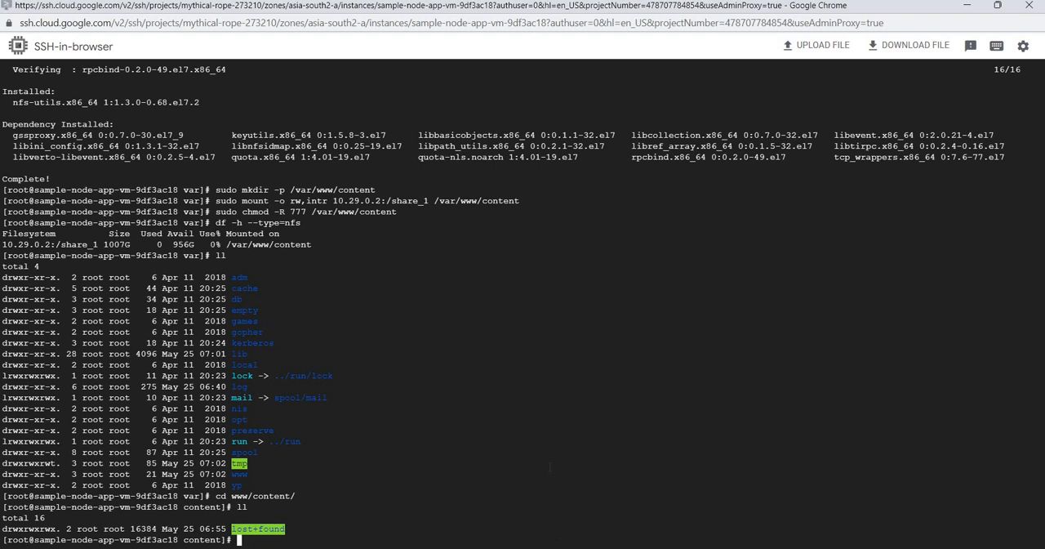
Run the script's "Mount Root Script is working fine." echo command to create /var/www/content/mount-index.html, and list the directory with ll
key("alt+Tab")
scroll(447, 454, "down", 4)
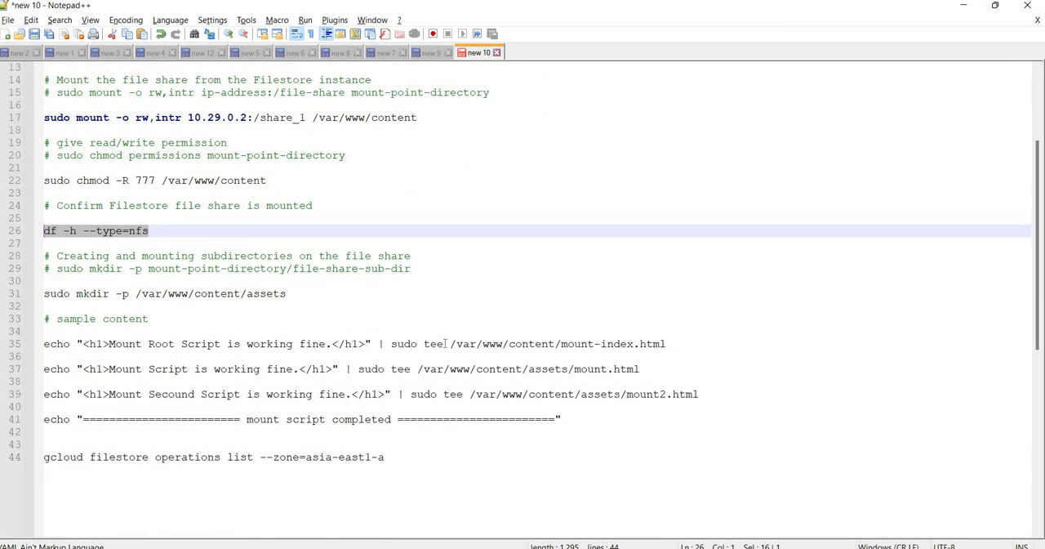
left_click_drag(686, 343, 43, 343)
key("ctrl+c")
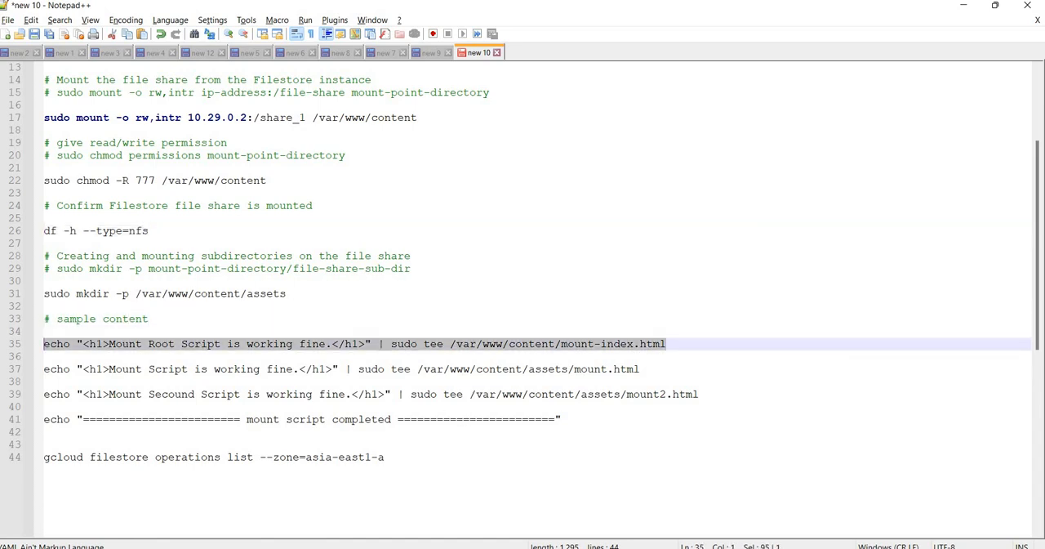
left_click(532, 498)
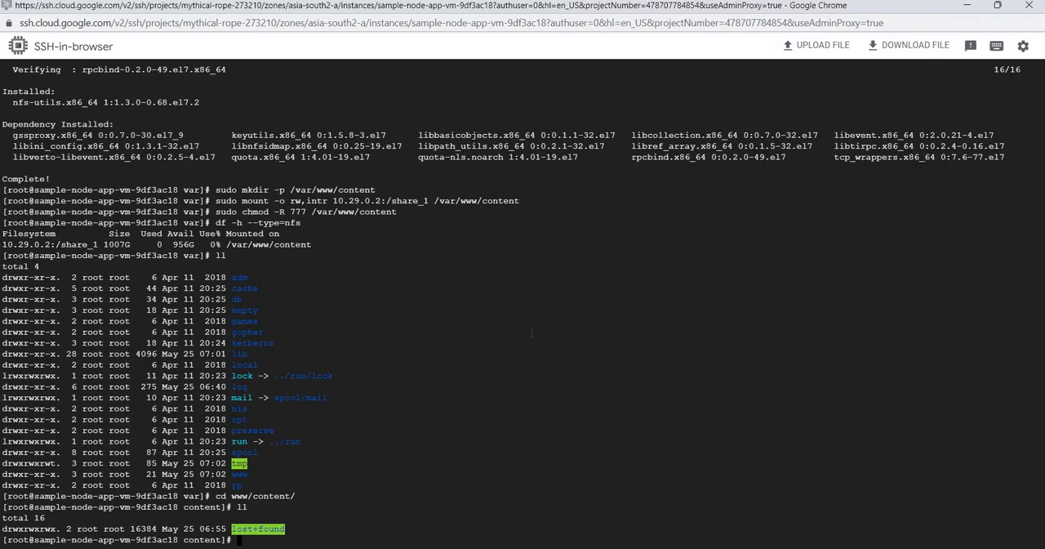
key("ctrl+v")
key("Return")
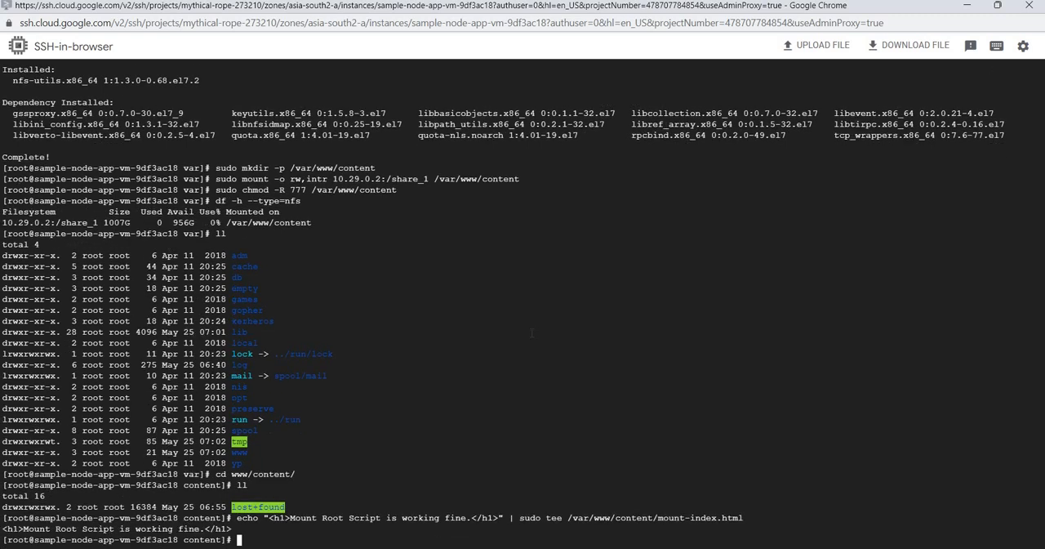
type("ll")
key("Return")
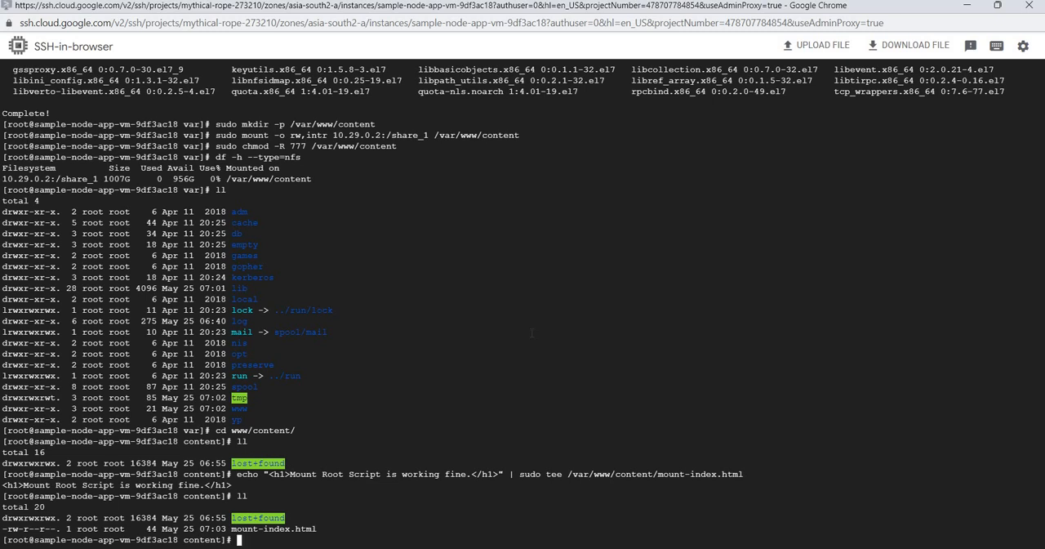
key("alt+Tab")
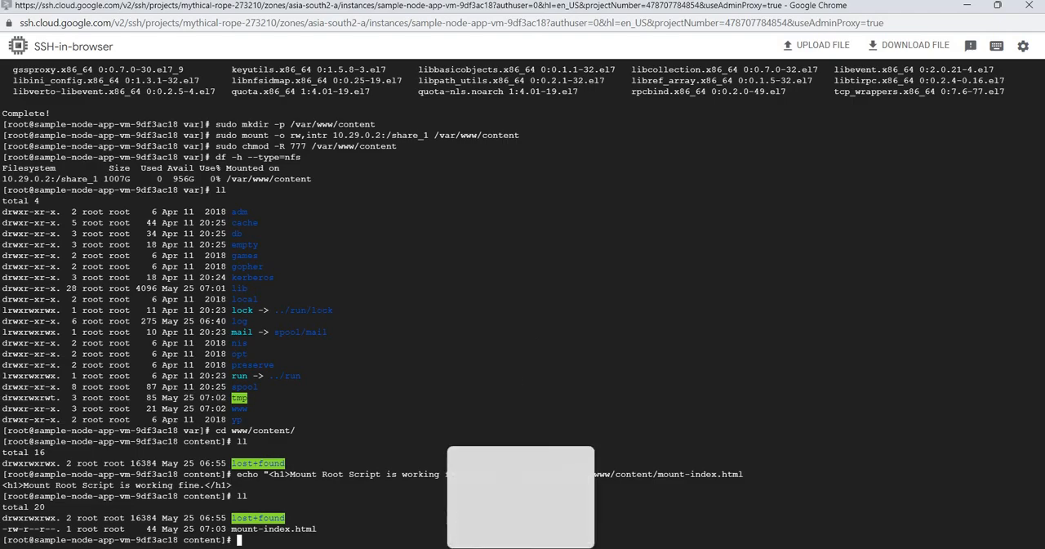
scroll(213, 330, "down", 5)
scroll(213, 330, "up", 5)
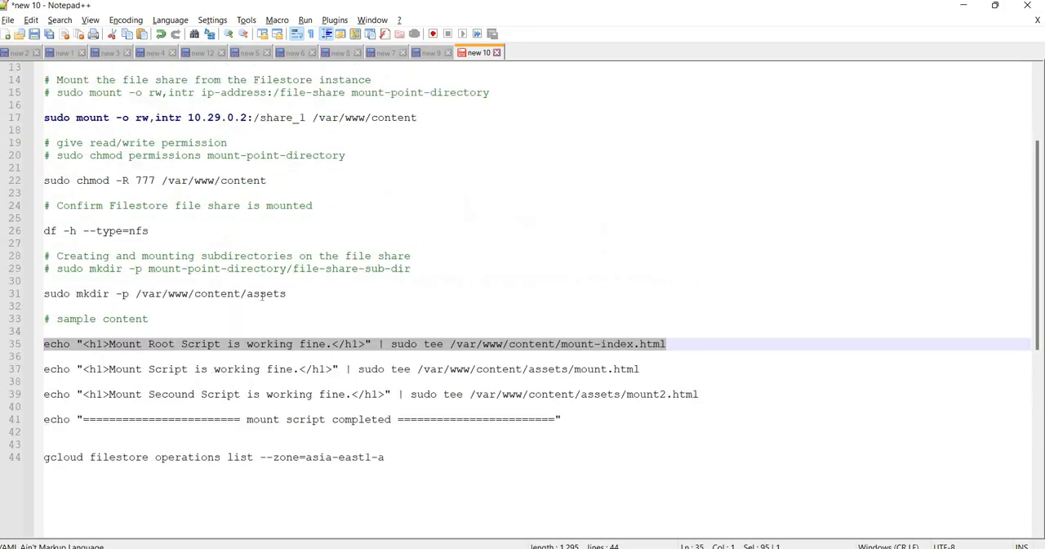
left_click(578, 548)
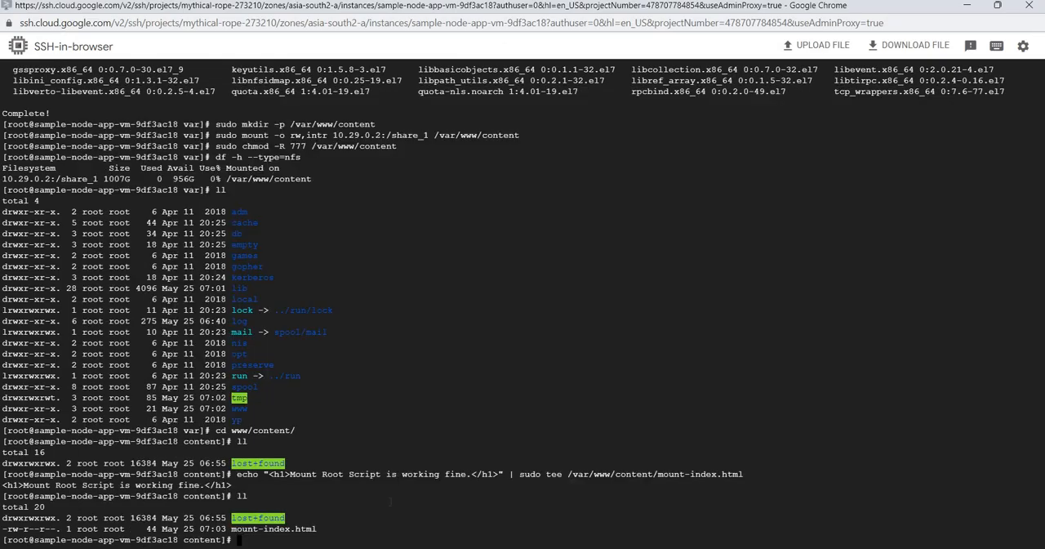
Open a maximized SSH-in-browser session to sample-node-app-vm-a8306600 from the VM instances list and become root with sudo su
left_click(460, 548)
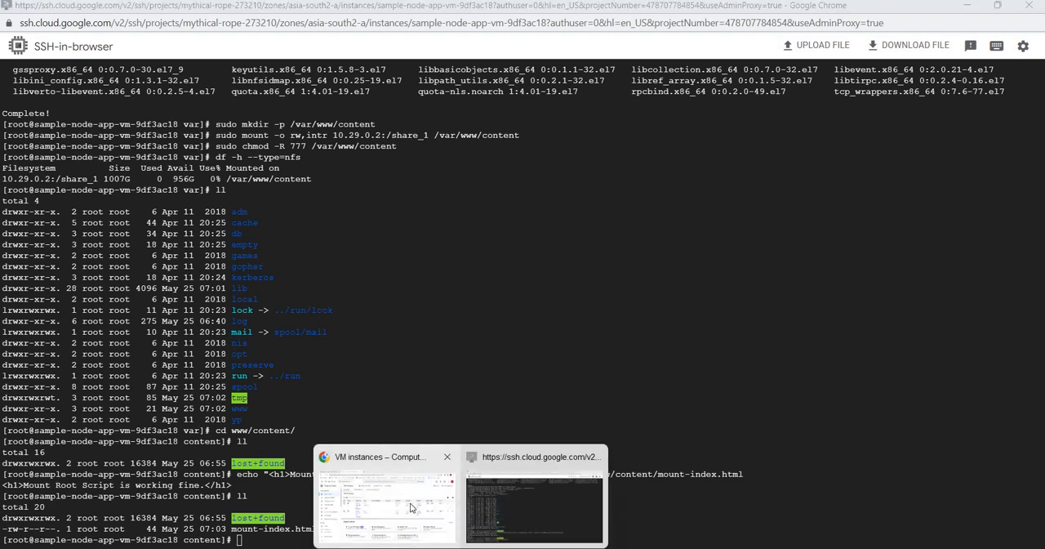
left_click(386, 500)
left_click(931, 313)
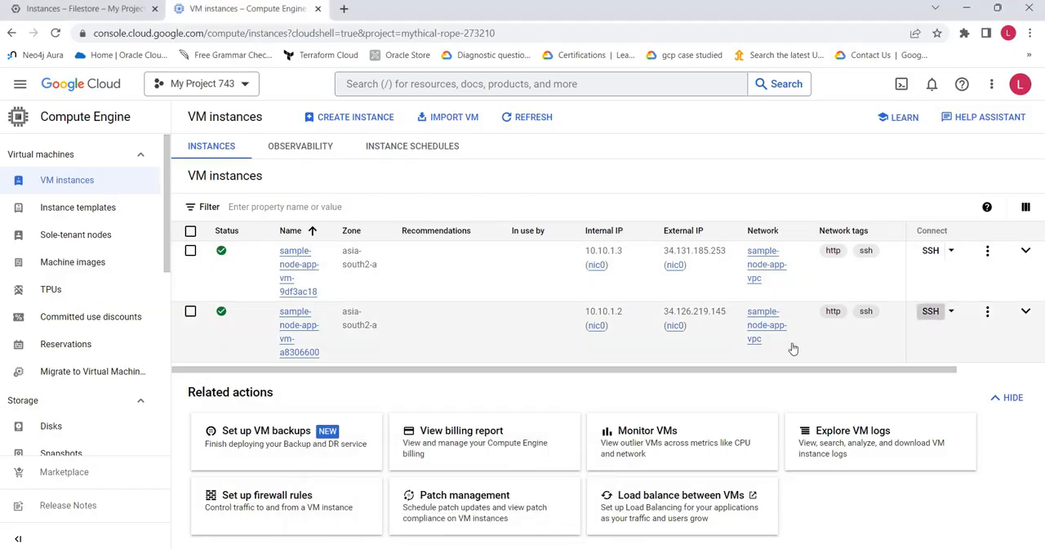
left_click(783, 38)
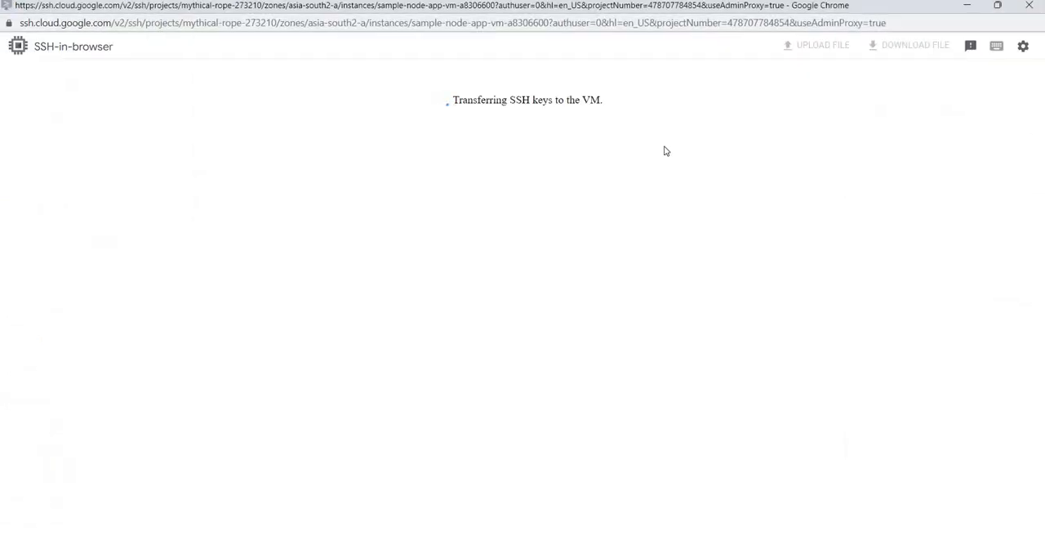
type("sudo su")
key("Return")
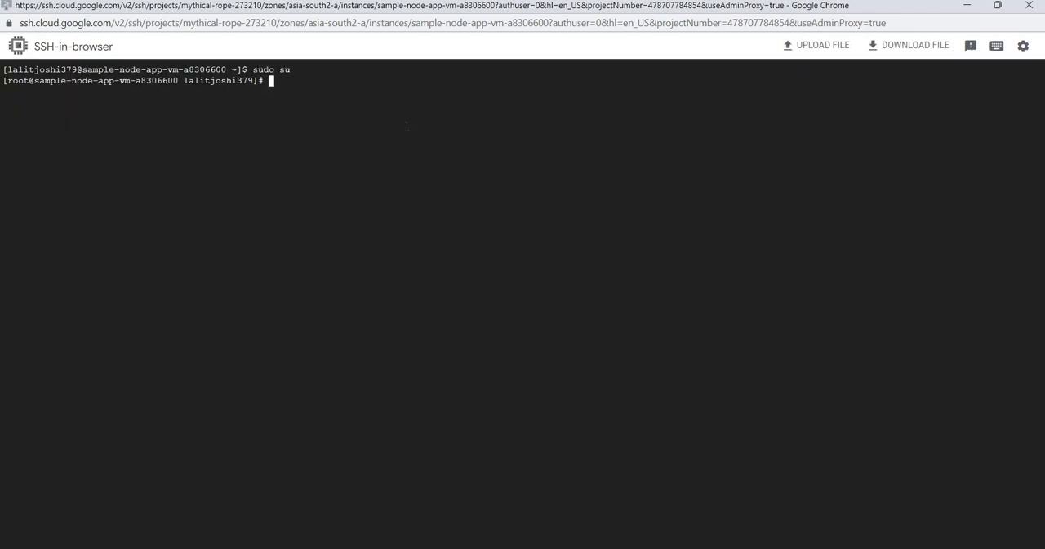
Copy the sudo yum install nfs-utils -y line from the Notepad++ script and run it in the sample-node-app-vm-a8306600 SSH session
left_click(520, 498)
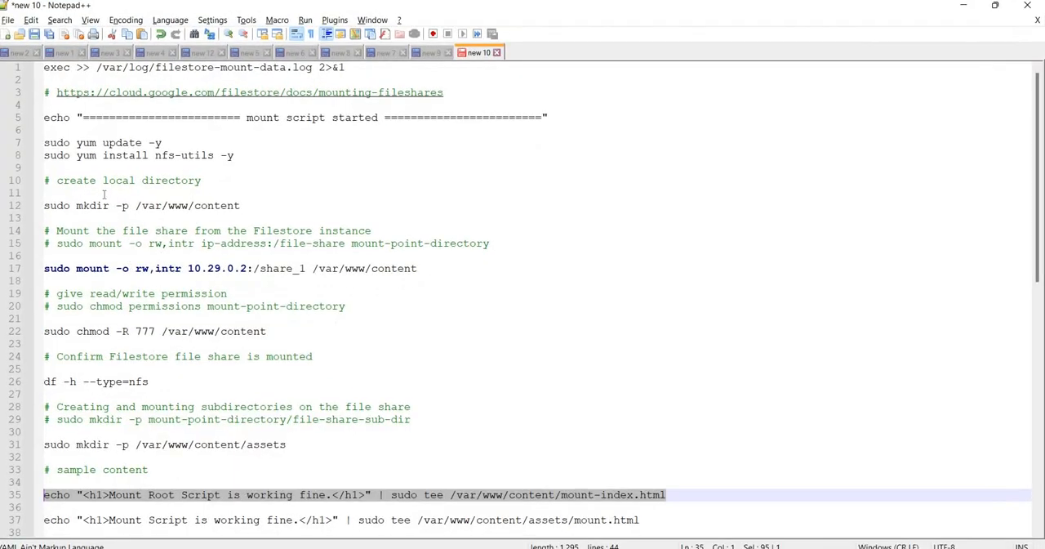
left_click_drag(235, 156, 44, 155)
key("ctrl+c")
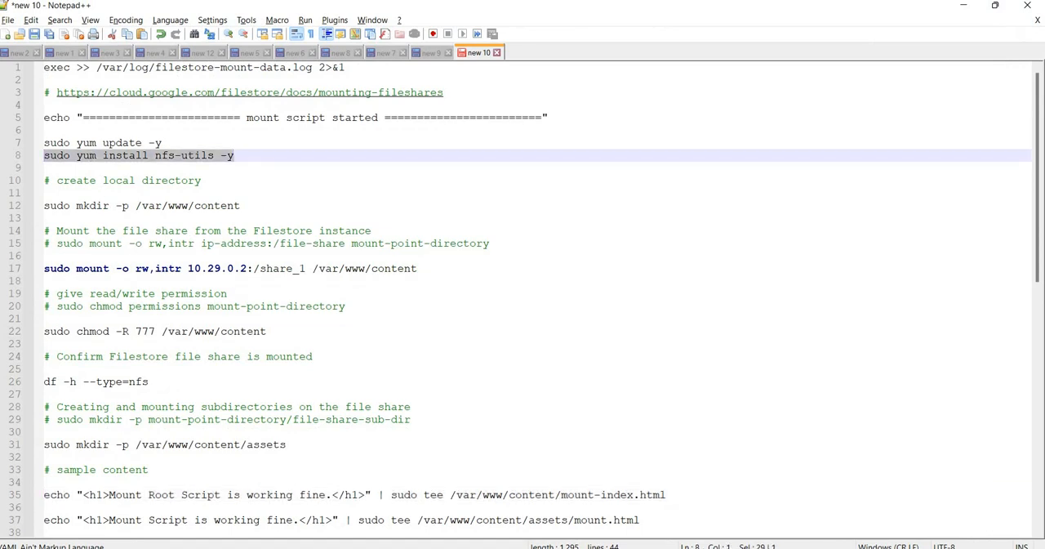
key("alt+Tab")
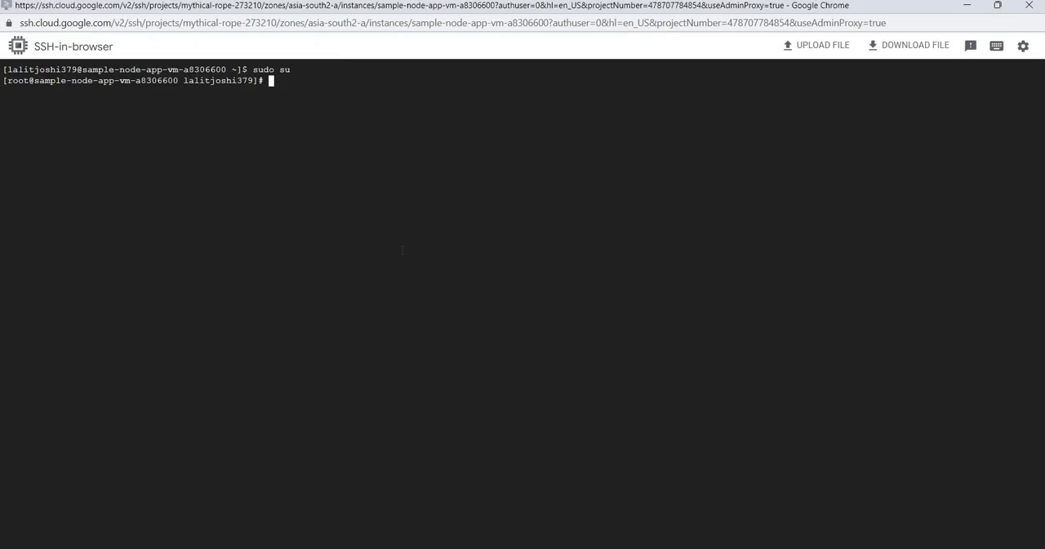
key("ctrl+v")
key("Return")
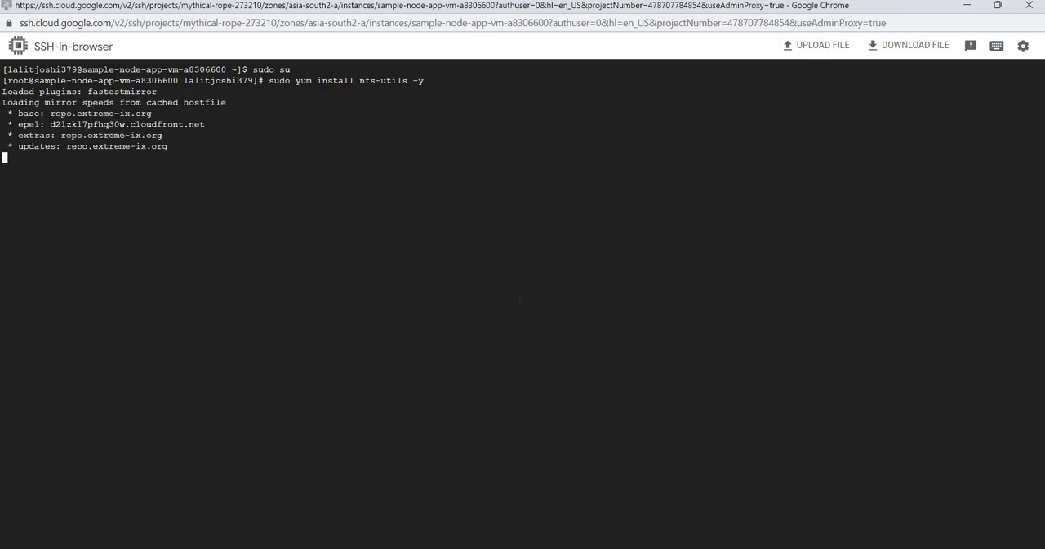
Create the local mount directory by running the script's sudo mkdir -p /var/www/content command in the second VM's SSH session
key("alt+Tab")
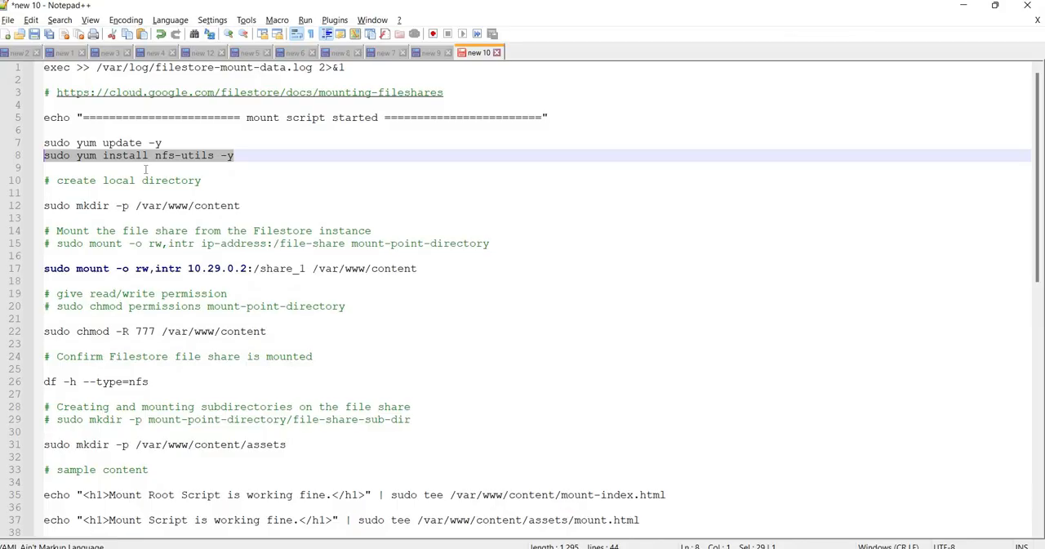
triple_click(274, 205)
key("ctrl+c")
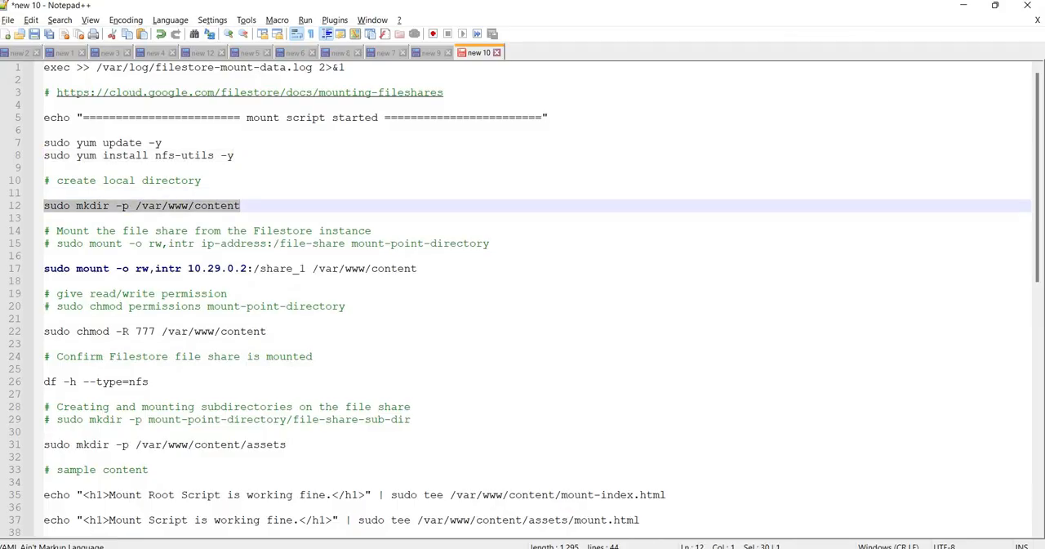
key("alt+Tab")
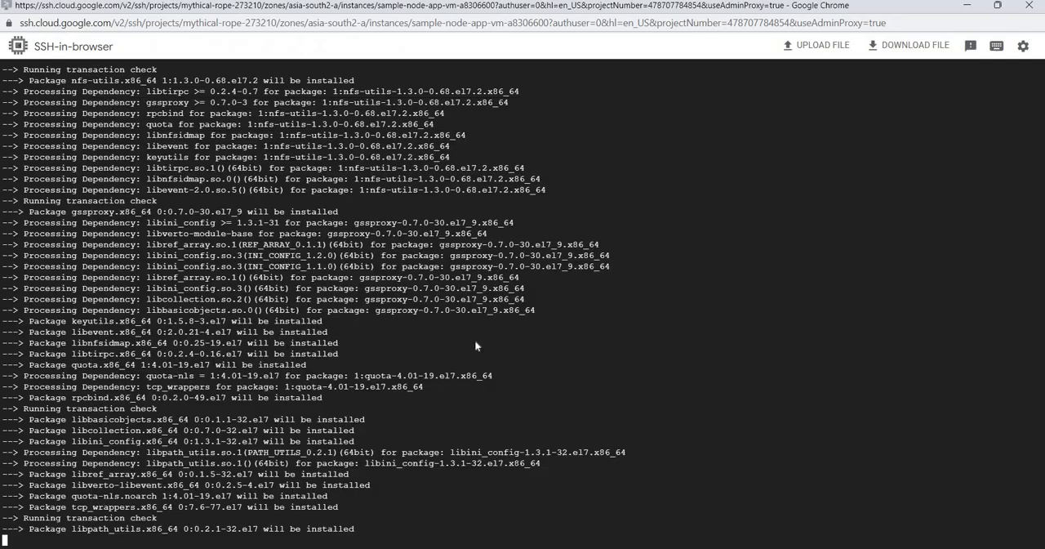
key("ctrl+v")
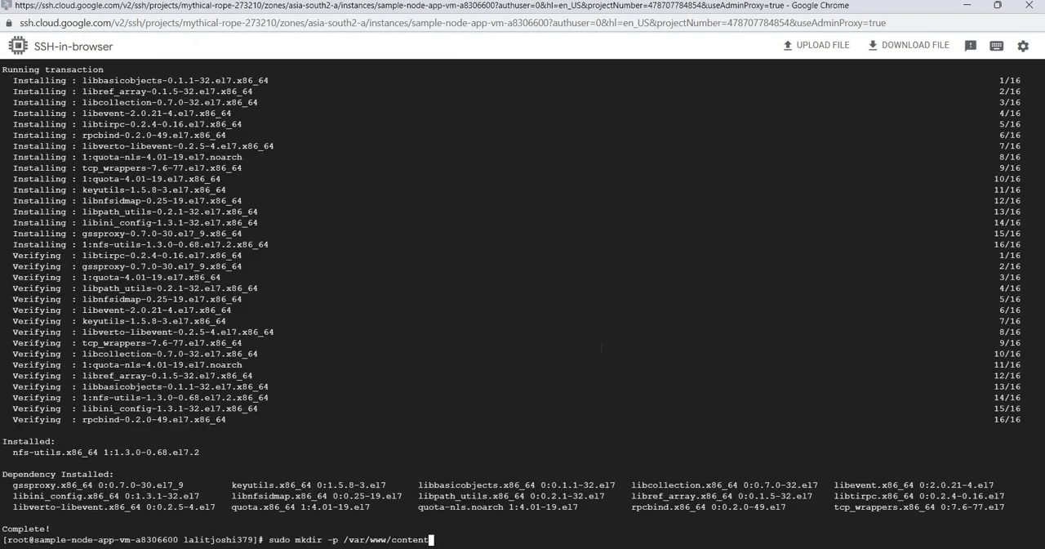
key("Return")
Mount the Filestore share on the second VM with the script's sudo mount -o rw,intr 10.29.0.2:/share_1 /var/www/content command
key("alt+Tab")
left_click_drag(417, 268, 39, 272)
key("ctrl+c")
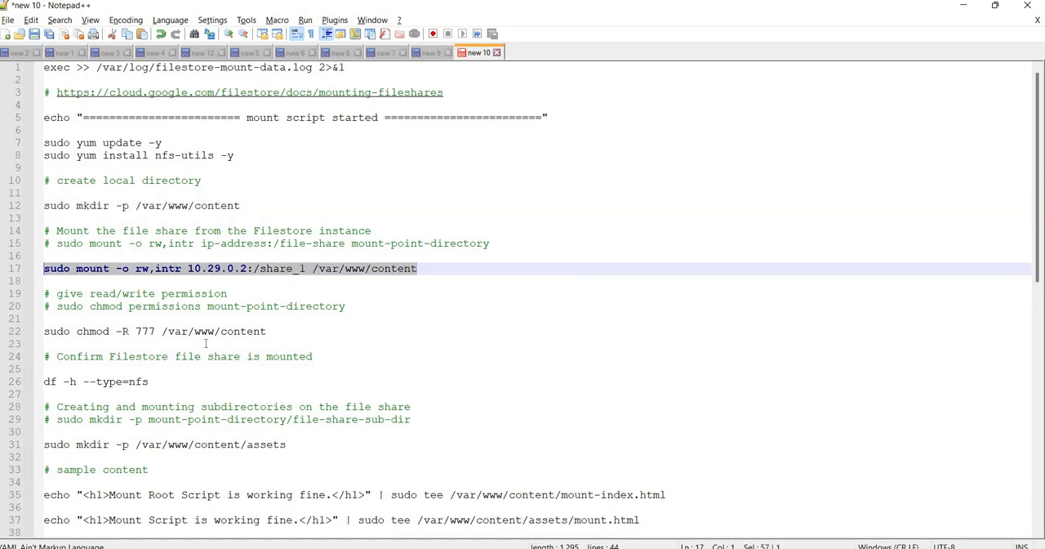
left_click(580, 501)
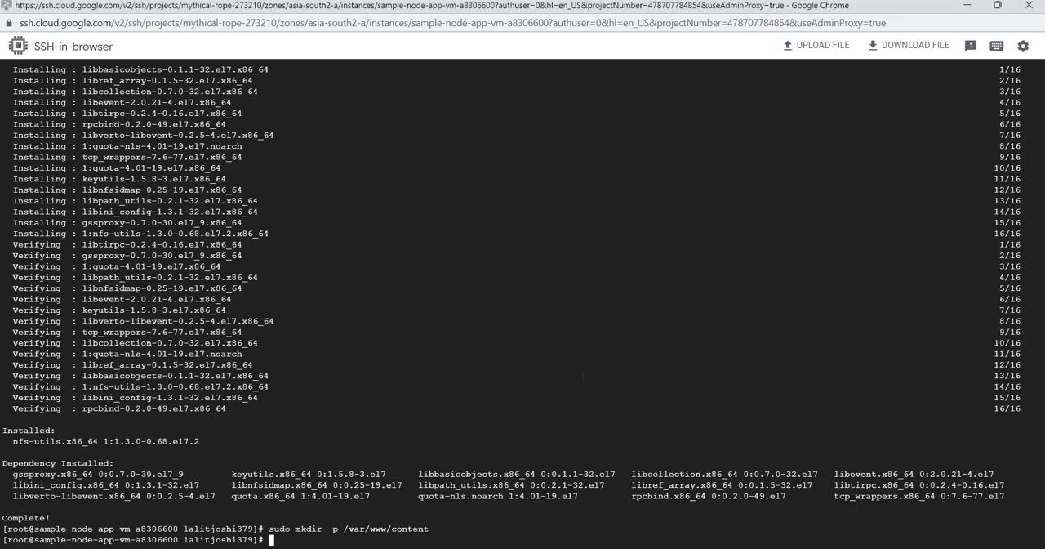
key("ctrl+v")
key("Return")
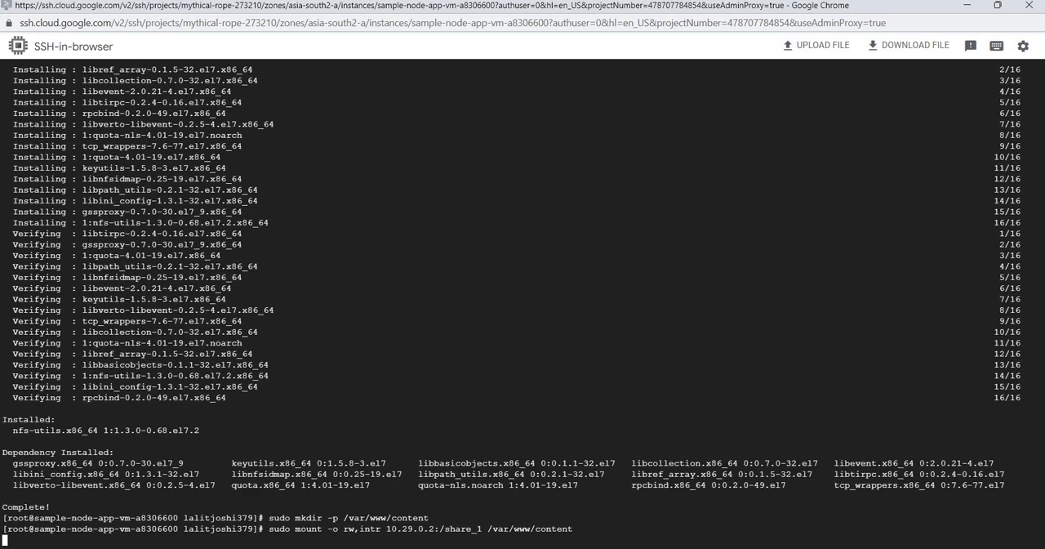
mouse_move(471, 508)
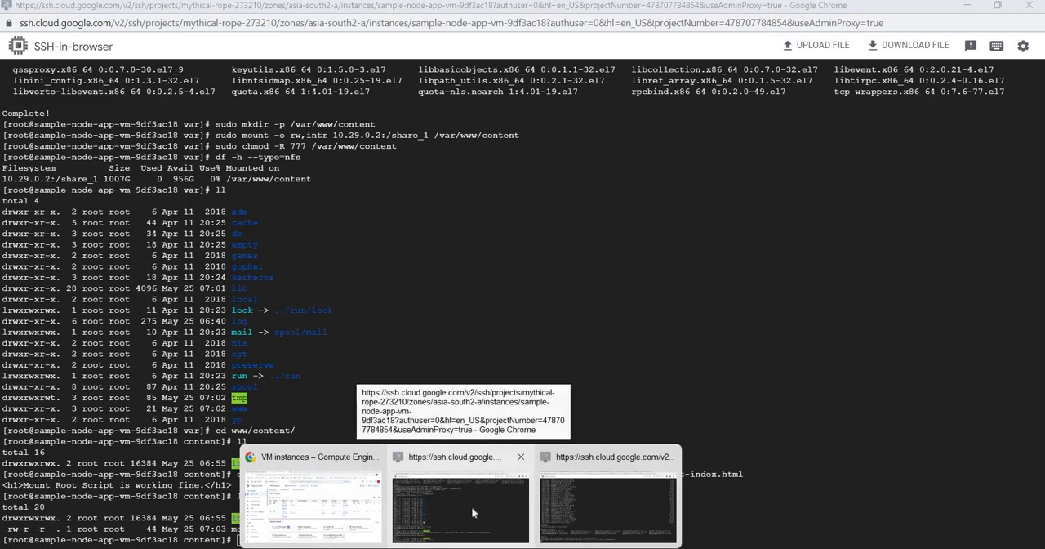
mouse_move(570, 503)
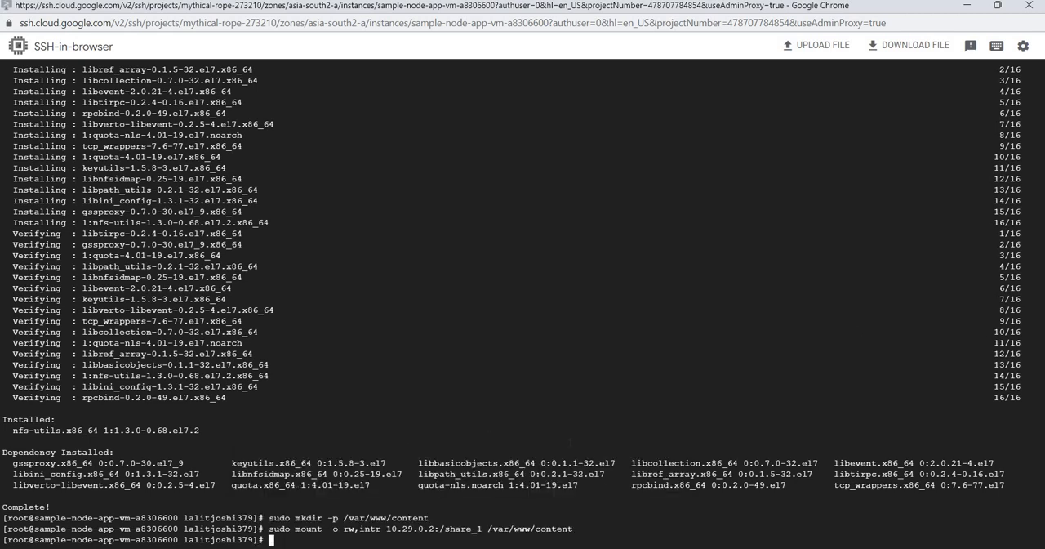
Grant read/write permission on the mount by running the script's sudo chmod -R 777 /var/www/content command on the second VM
left_click(520, 547)
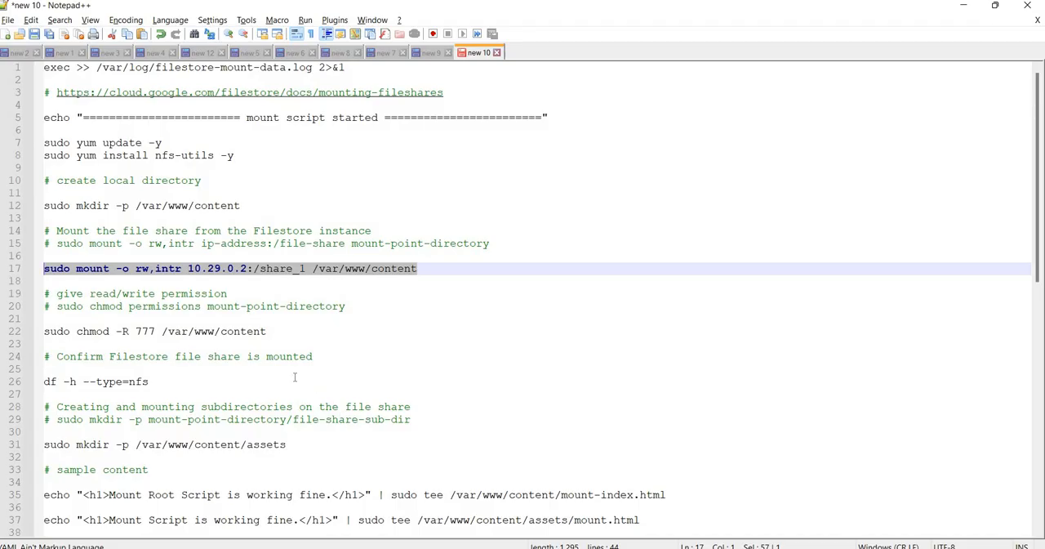
left_click_drag(315, 329, 38, 327)
key("ctrl+c")
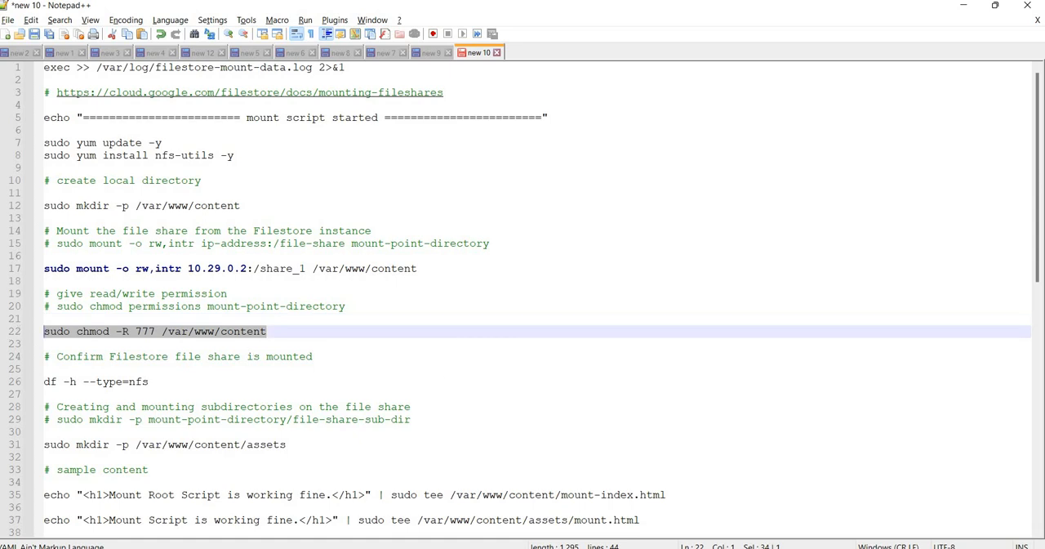
mouse_move(461, 547)
left_click(609, 508)
key("ctrl+v")
key("Return")
Check the mounted share on the second VM by running the script's df -h --type=nfs command
key("alt+Tab")
left_click_drag(184, 381, 43, 381)
key("ctrl+c")
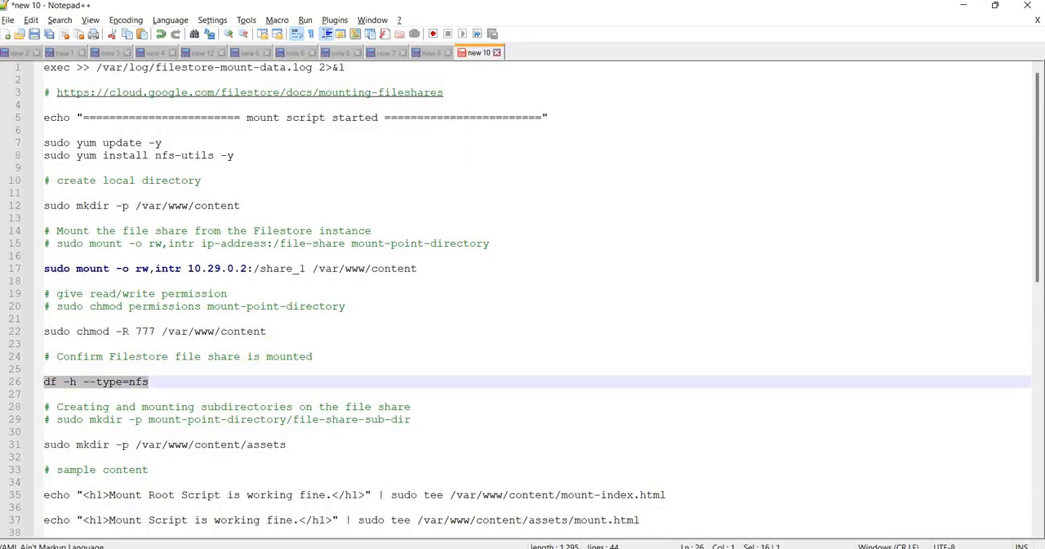
mouse_move(461, 545)
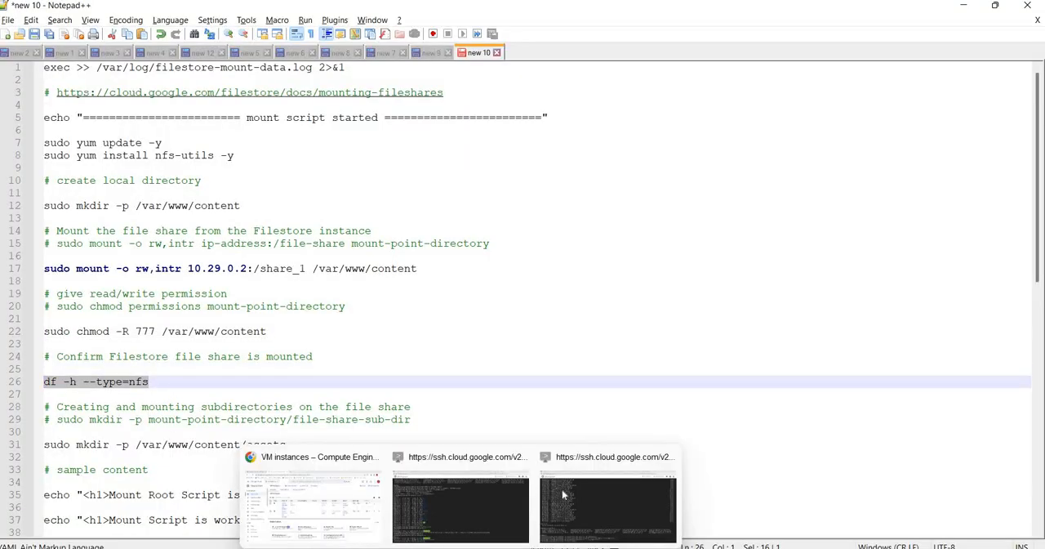
left_click(609, 508)
key("ctrl+v")
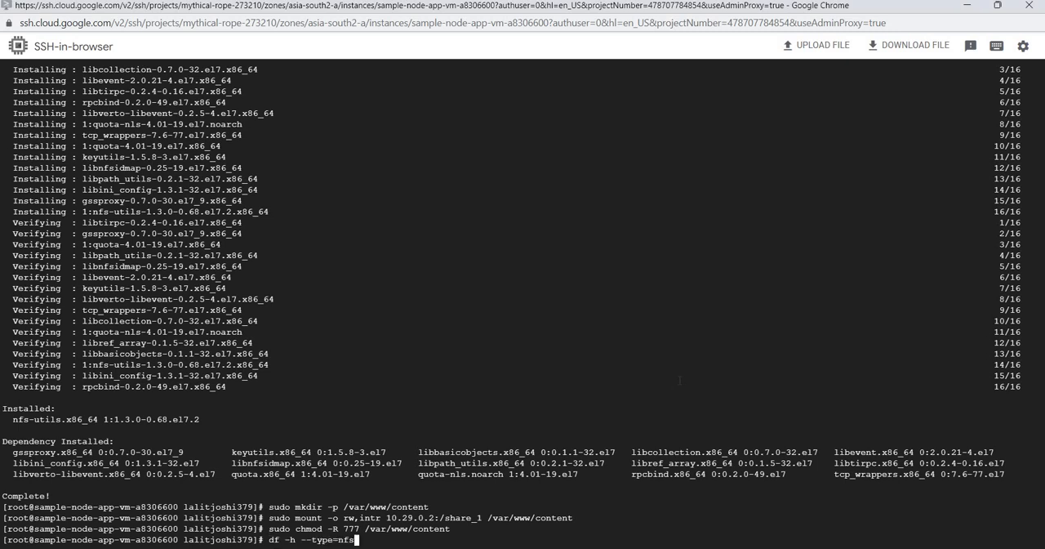
key("Return")
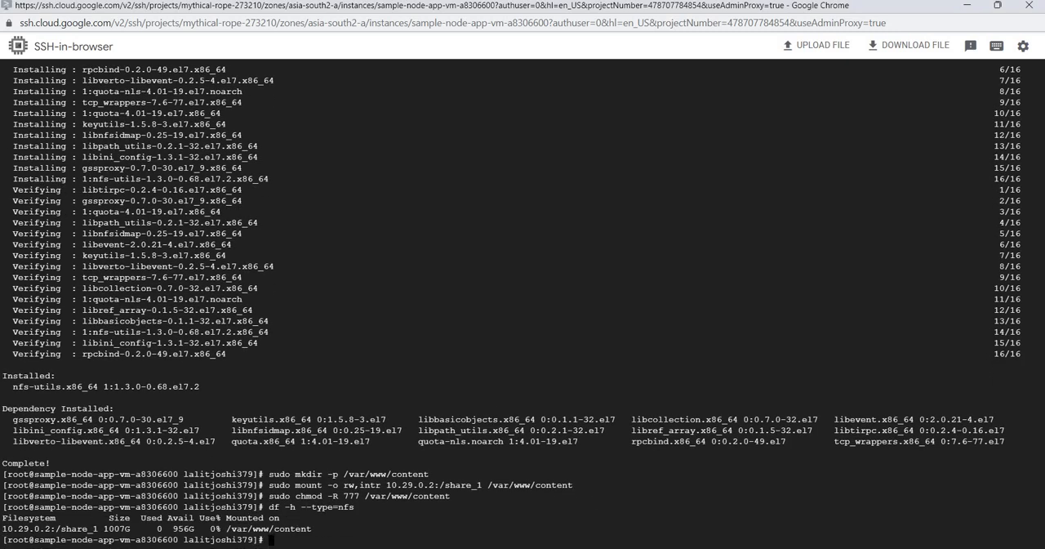
Change to the /var/www/content/ directory in the second VM's SSH session
left_click(521, 547)
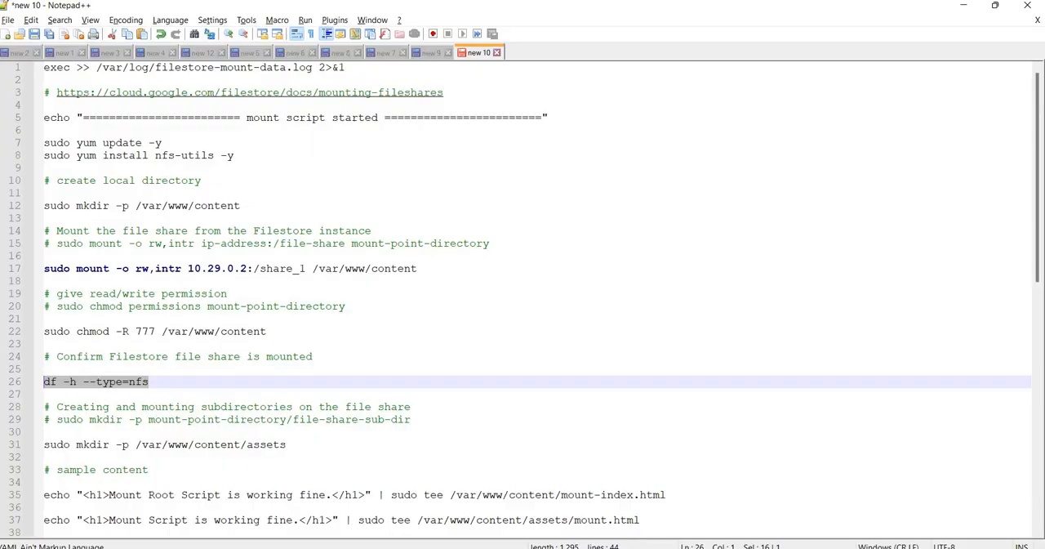
left_click(521, 547)
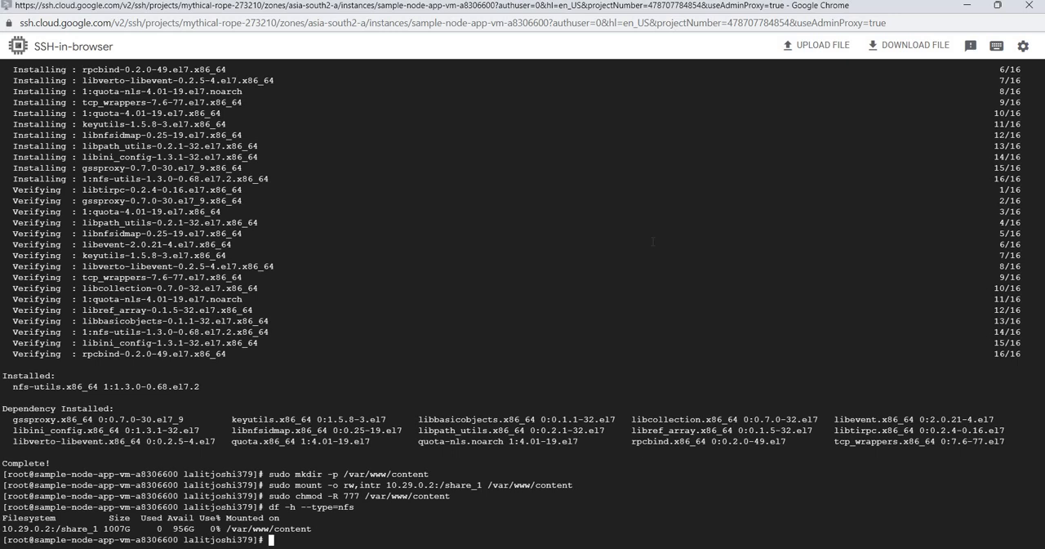
type("cd /var/www/co")
key("Tab")
key("Return")
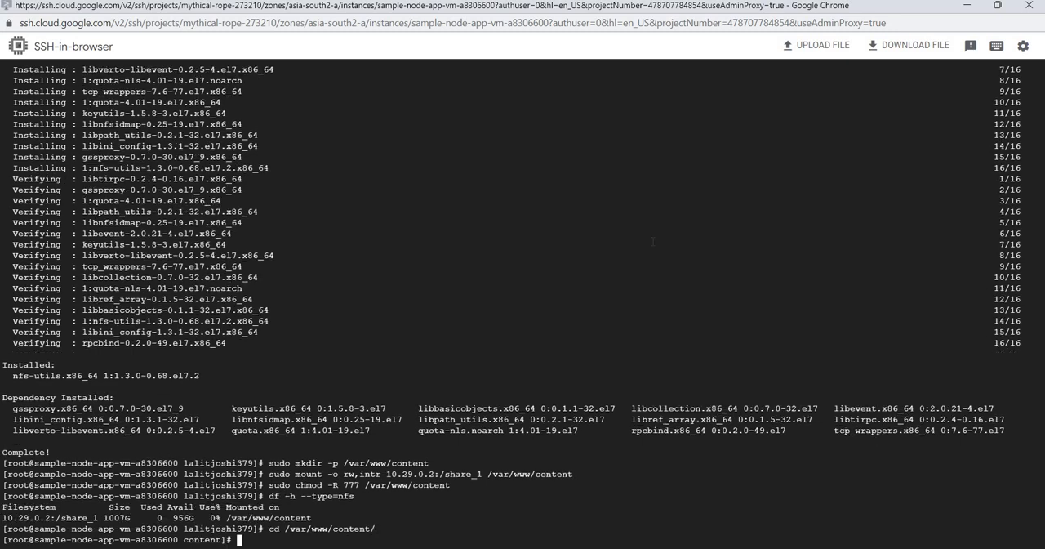
List the directory with ll and compare it with the listing in the sample-node-app-vm-9df3ac18 session
type("ll")
key("Return")
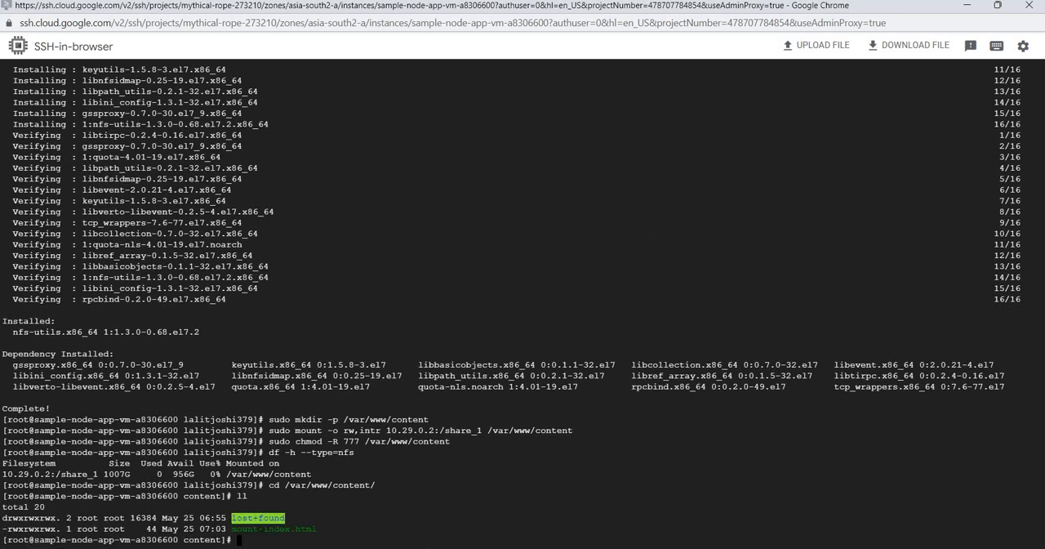
left_click(449, 498)
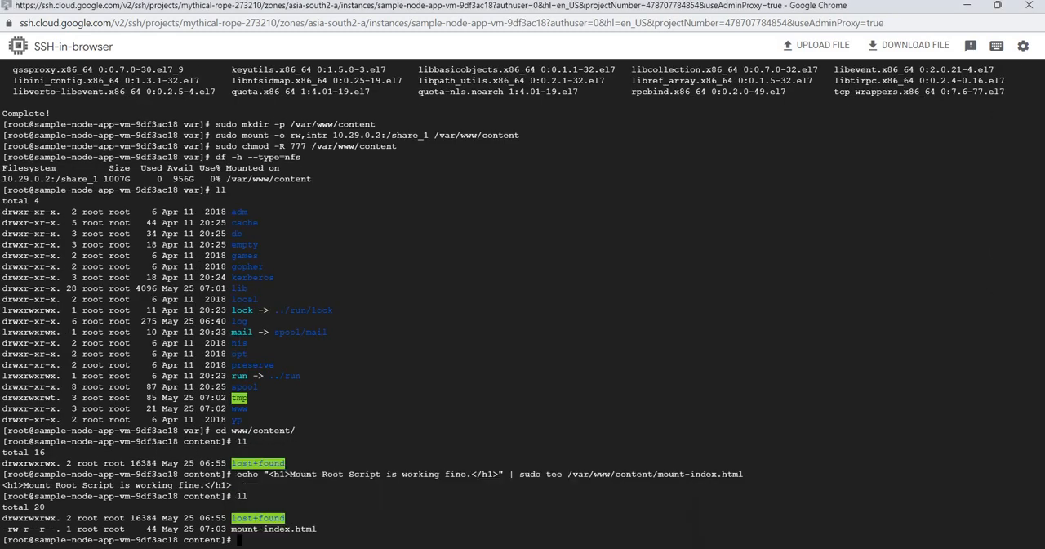
left_click(450, 506)
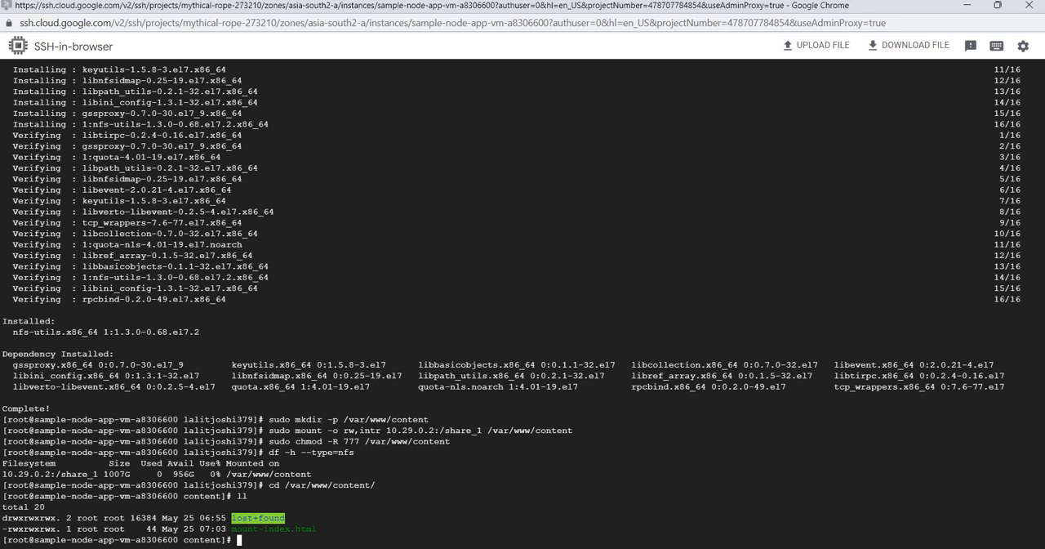
Create a subdirectory on the share by running the script's sudo mkdir -p /var/www/content/assets command on the second VM
left_click(521, 546)
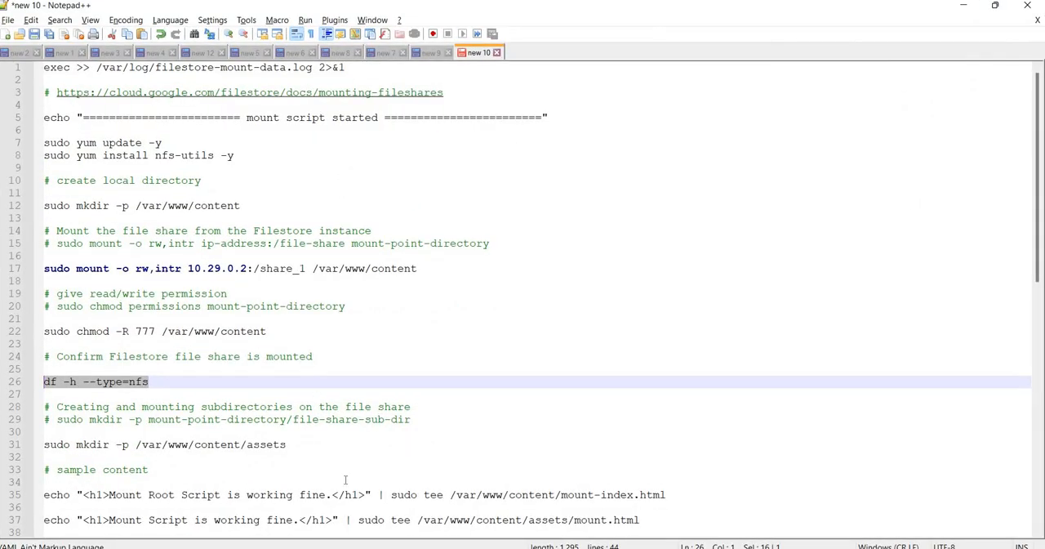
scroll(635, 381, "down", 5)
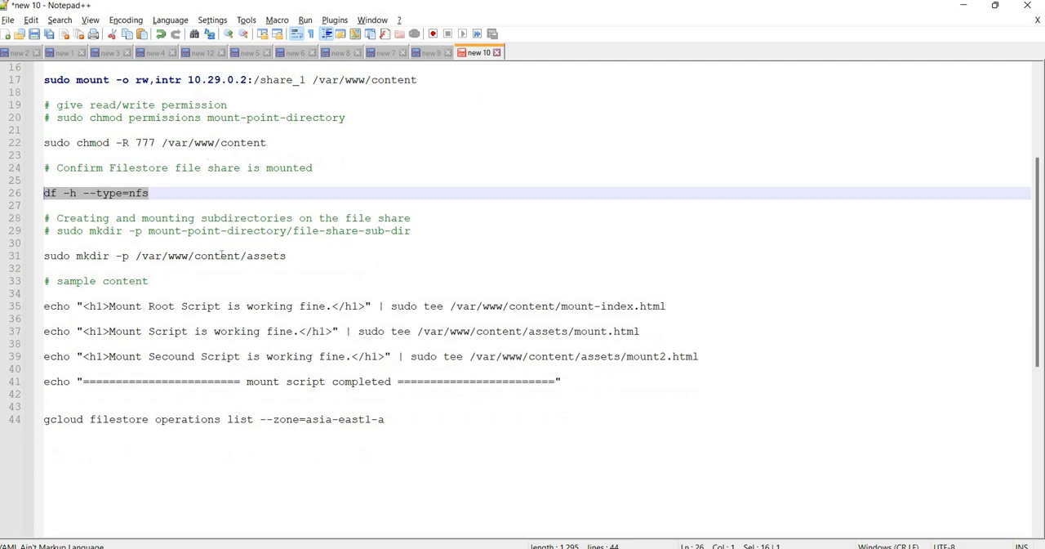
left_click_drag(307, 255, 23, 261)
key("ctrl+c")
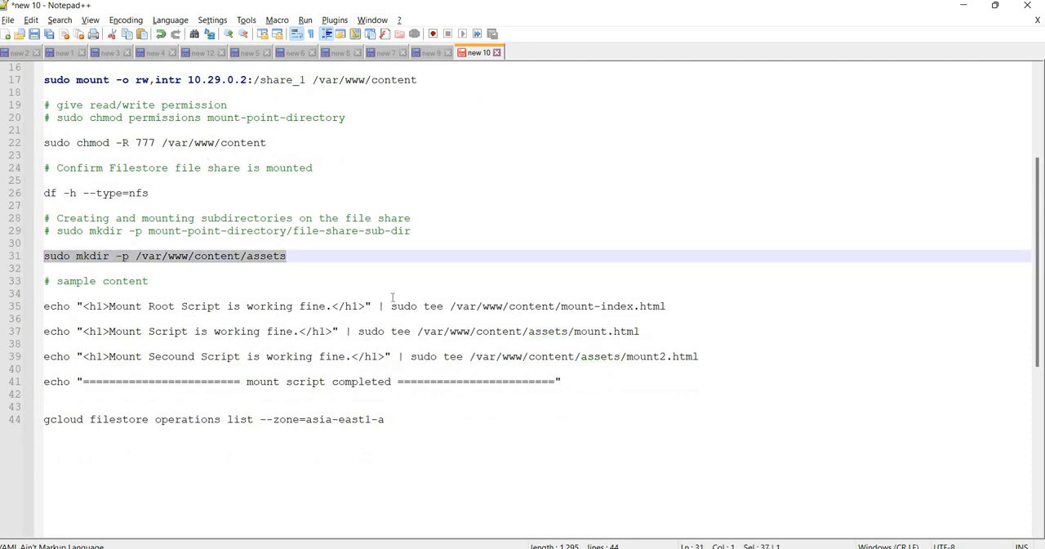
mouse_move(534, 535)
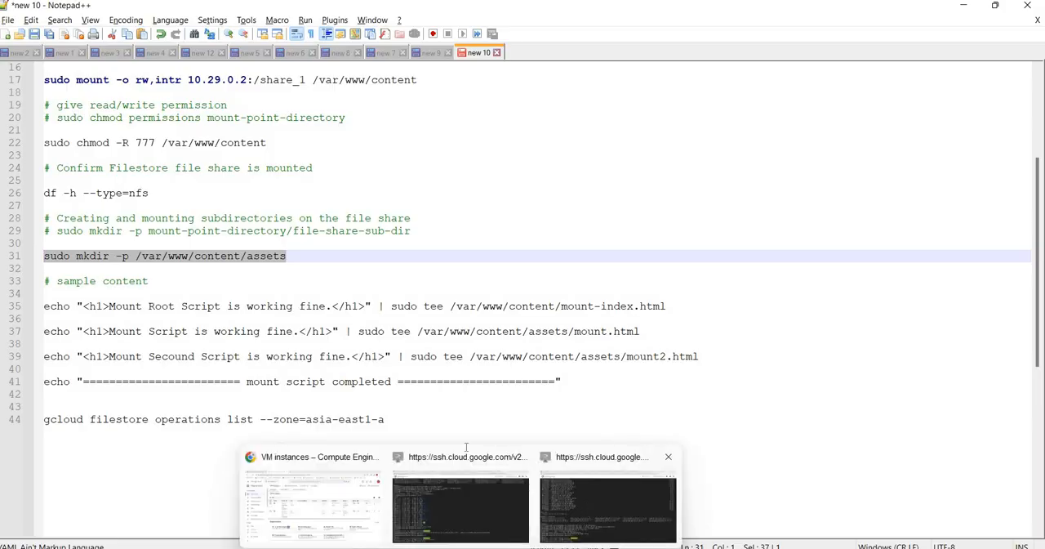
left_click(612, 498)
key("ctrl+v")
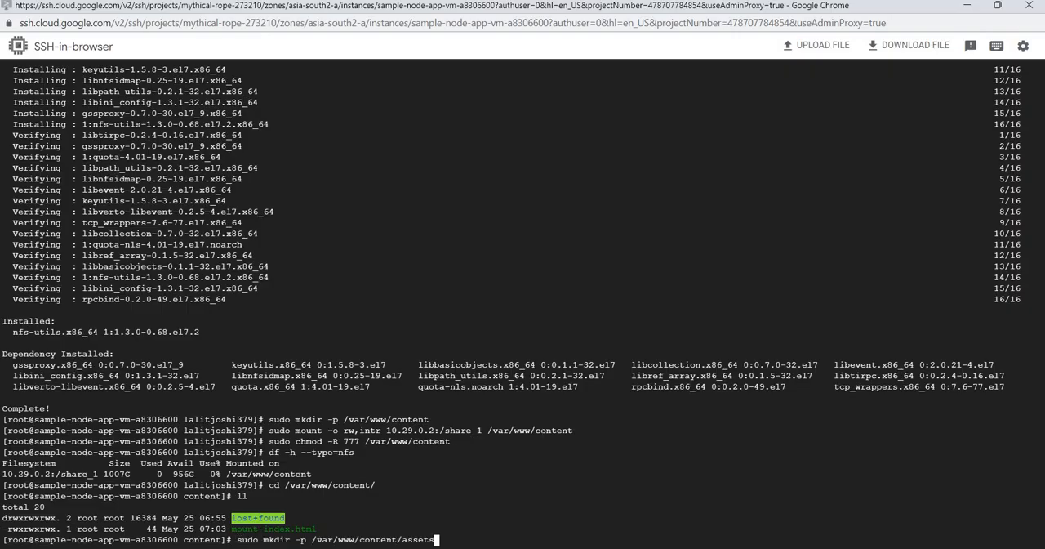
key("Return")
Run the script's "Mount Script is working fine." echo command on the second VM to create /var/www/content/assets/mount.html
mouse_move(515, 543)
left_click(530, 498)
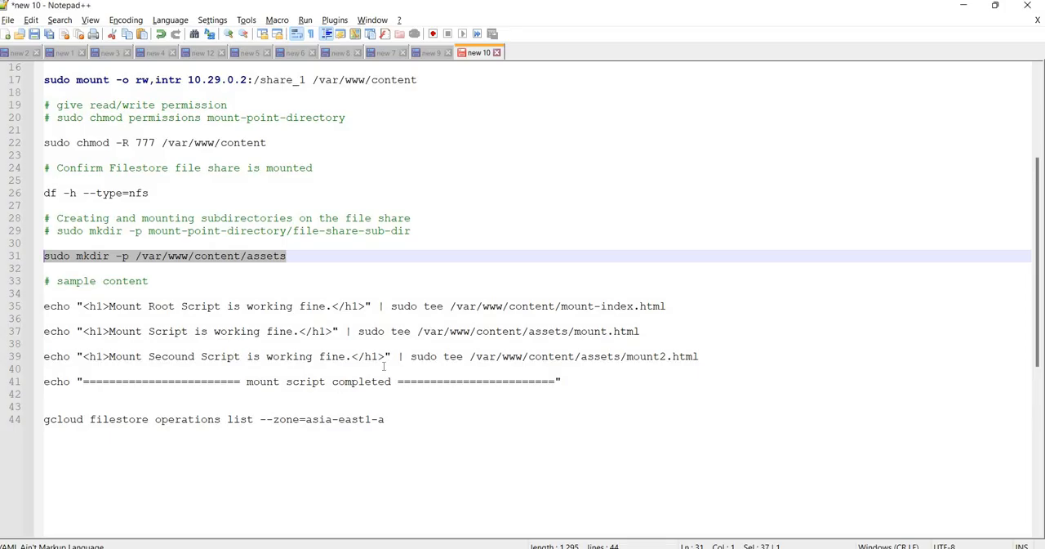
left_click_drag(676, 331, 119, 343)
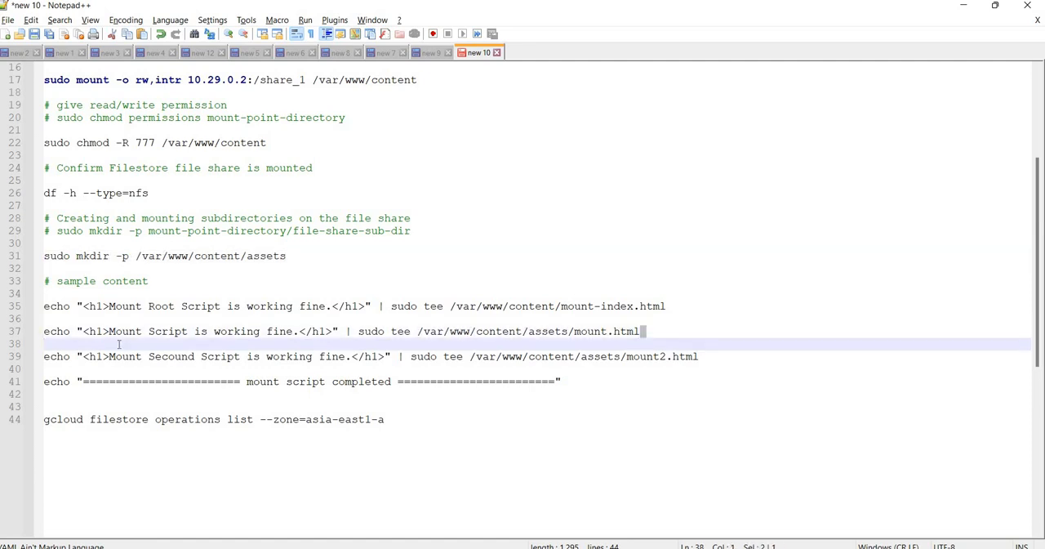
left_click_drag(653, 330, 35, 330)
key("ctrl+c")
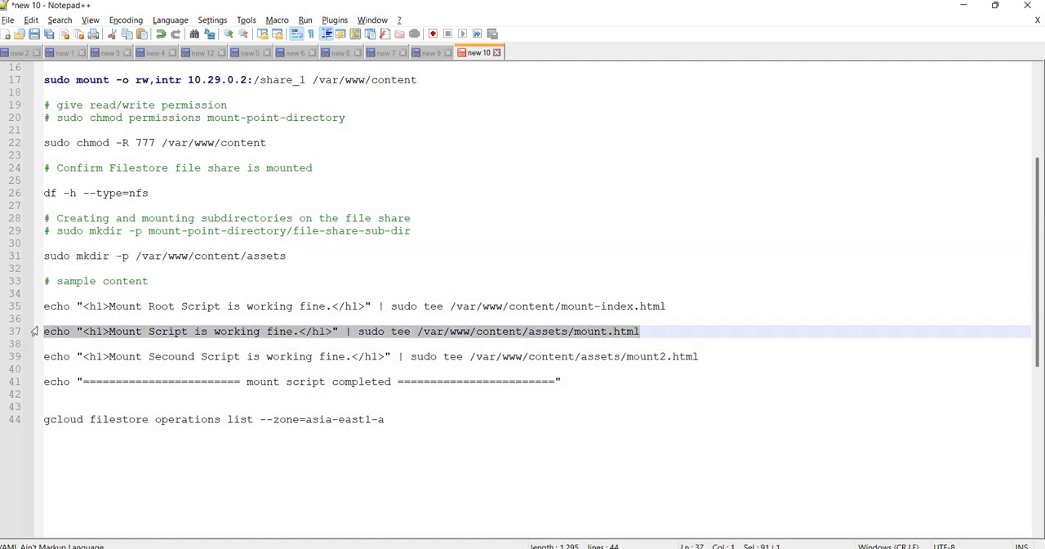
key("alt+Tab")
key("ctrl+v")
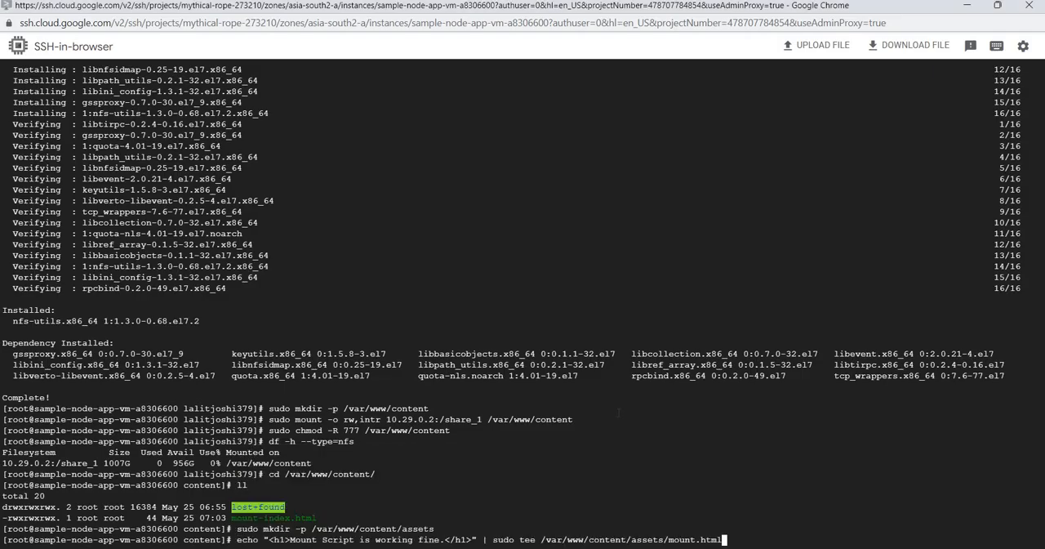
key("Return")
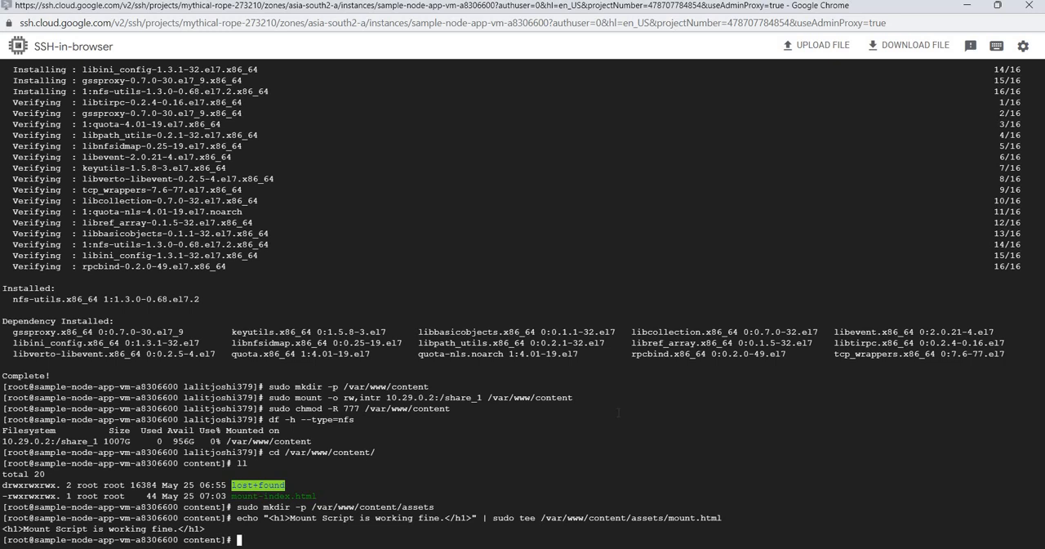
List /var/www/content with ll on the second VM, and change into its assets subdirectory to list the files there
key("Return")
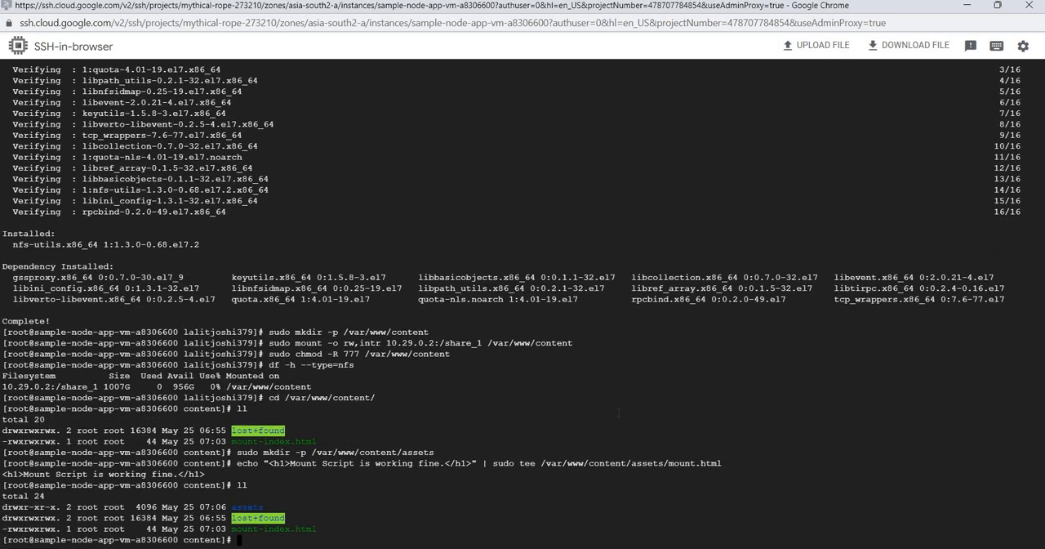
type("cd as")
key("Tab")
key("Return")
type("ll")
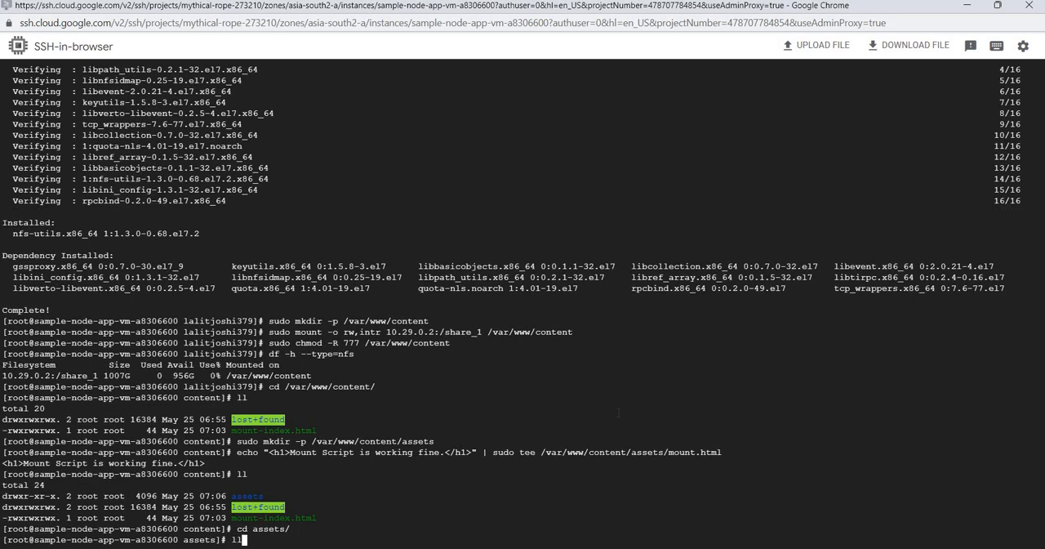
key("Return")
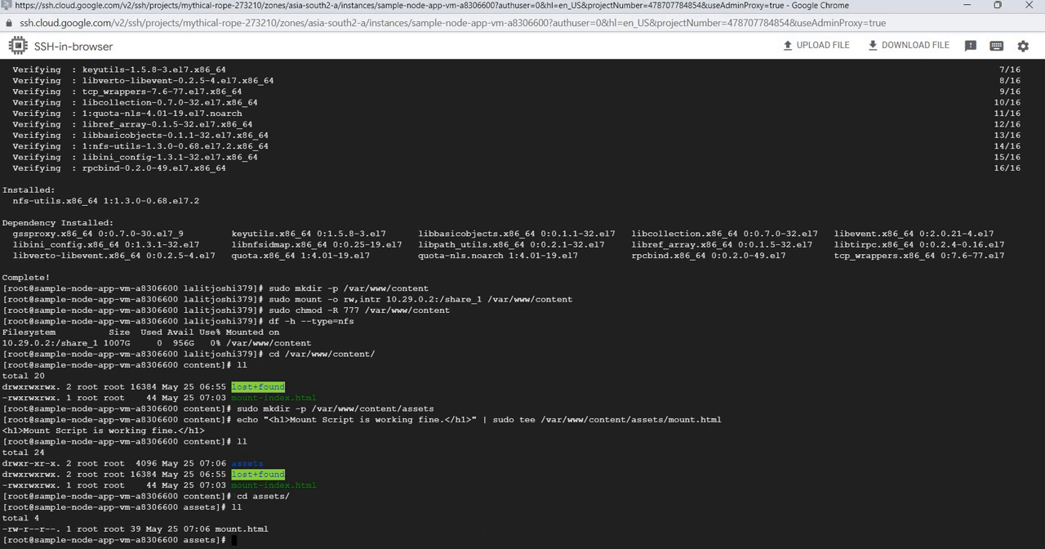
In the sample-node-app-vm-9df3ac18 session, list the content directory with ll, change into assets/ and list it too
left_click(440, 496)
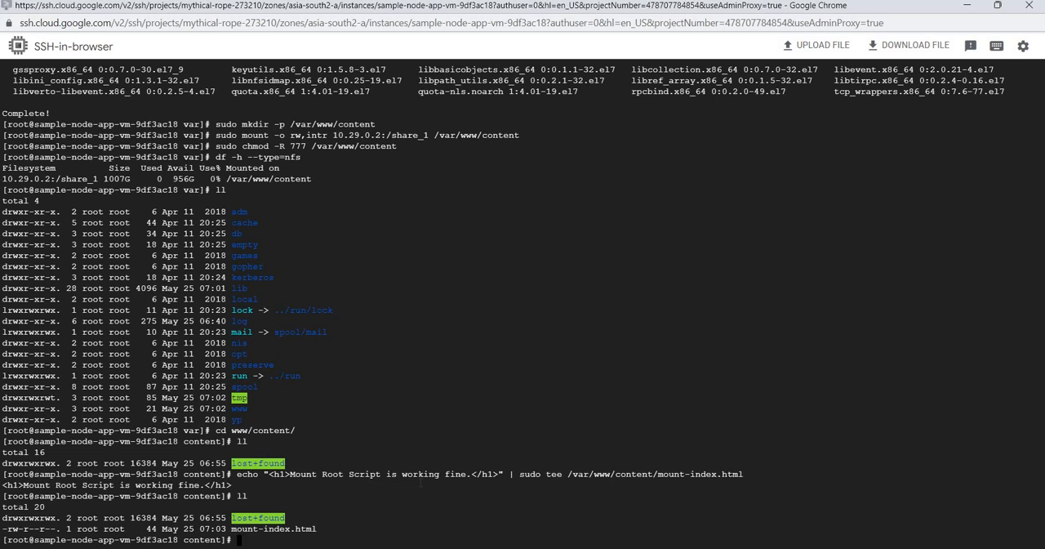
key("Return")
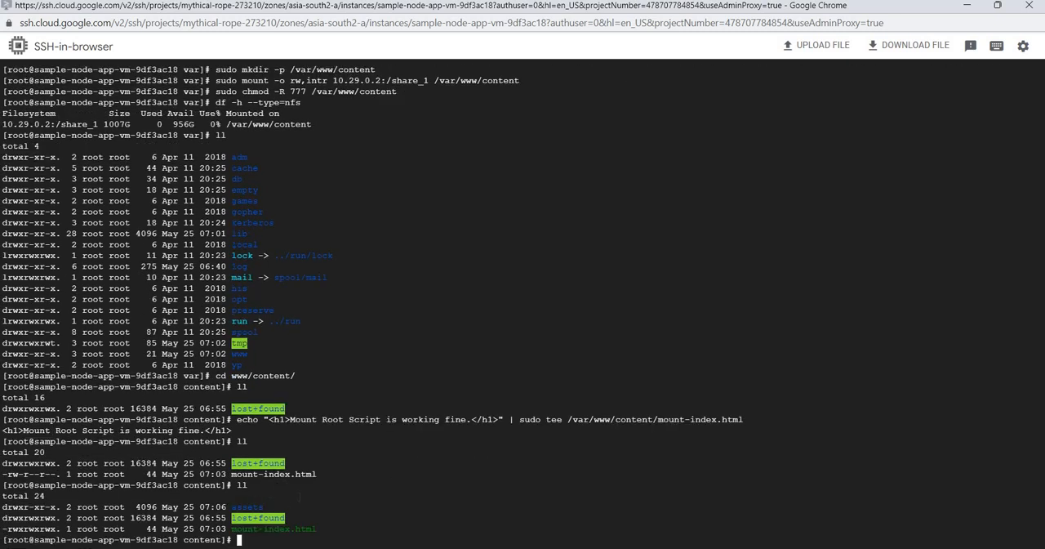
type("cd assets/")
key("Return")
type("ll")
key("Return")
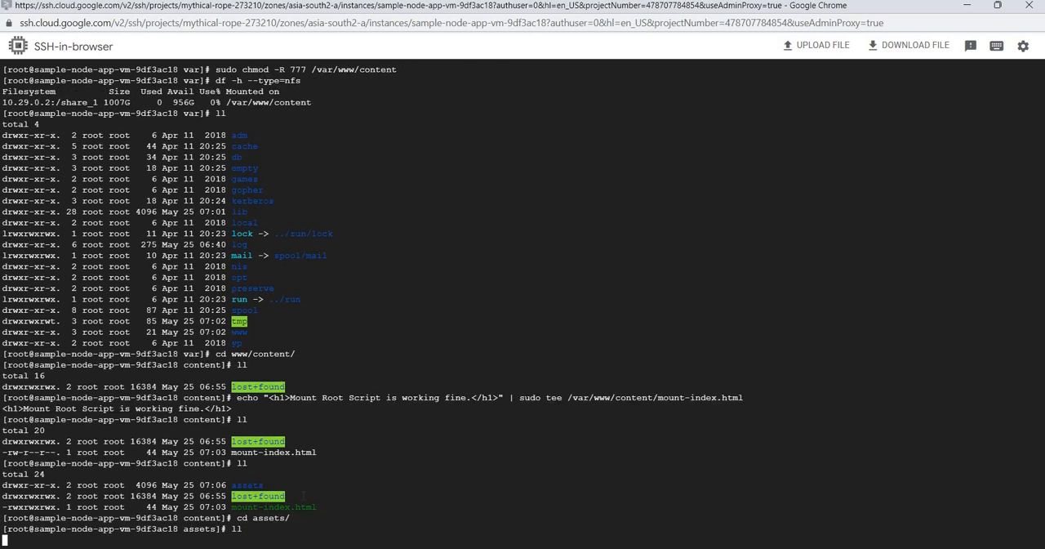
Display the contents of mount.html with cat in the sample-node-app-vm-9df3ac18 session
type("cat mount.html")
key("Return")
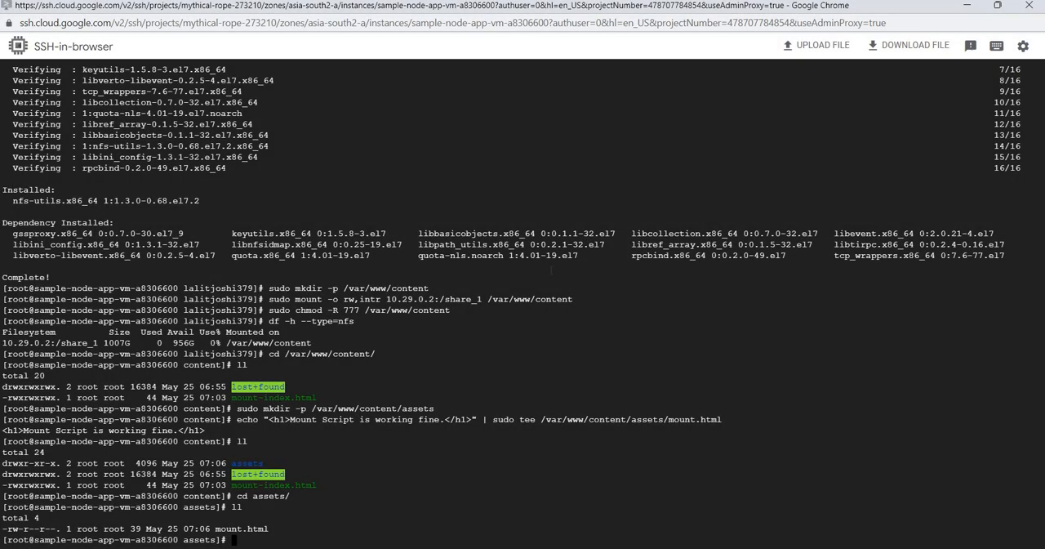
Leave the SSH sessions, switch to the Filestore instances page in Chrome and show the actions available for ins1
left_click(1037, 7)
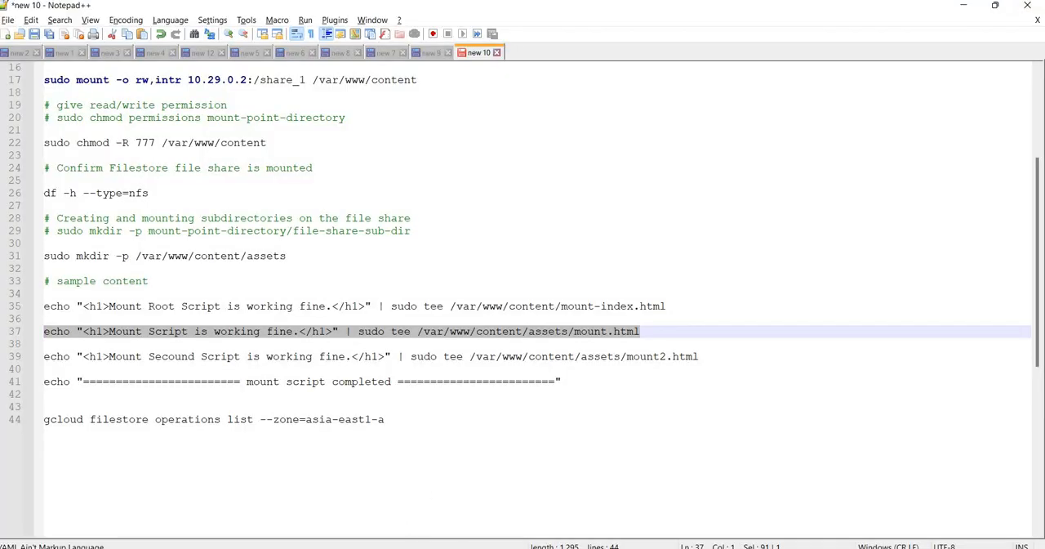
key("alt+Tab")
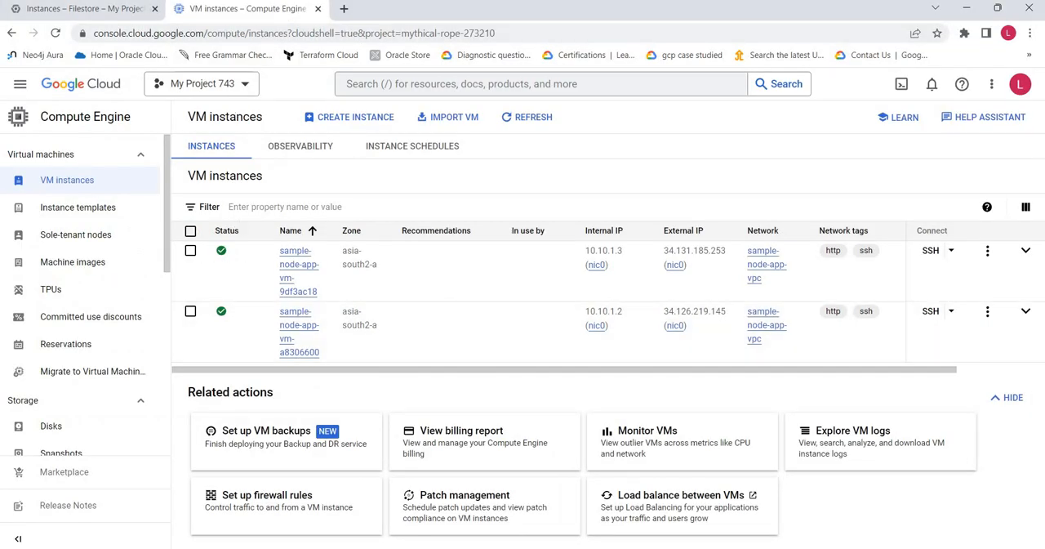
left_click(105, 10)
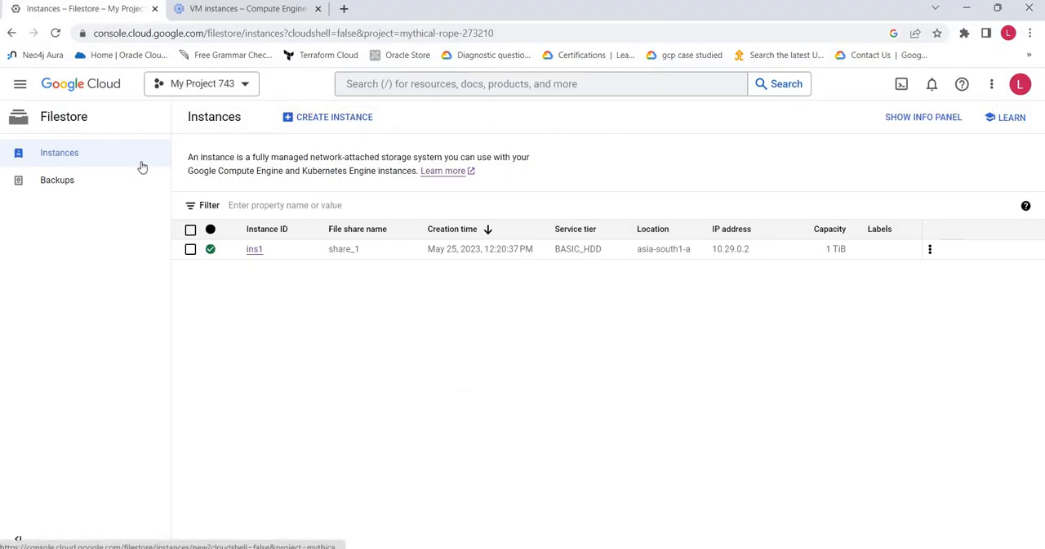
left_click(929, 251)
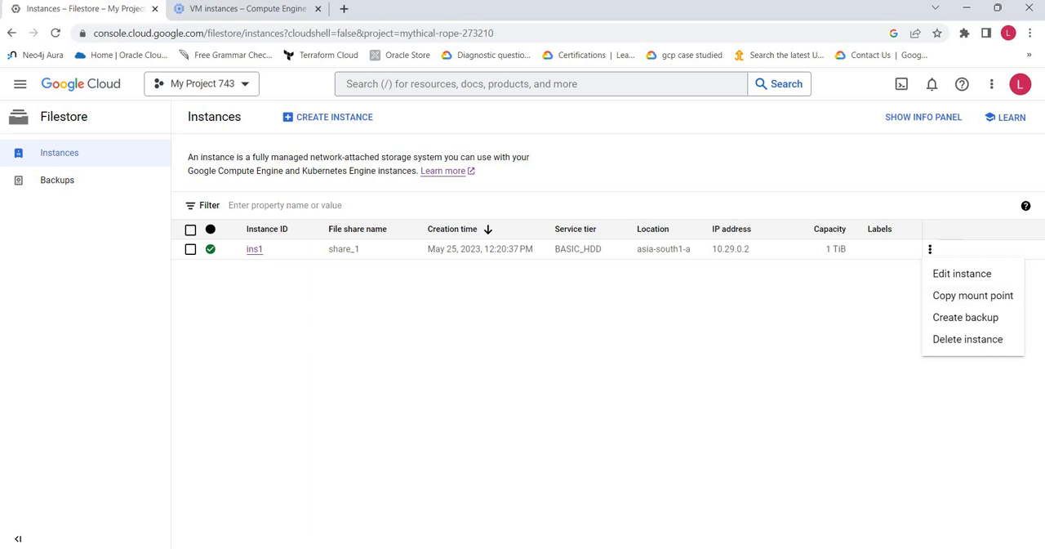
Look back over the mount script in Notepad++ from its beginning and return to the Filestore instances page
left_click(530, 547)
scroll(207, 253, "up", 5)
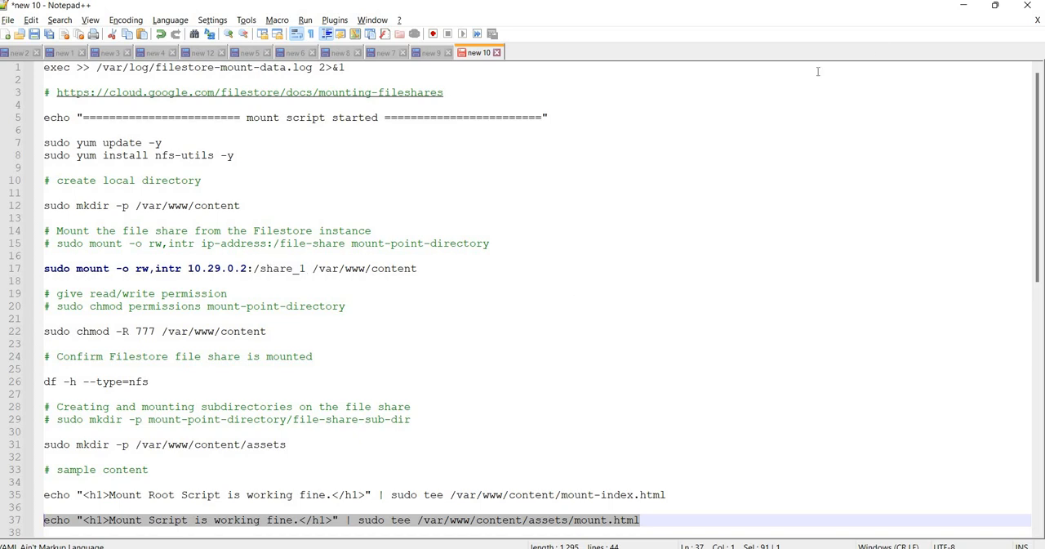
left_click(962, 8)
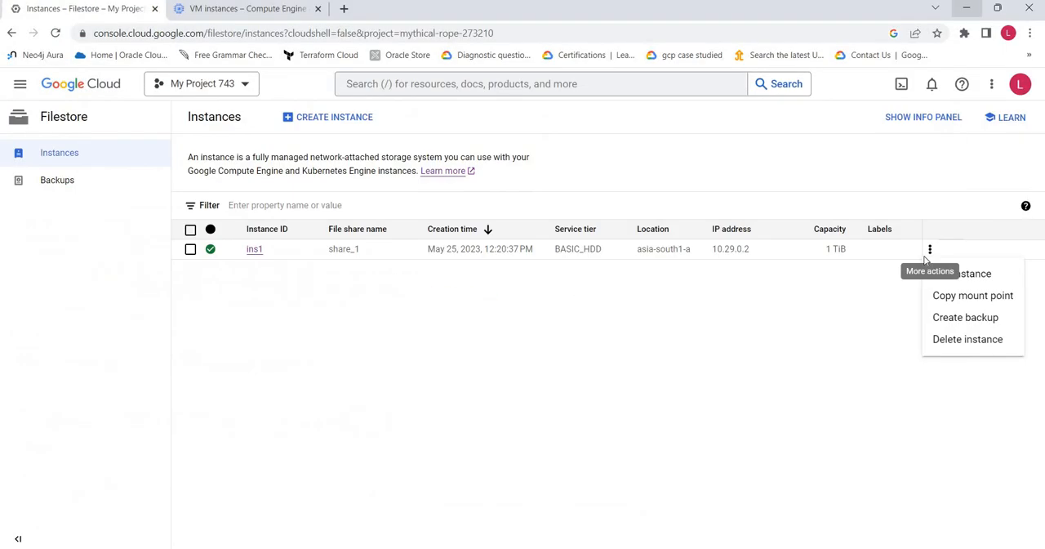
Open the backup creation form for ins1 to examine its fields, and leave it without creating a backup
left_click(971, 318)
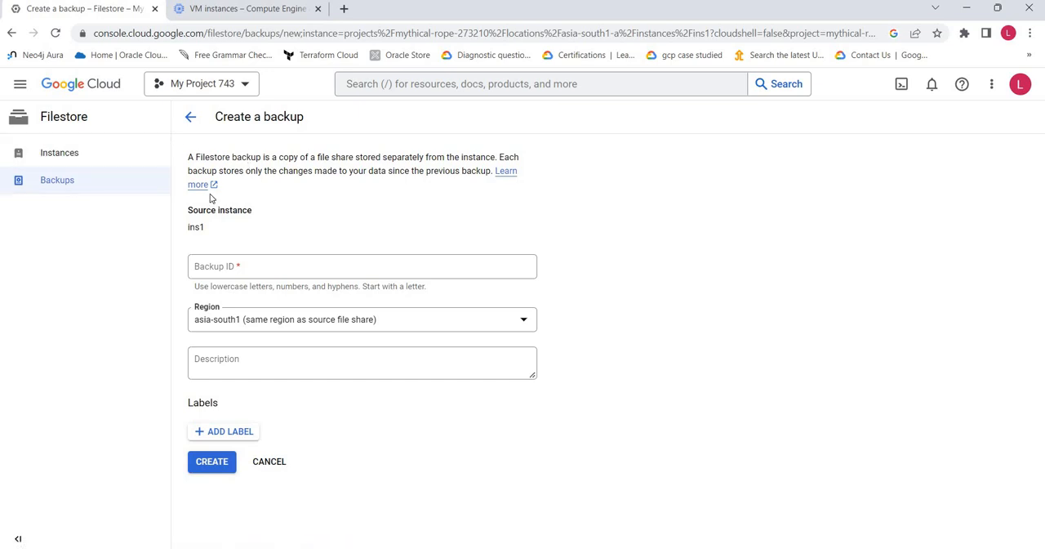
left_click(264, 268)
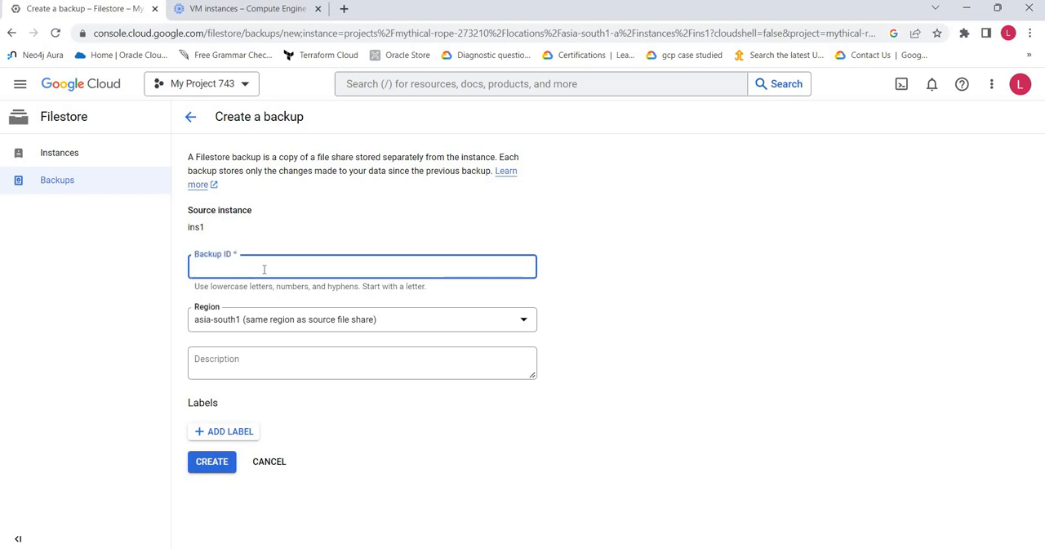
left_click(257, 462)
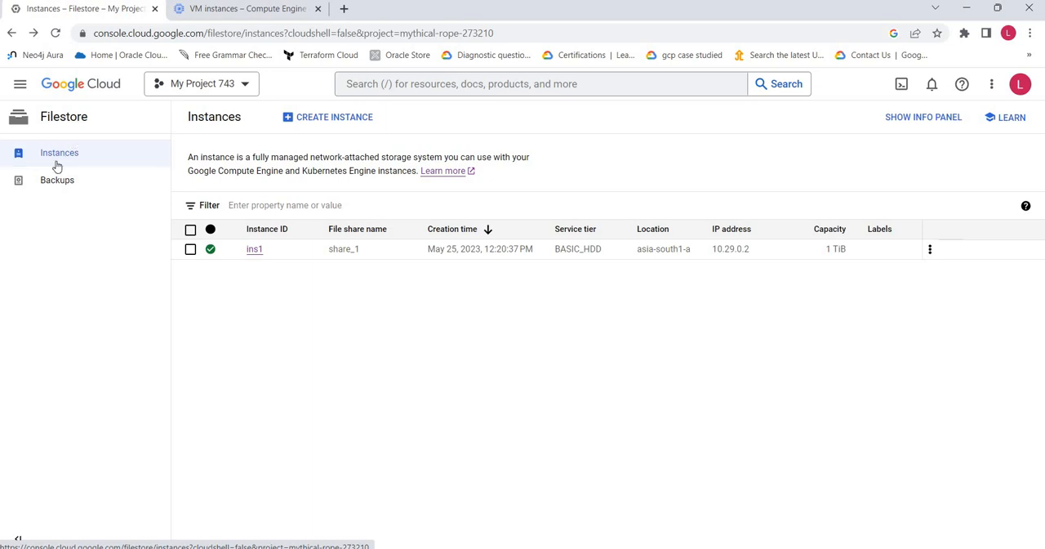
View the Filestore backups page and go back to the instances page
left_click(57, 180)
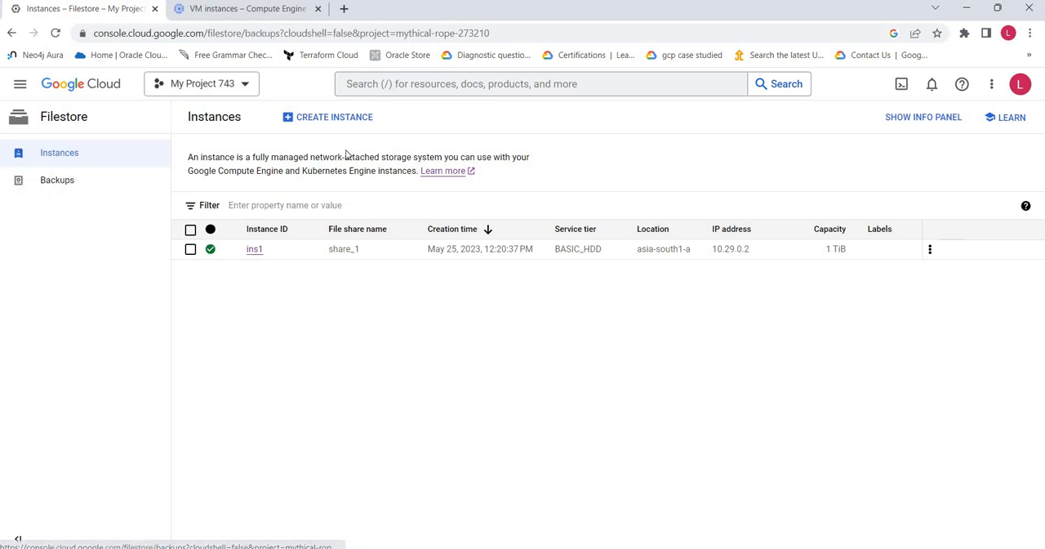
left_click(119, 154)
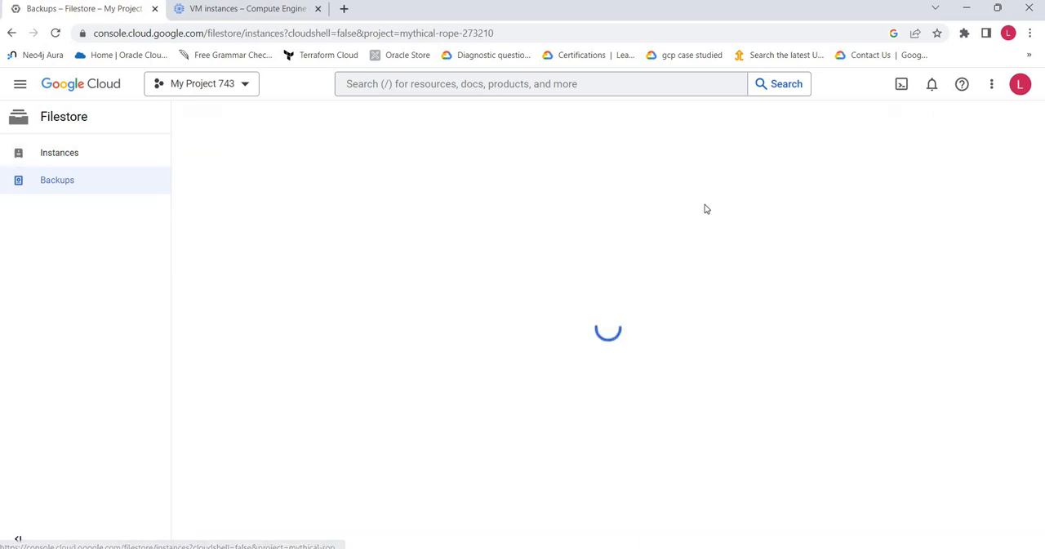